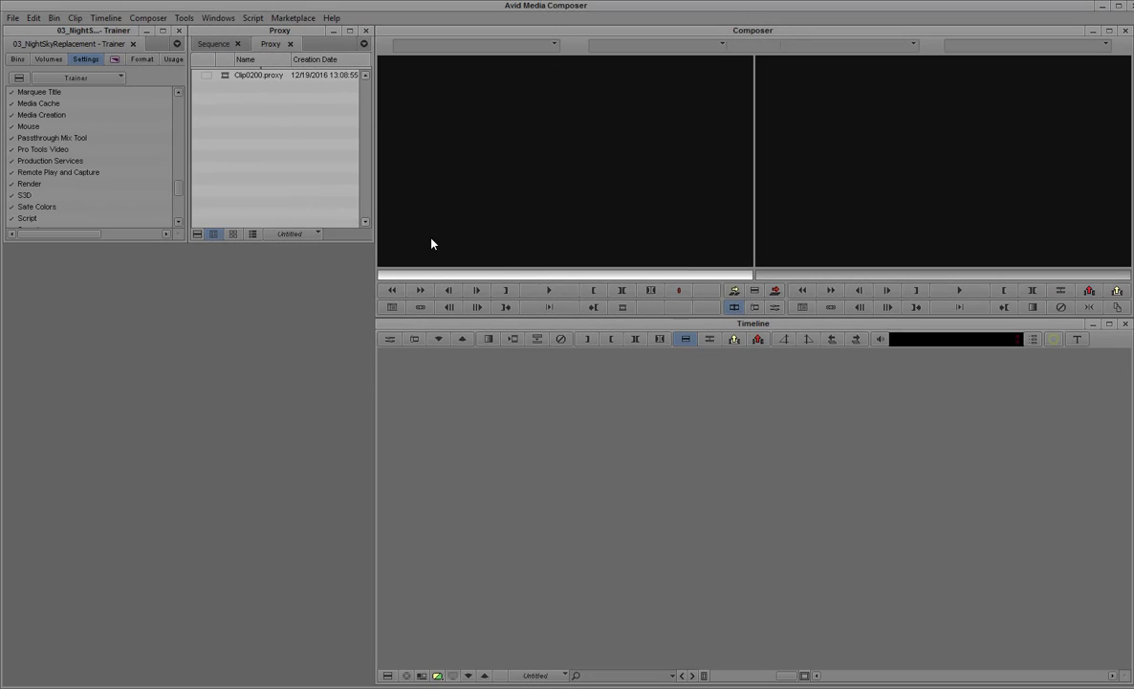
# Drop Clip0200.proxy into the empty timeline to create a new sequence in the Sequence bin
pyautogui.doubleClick(226, 76)
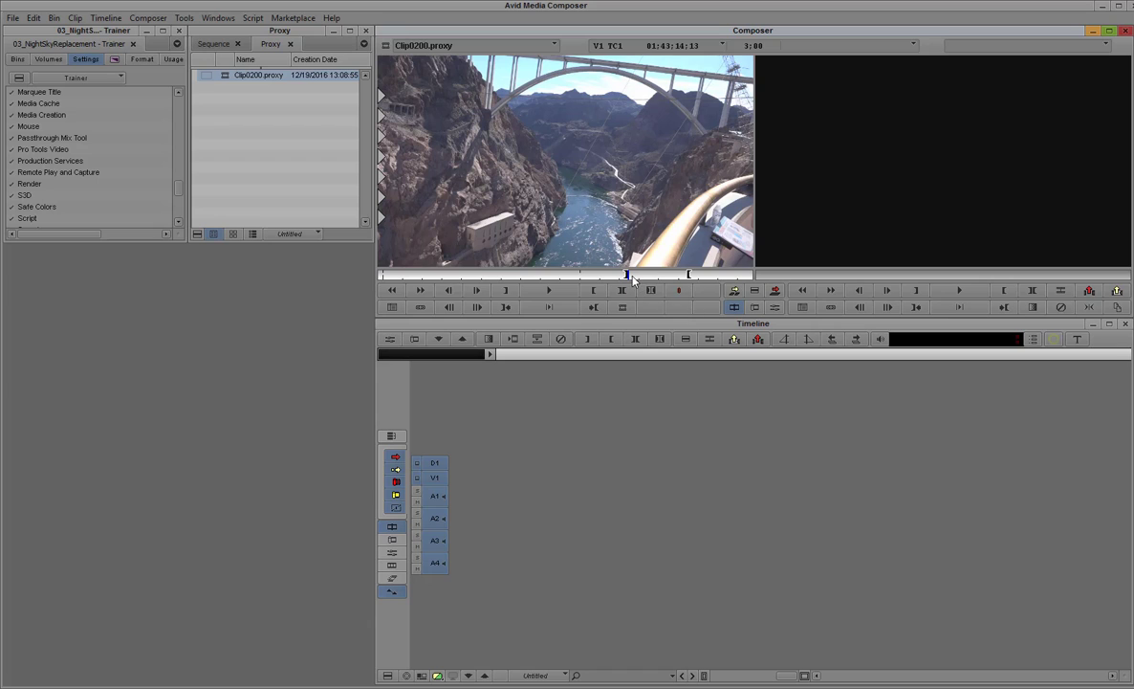
pyautogui.click(438, 544)
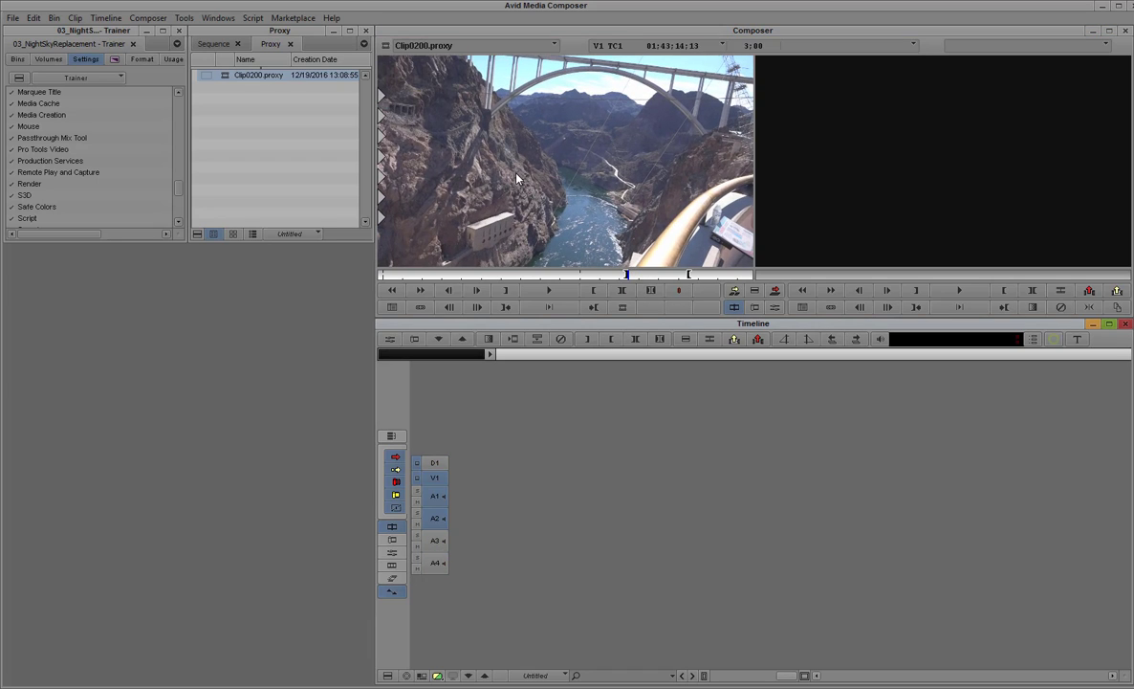
pyautogui.moveTo(435, 565); pyautogui.dragTo(503, 428)
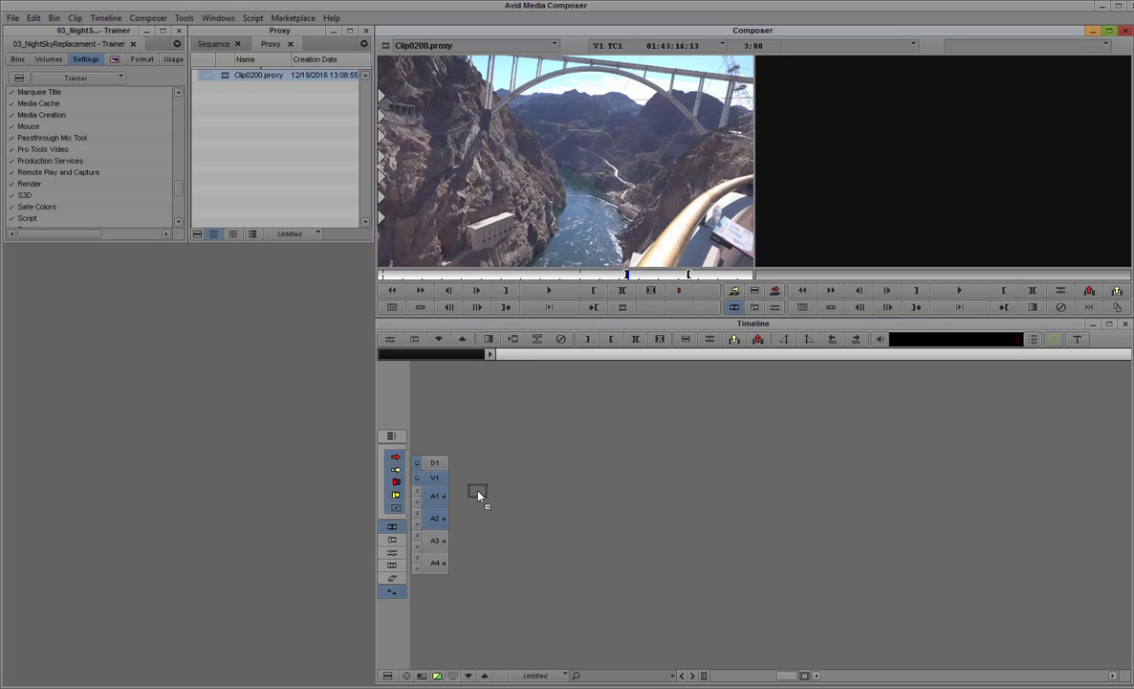
pyautogui.moveTo(476, 506); pyautogui.dragTo(475, 507)
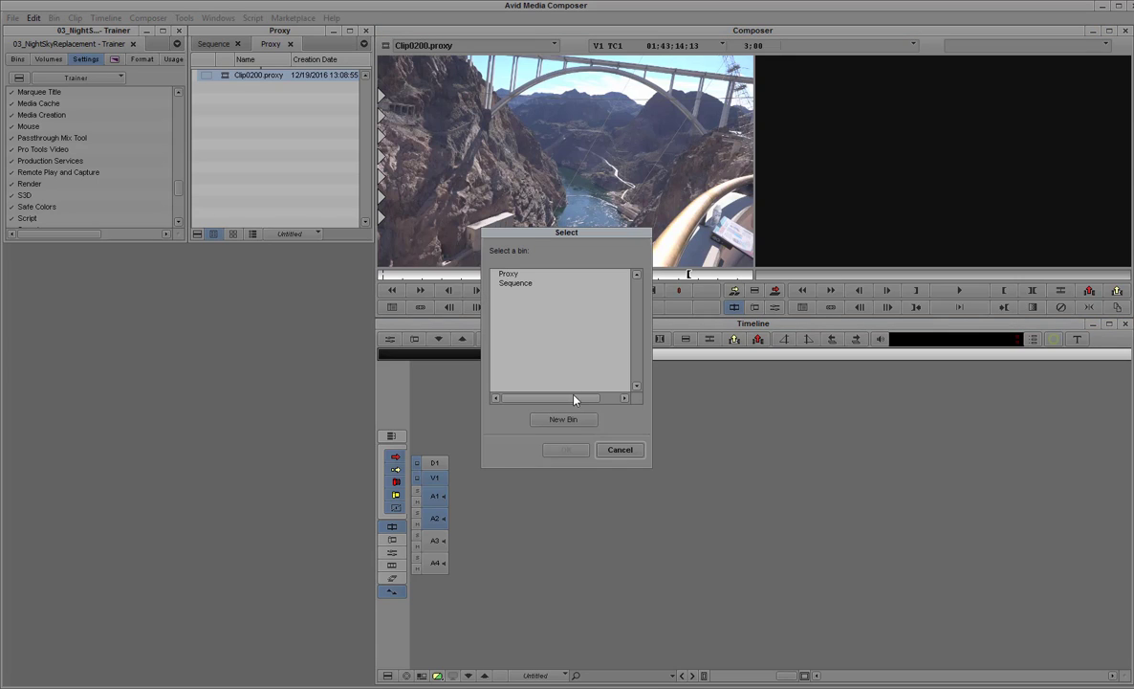
pyautogui.click(517, 284)
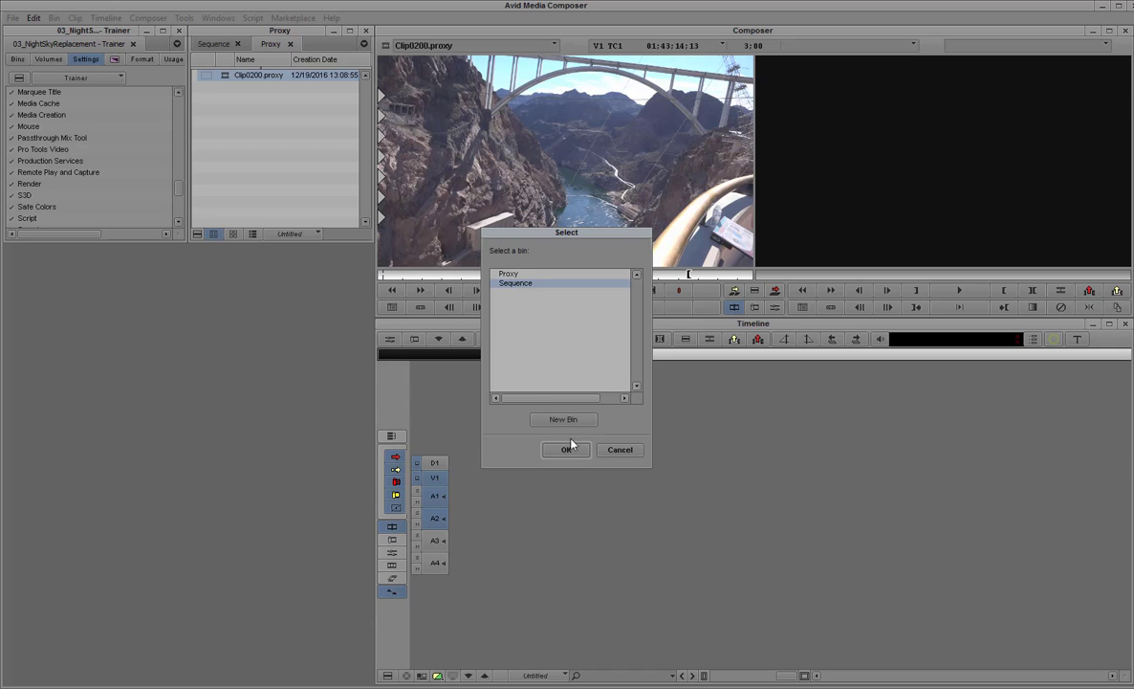
pyautogui.click(565, 451)
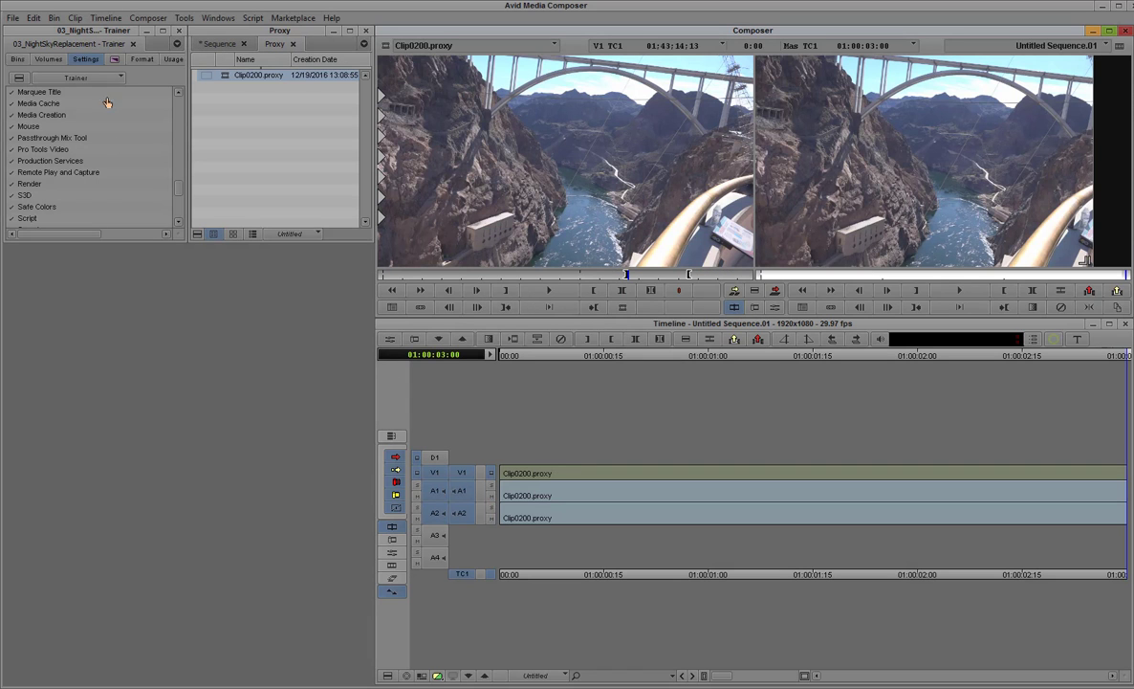
# Rename Untitled Sequence.01 in the Sequence bin to NightSkyReplacement
pyautogui.click(219, 44)
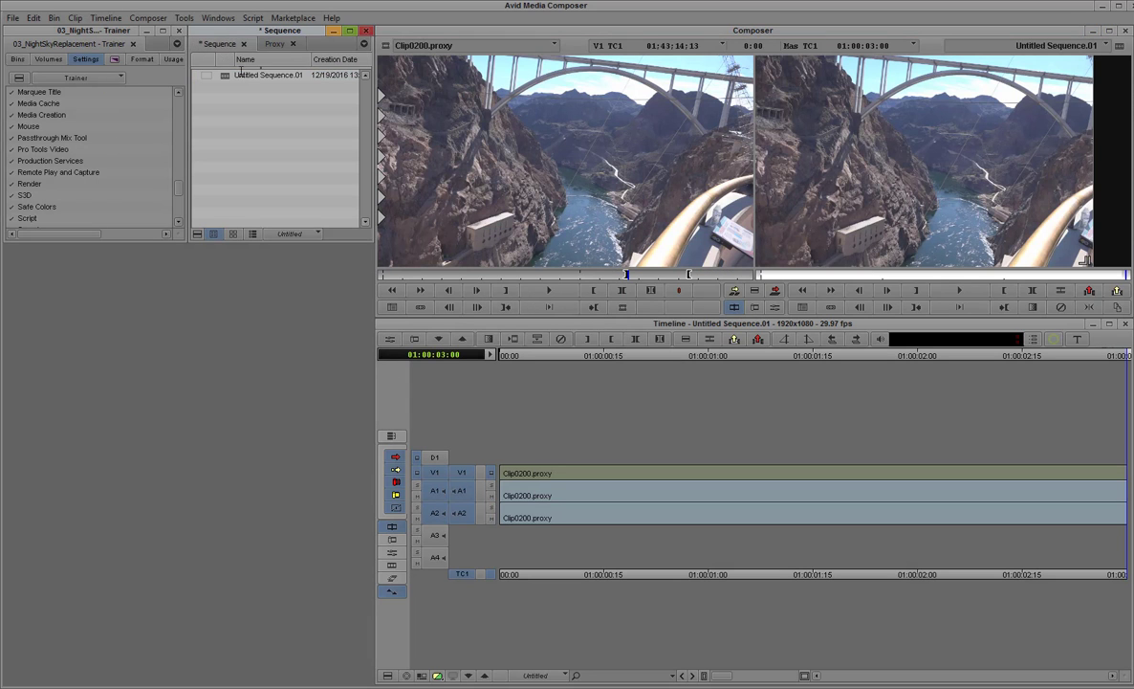
pyautogui.click(249, 75)
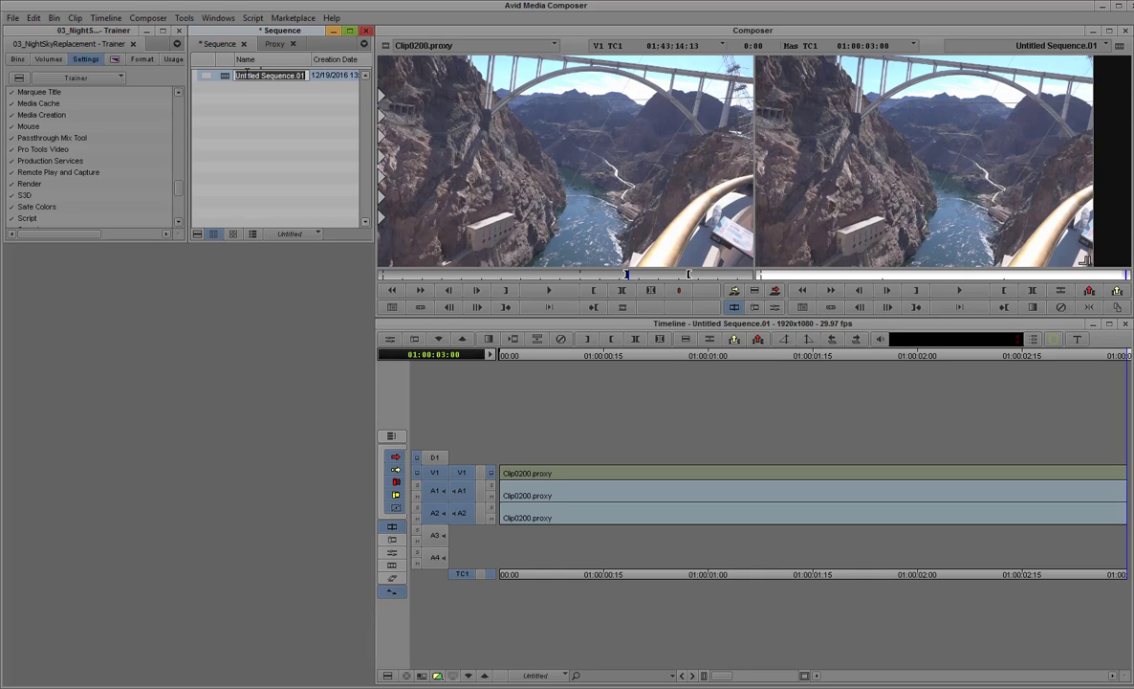
pyautogui.write('NightSkey')
pyautogui.press('BackSpace')
pyautogui.press('BackSpace')
pyautogui.write('yReplacement')
pyautogui.press('Return')
pyautogui.click(231, 87)
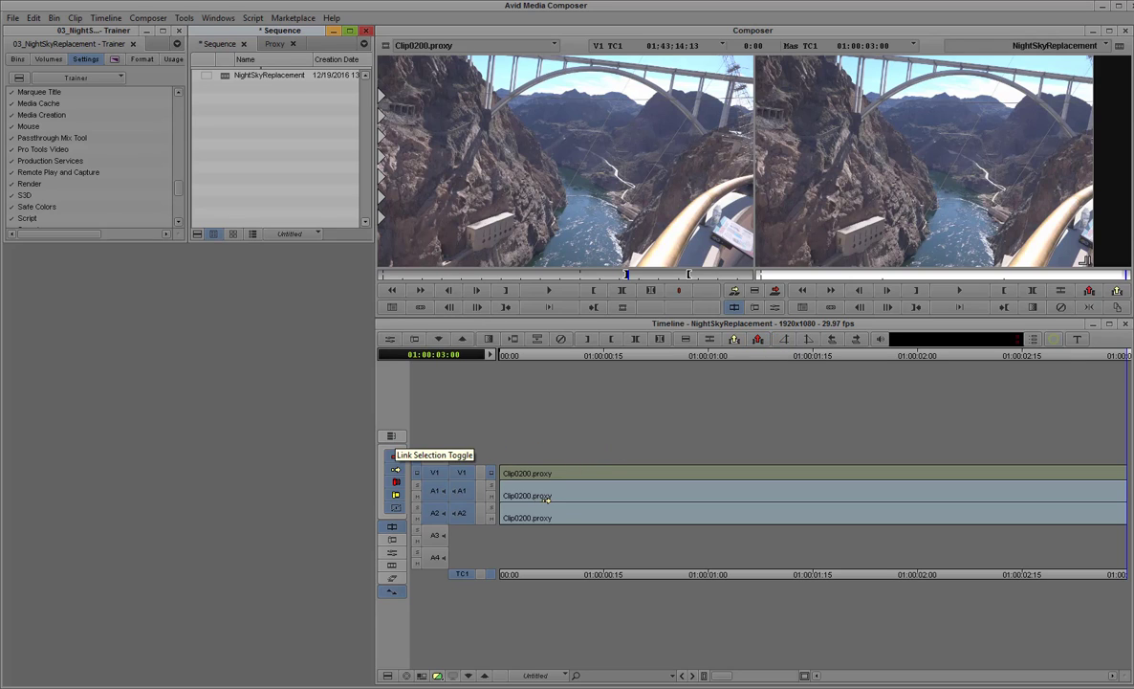
# Duplicate the V1 Clip0200.proxy segment onto new V2 and V3 tracks, then reselect V1
pyautogui.click(456, 495)
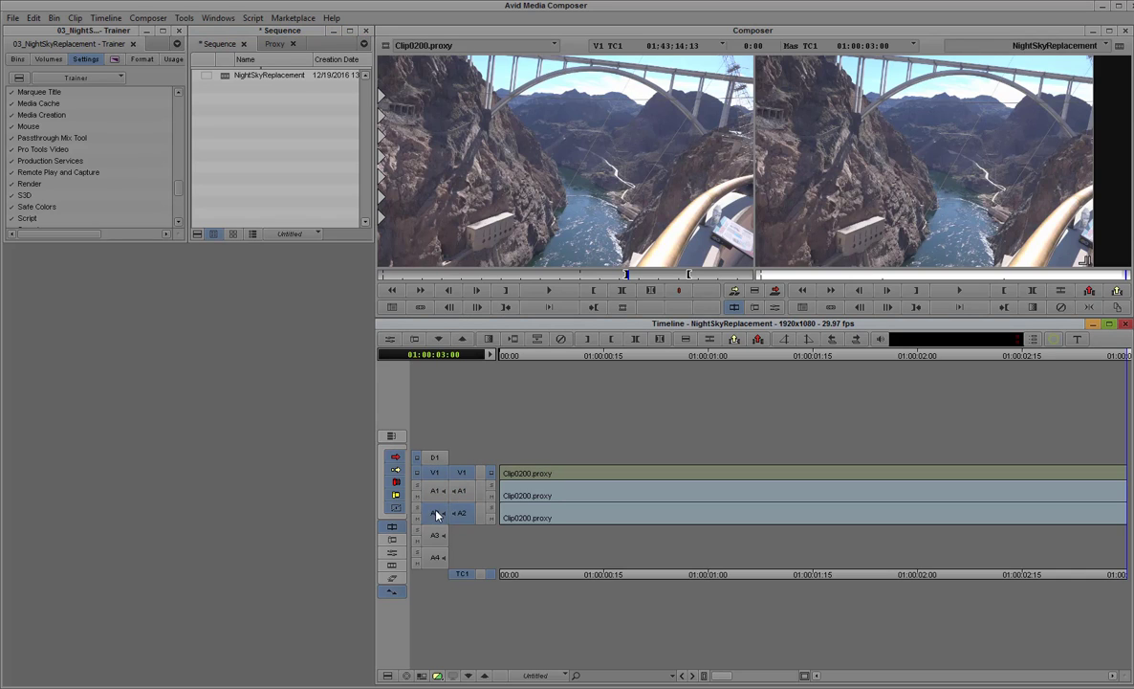
pyautogui.click(525, 472)
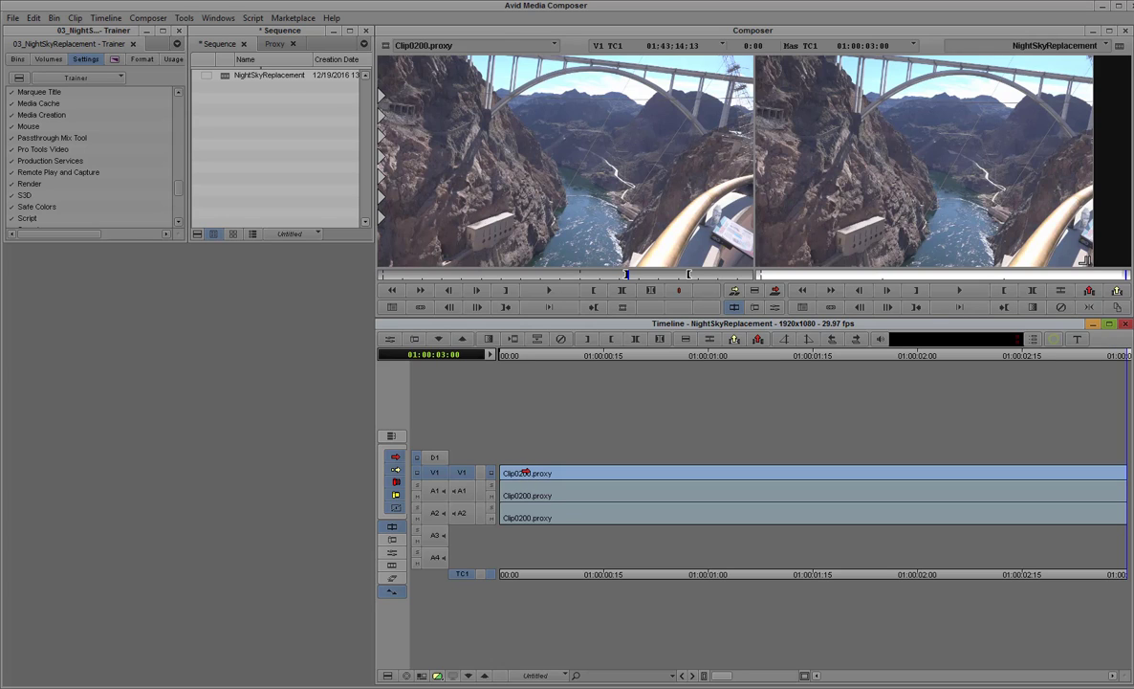
pyautogui.moveTo(525, 473); pyautogui.dragTo(525, 456)
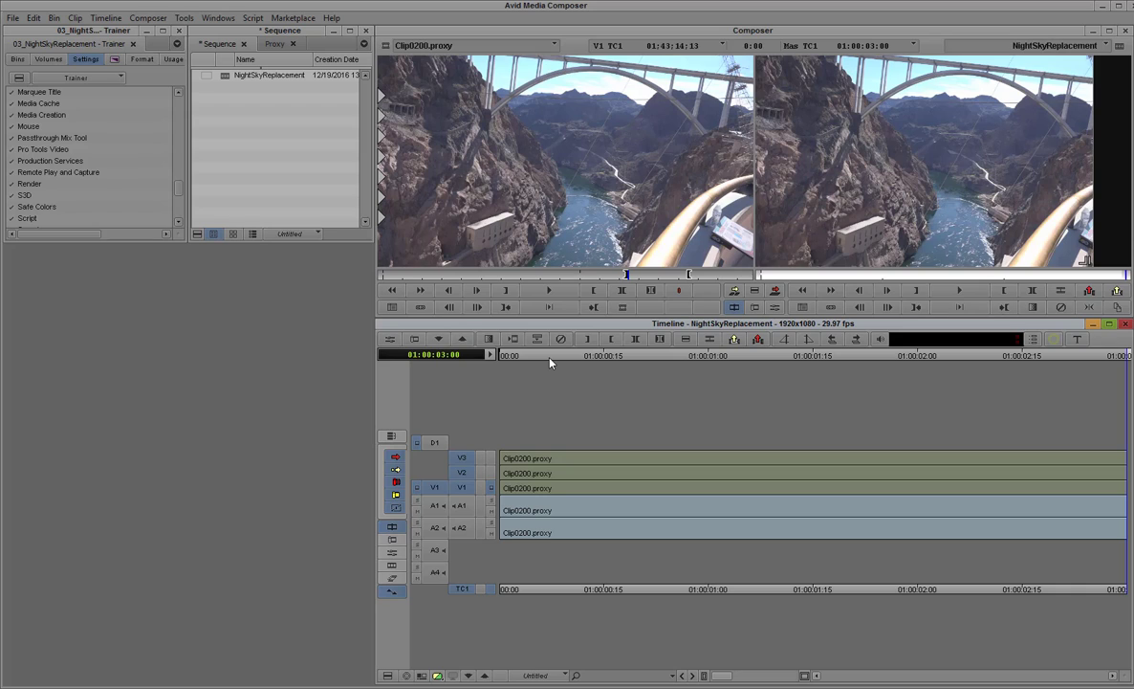
pyautogui.click(509, 487)
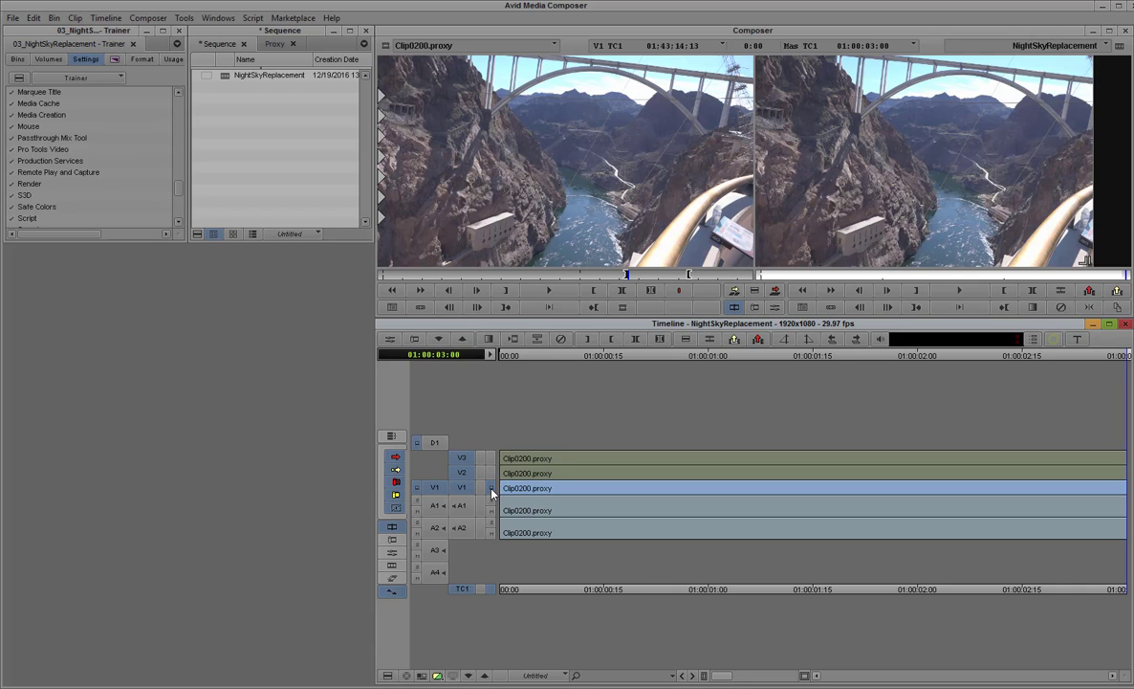
# Apply mocha Pro from the Effect Palette to the V1 clip and launch its interface
pyautogui.click(390, 339)
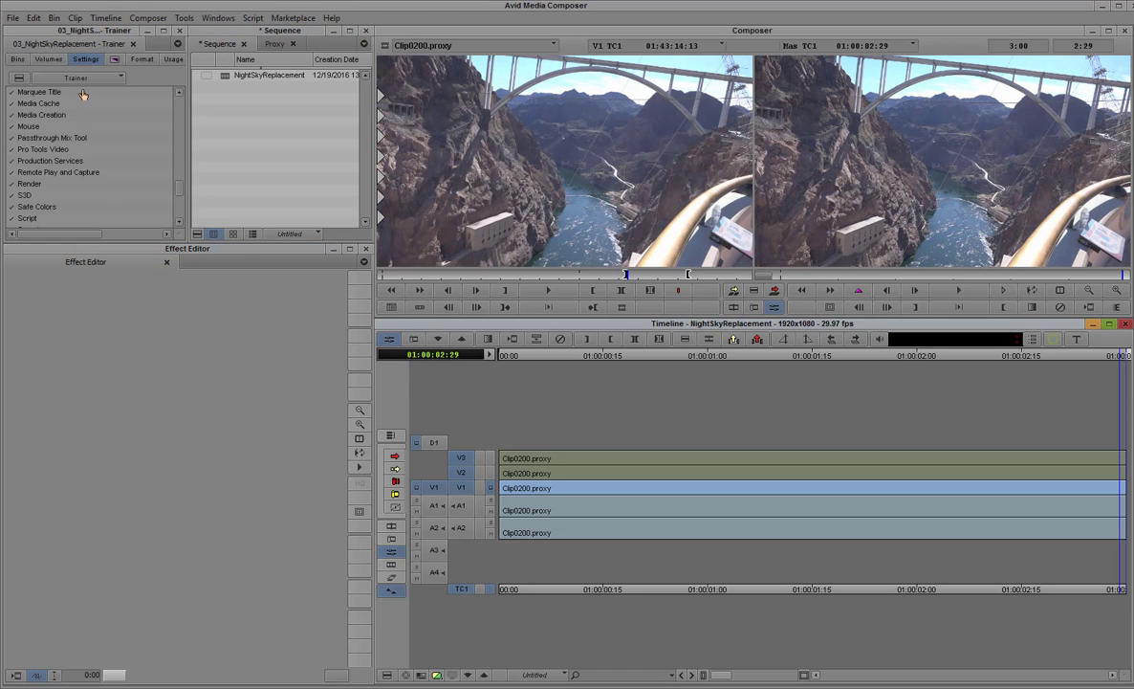
pyautogui.click(114, 59)
pyautogui.click(76, 90)
pyautogui.write('mocha')
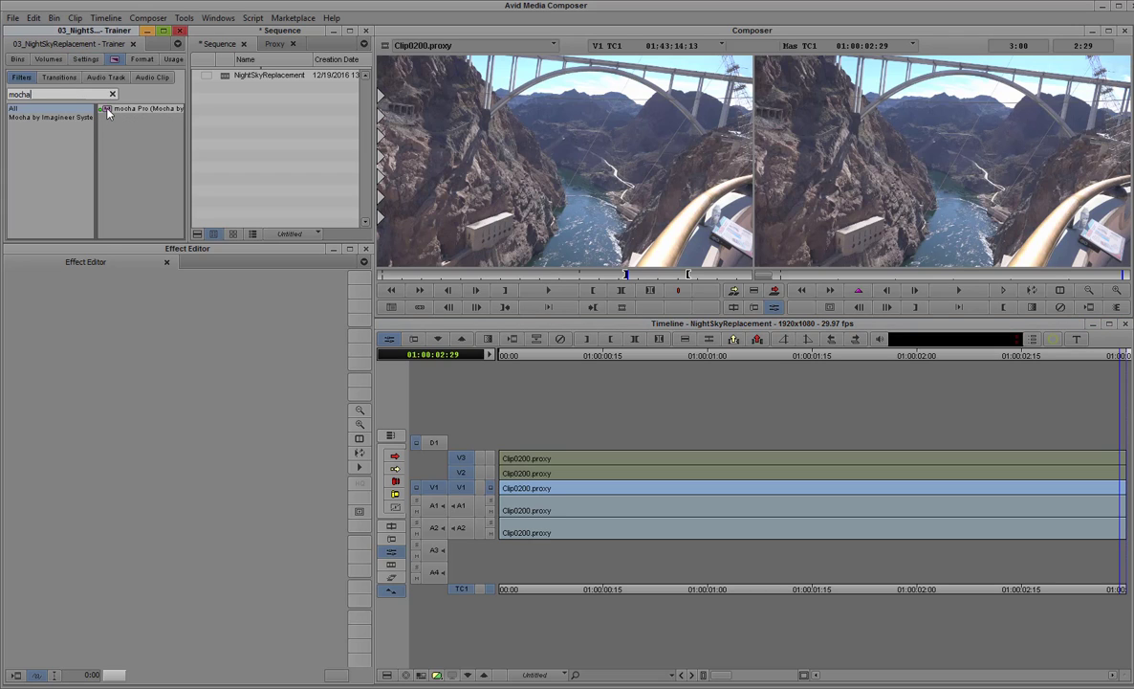
pyautogui.moveTo(108, 113); pyautogui.dragTo(540, 490)
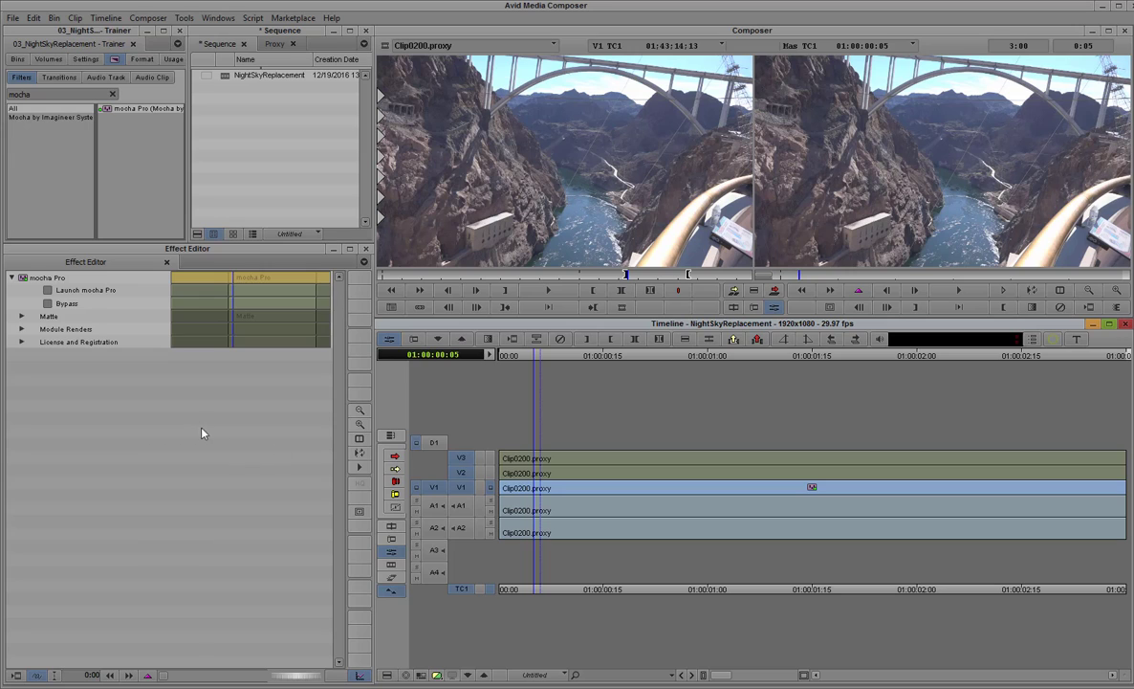
pyautogui.click(437, 675)
pyautogui.click(47, 291)
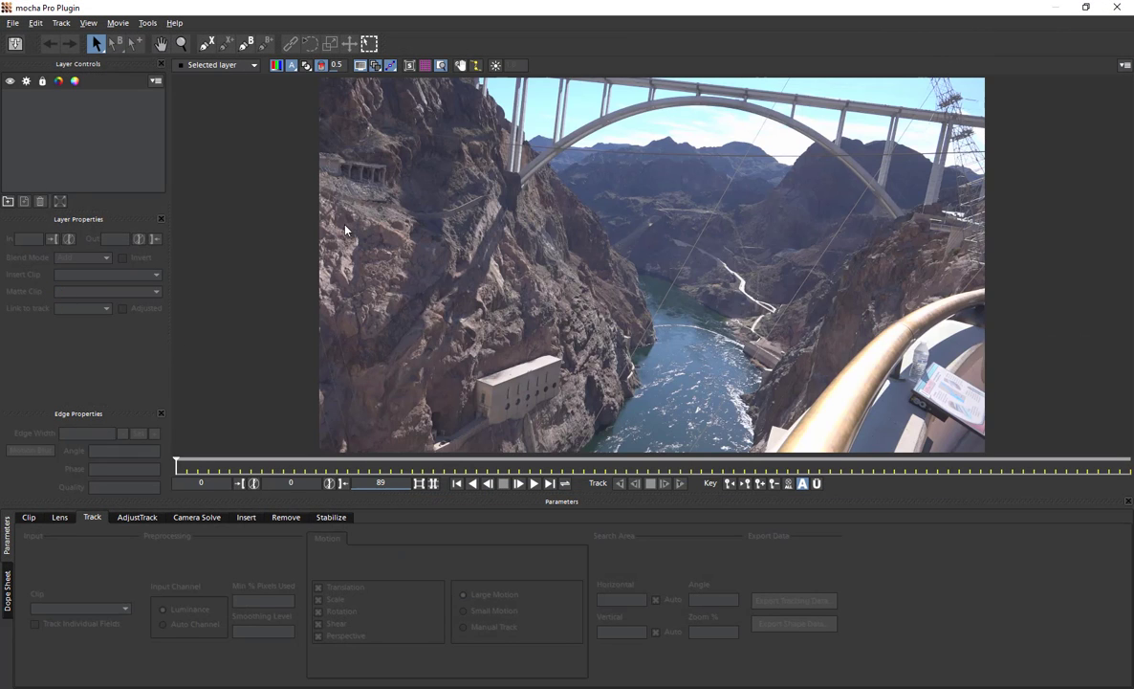
# Draw a closed X-spline shape along the bridge arch
pyautogui.click(208, 45)
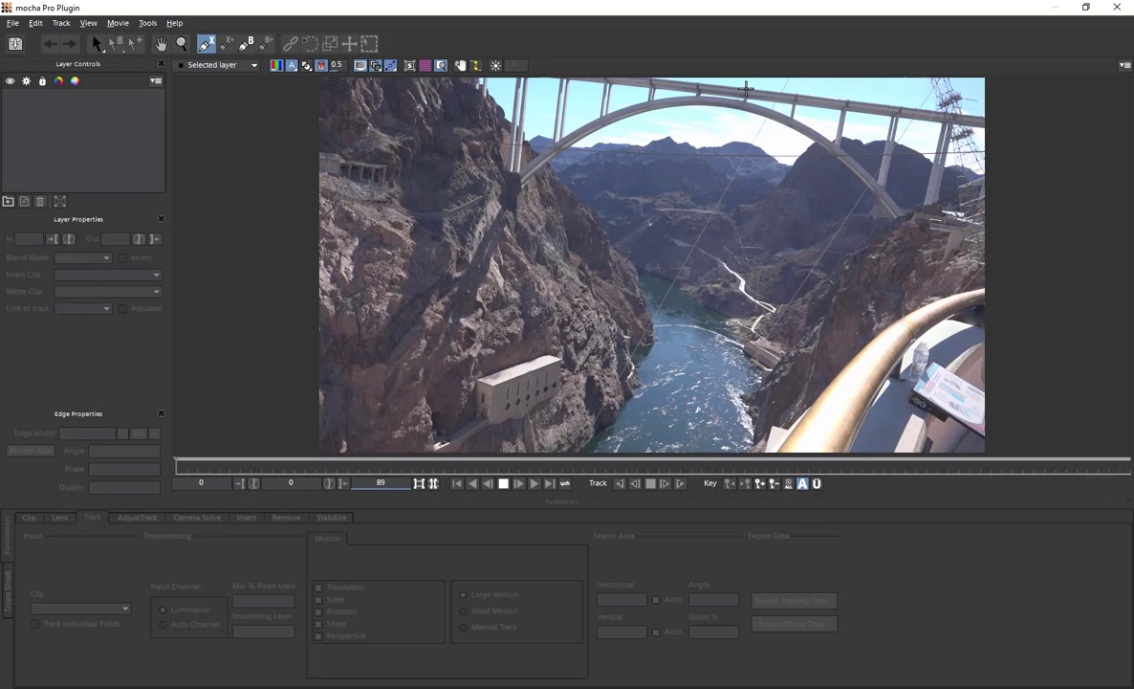
pyautogui.click(746, 89)
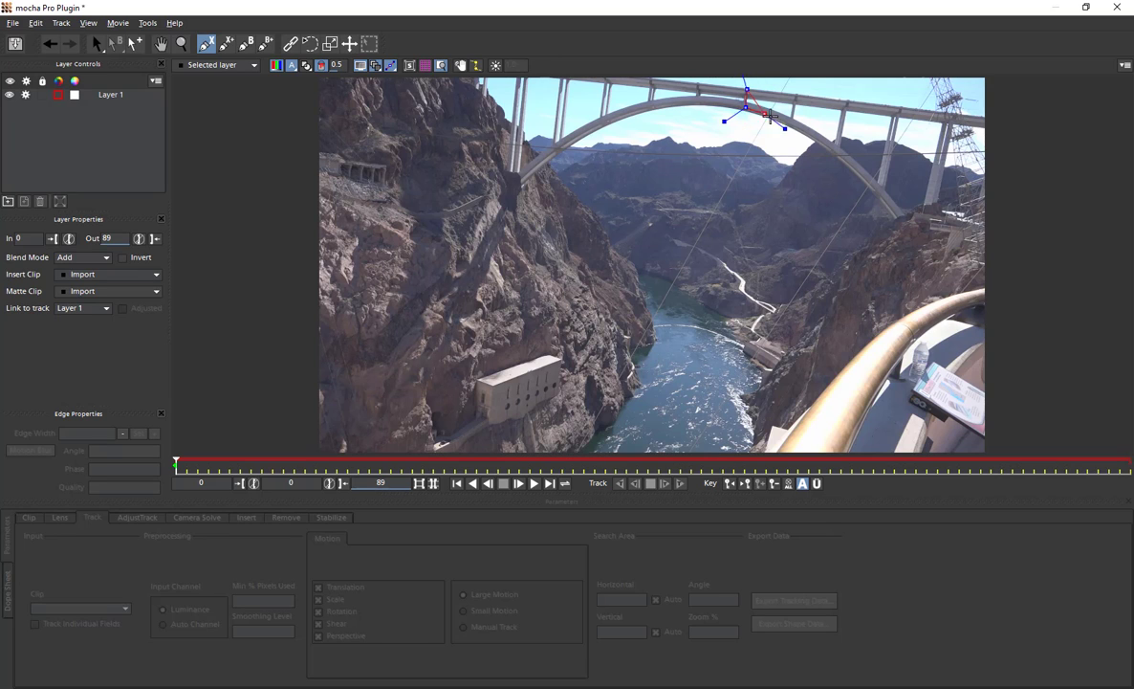
pyautogui.click(794, 123)
pyautogui.click(838, 152)
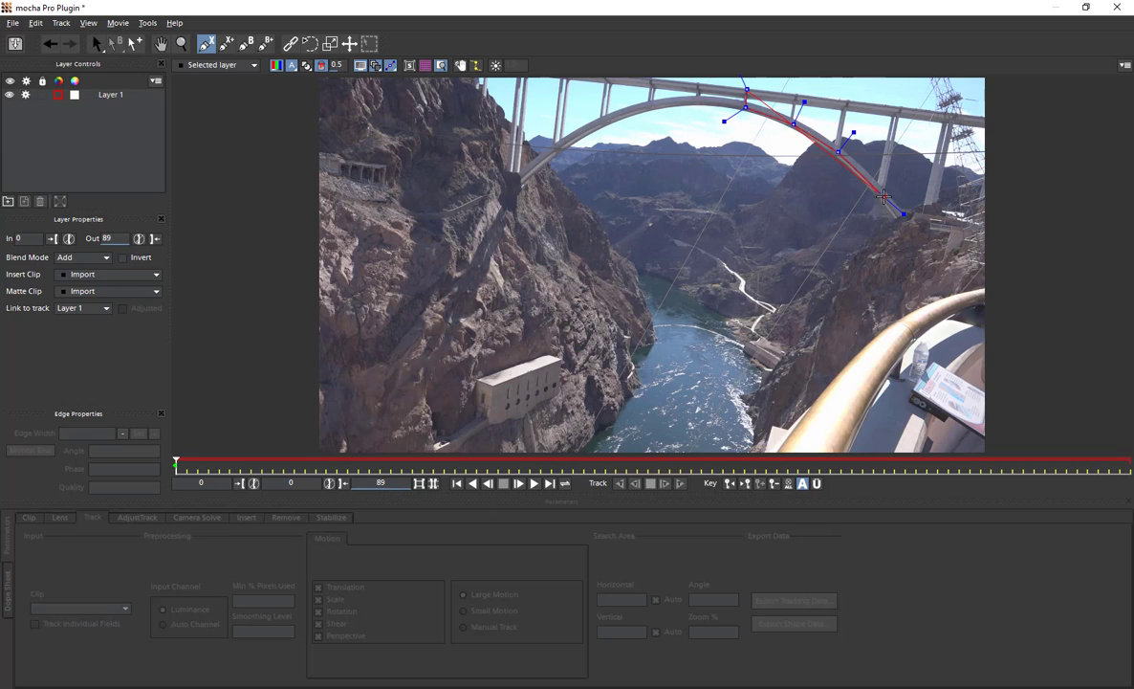
pyautogui.click(882, 196)
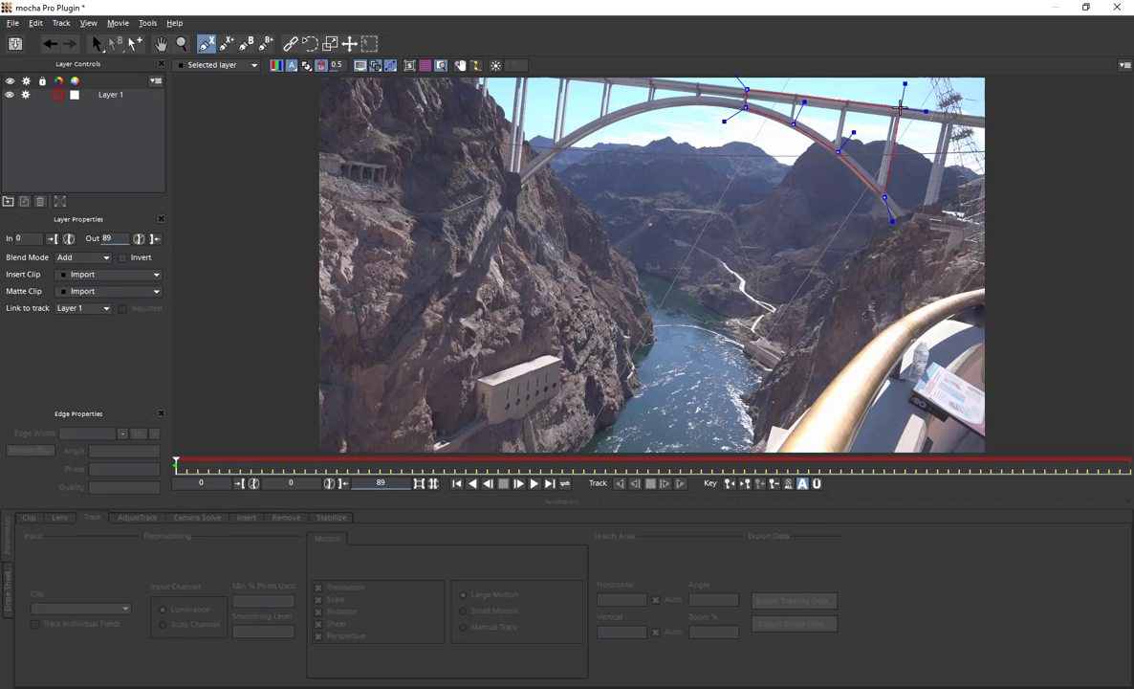
pyautogui.rightClick(899, 108)
# Select all spline points, scale the shape up slightly, and track it forward through the clip
pyautogui.rightClick(899, 108)
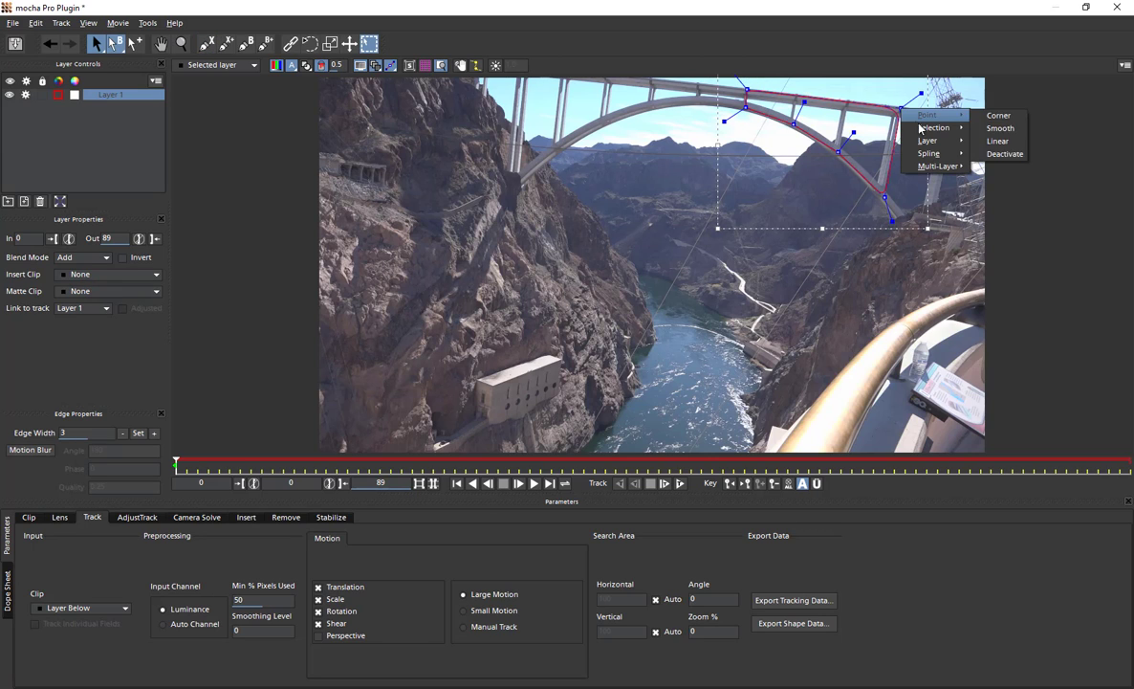
pyautogui.moveTo(942, 127)
pyautogui.click(990, 129)
pyautogui.moveTo(942, 88); pyautogui.dragTo(952, 86)
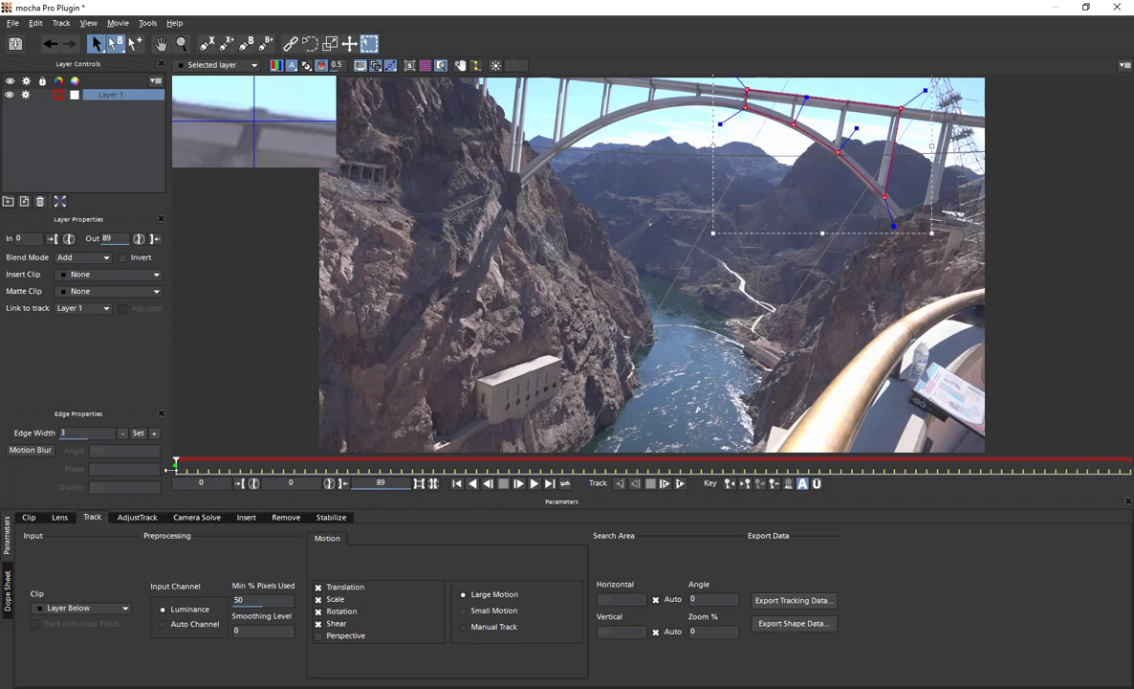
pyautogui.click(681, 484)
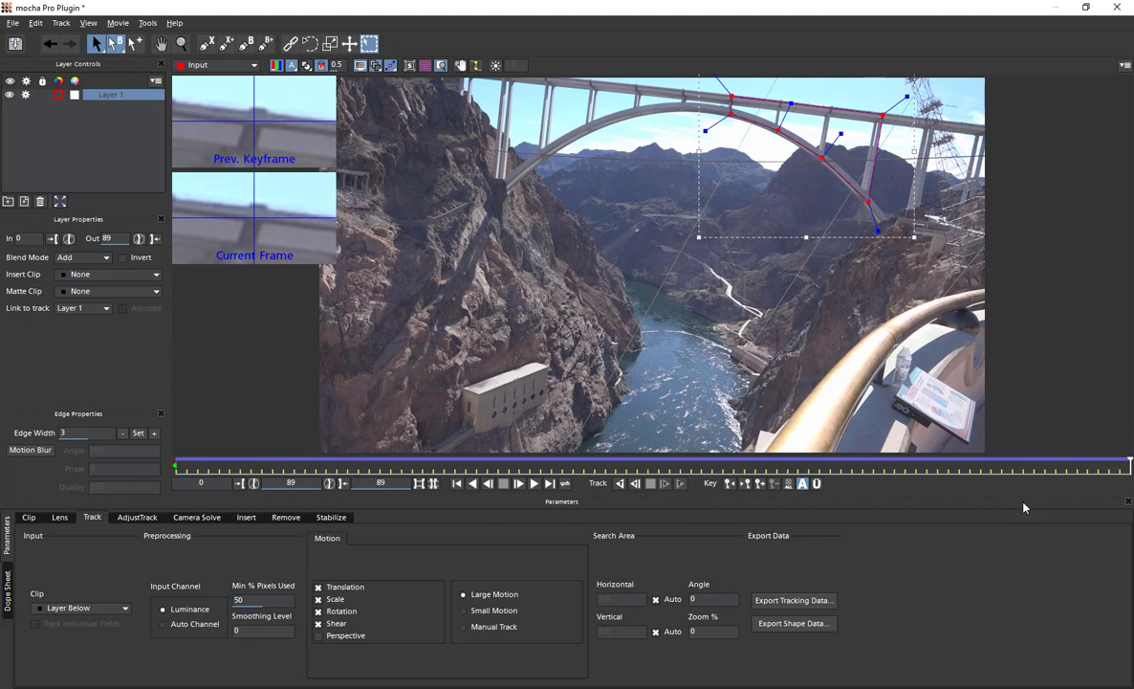
# Review the track and choose Boris FX BCC Center Point as the tracking export format
pyautogui.click(1012, 468)
pyautogui.moveTo(971, 468); pyautogui.dragTo(176, 469)
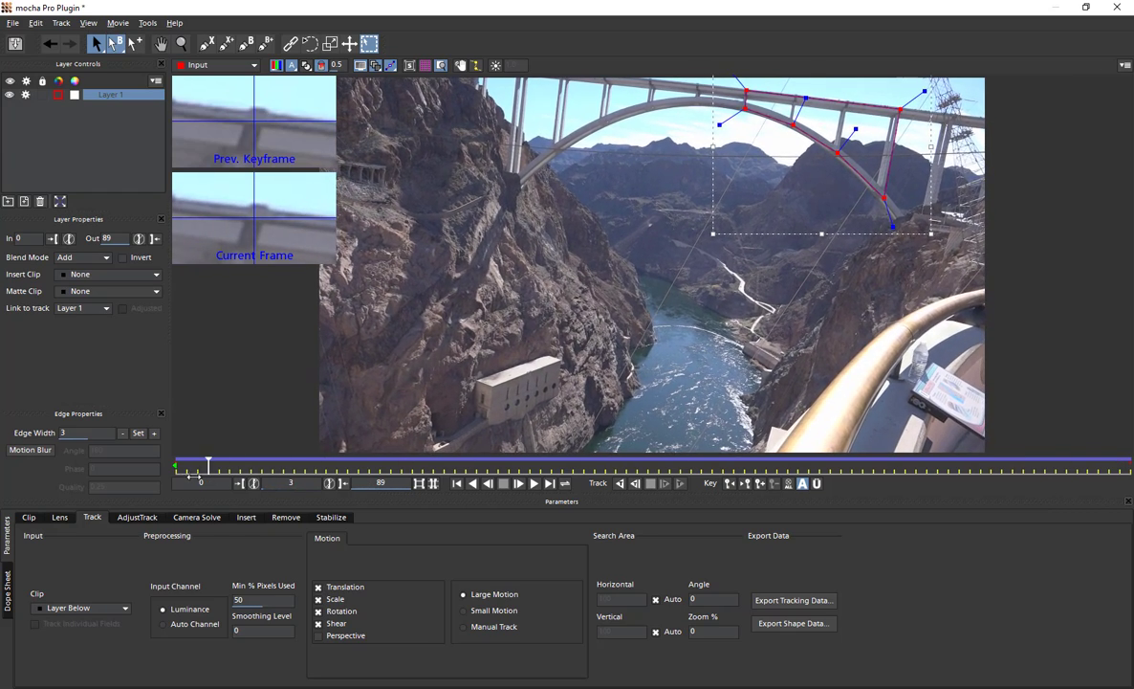
pyautogui.click(774, 599)
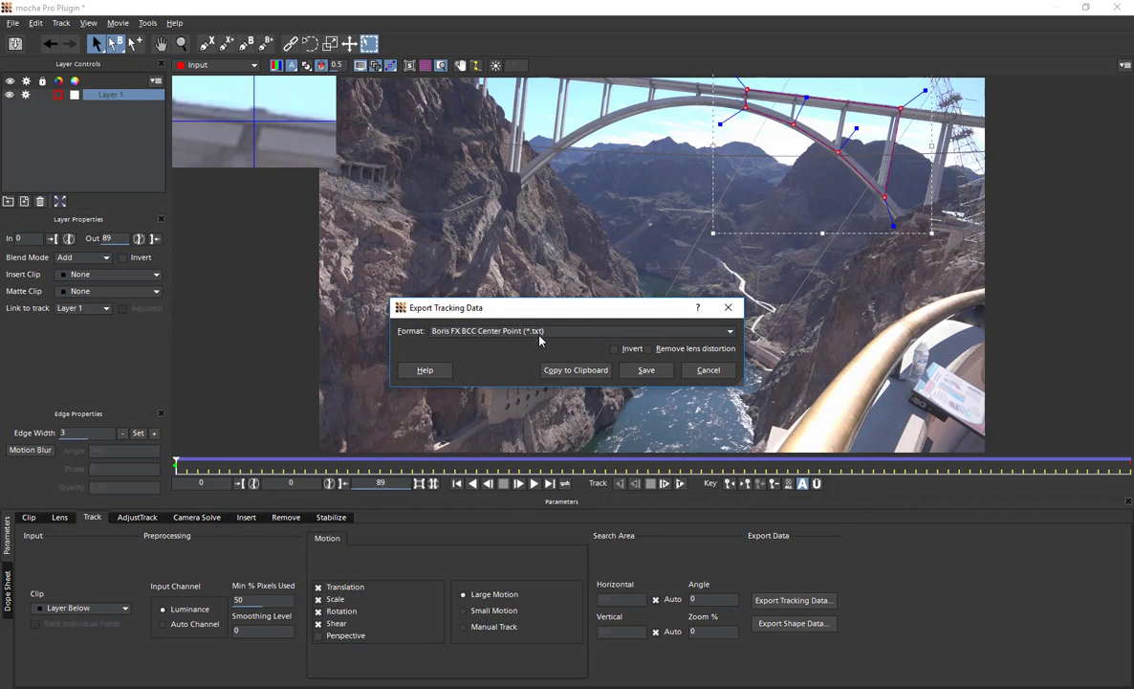
pyautogui.click(546, 334)
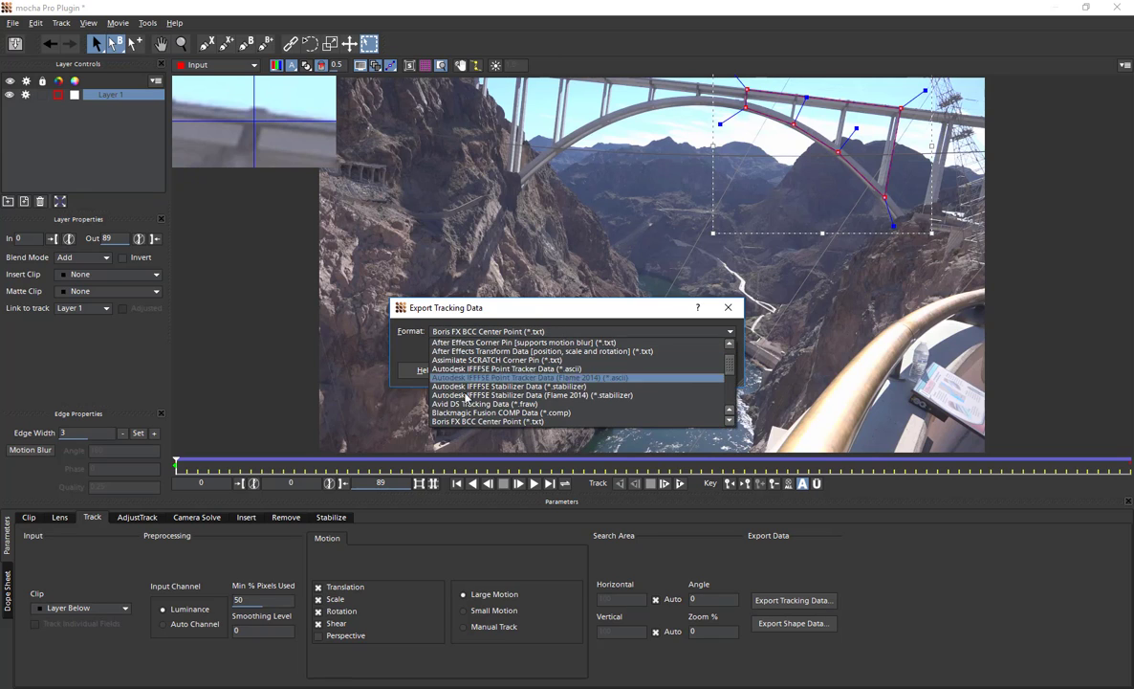
pyautogui.scroll(-2, 466, 403)
pyautogui.click(427, 392)
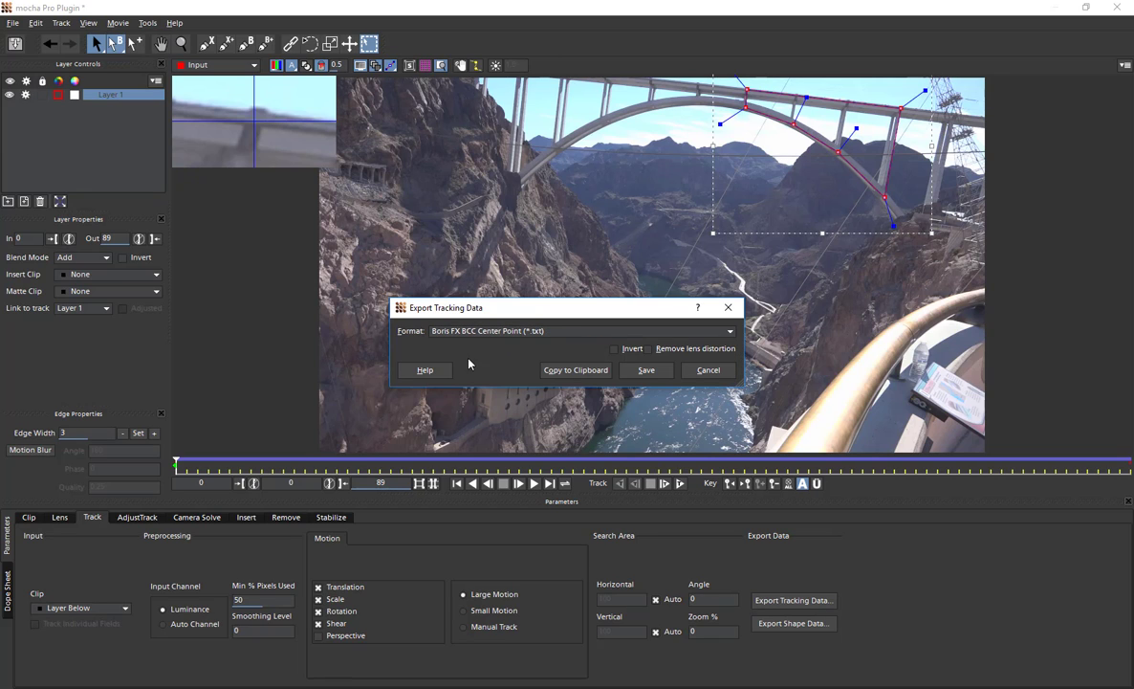
# Export the tracking data over SkyReplaceTutorial03.txt, then close Mocha saving the project
pyautogui.click(645, 371)
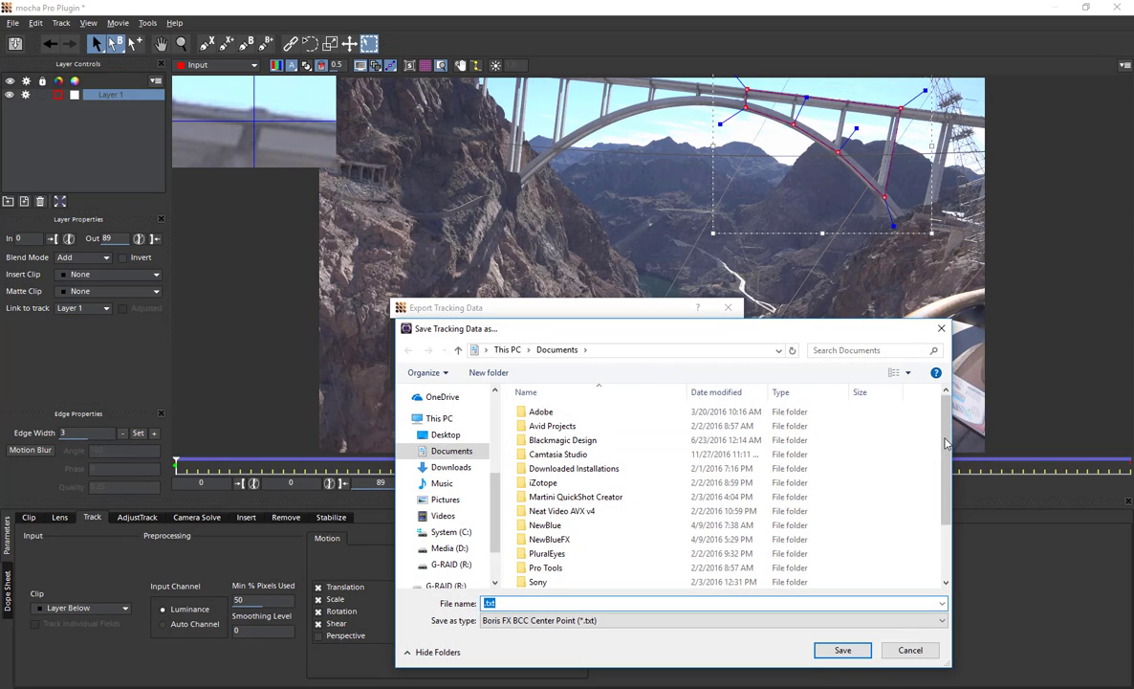
pyautogui.scroll(-2, 918, 437)
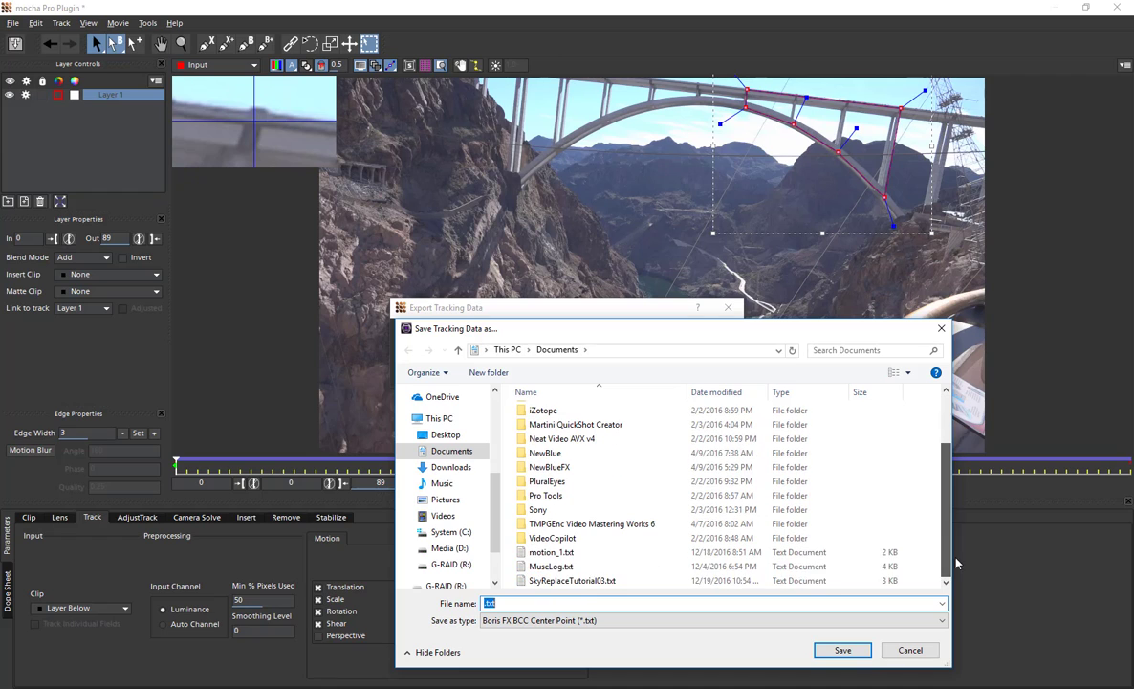
pyautogui.click(519, 580)
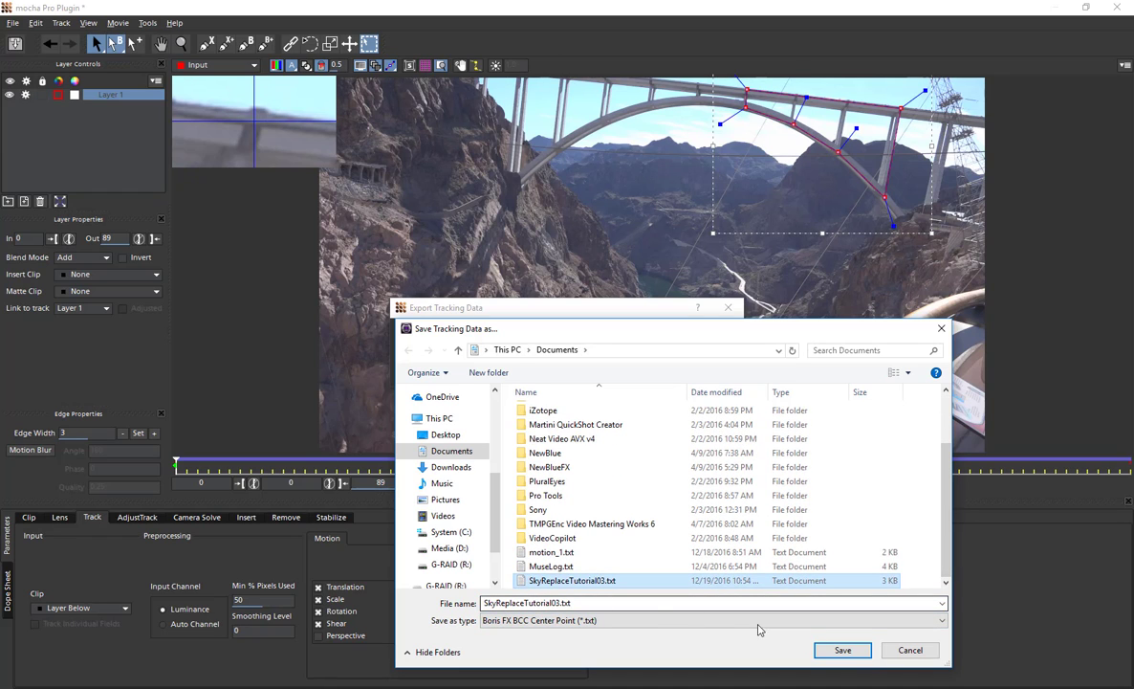
pyautogui.click(841, 650)
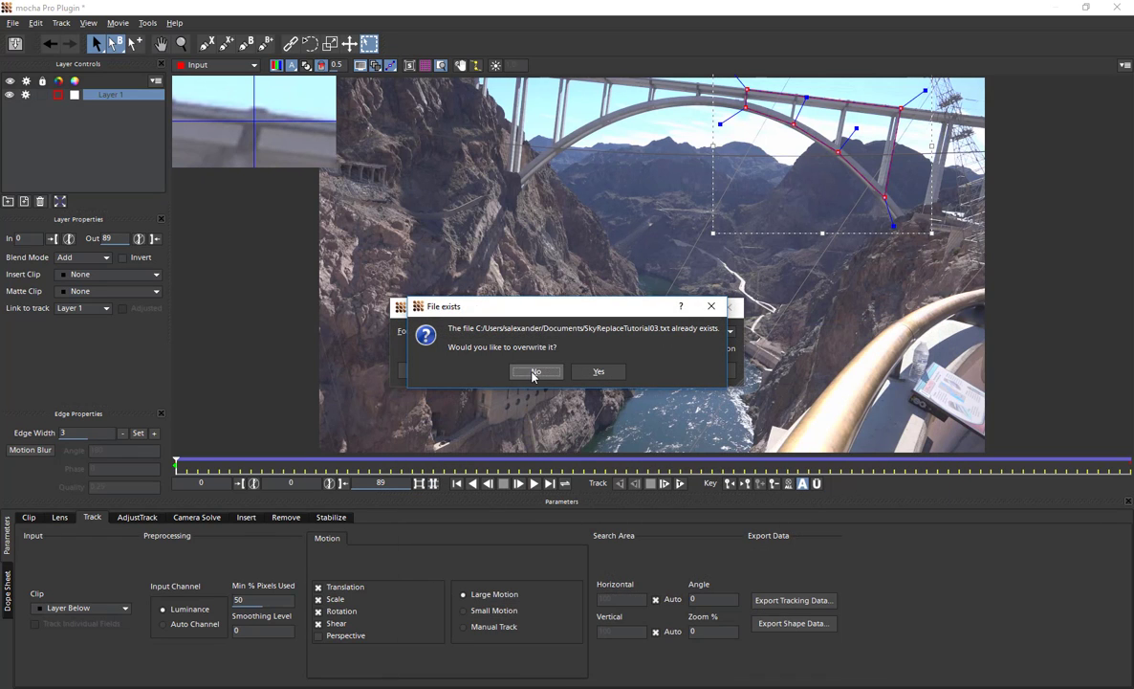
pyautogui.click(591, 371)
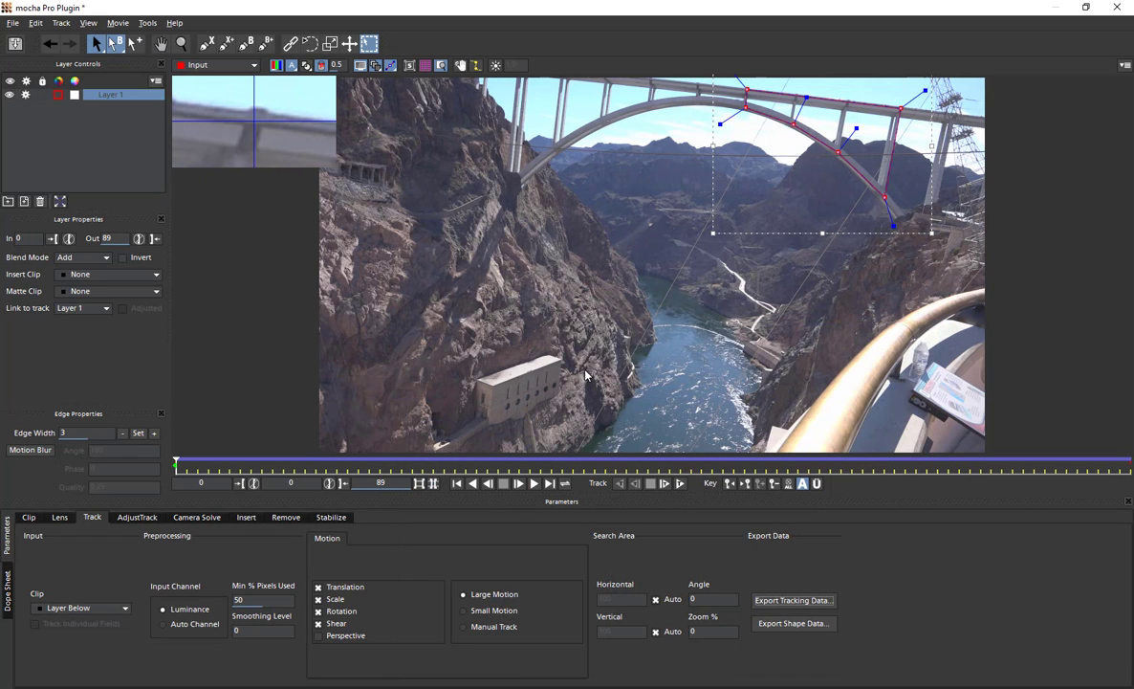
pyautogui.click(1119, 9)
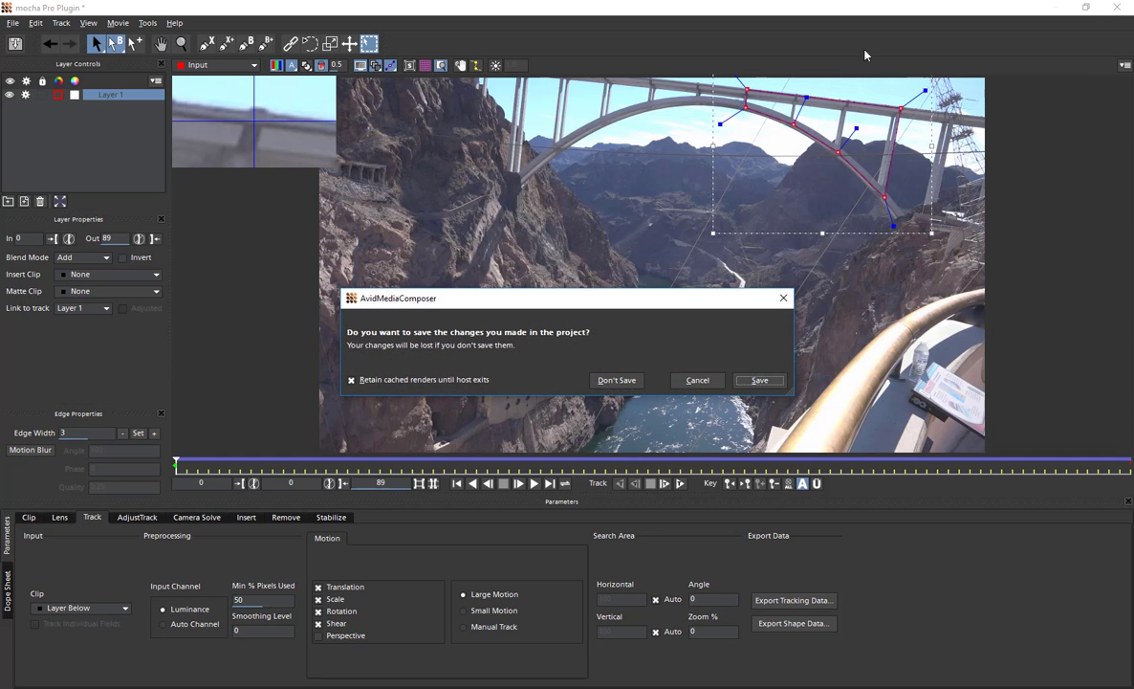
pyautogui.click(760, 380)
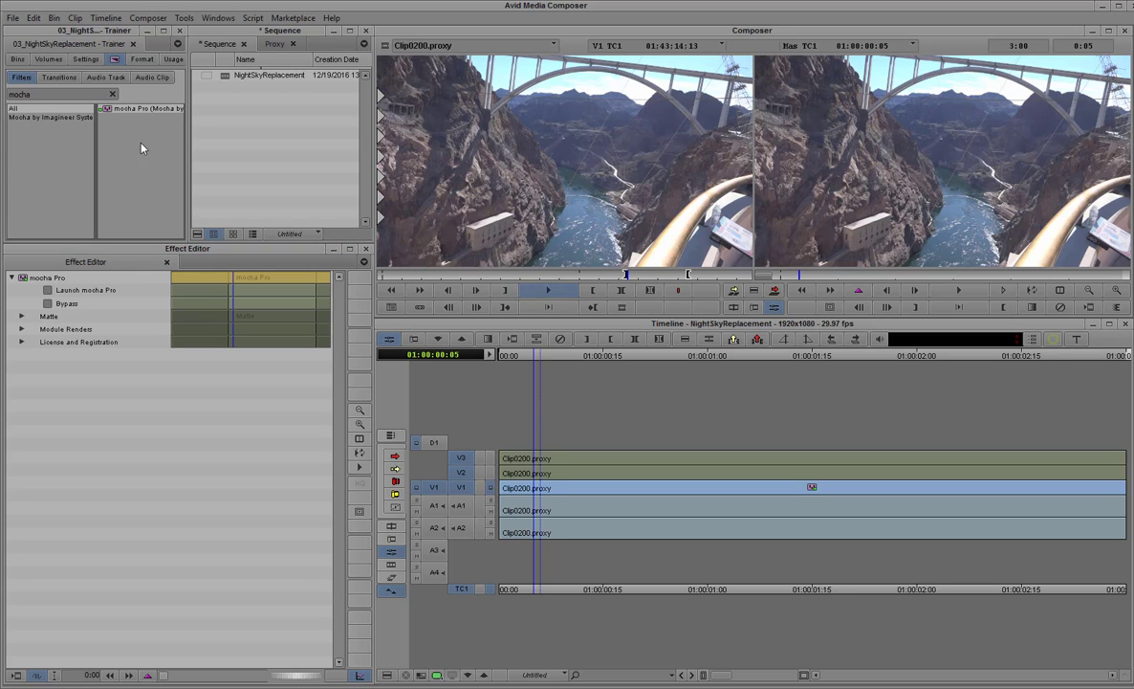
# Search the Effect Palette for S_Eff and apply Sapphire S_Effect to the V1 clip
pyautogui.click(111, 94)
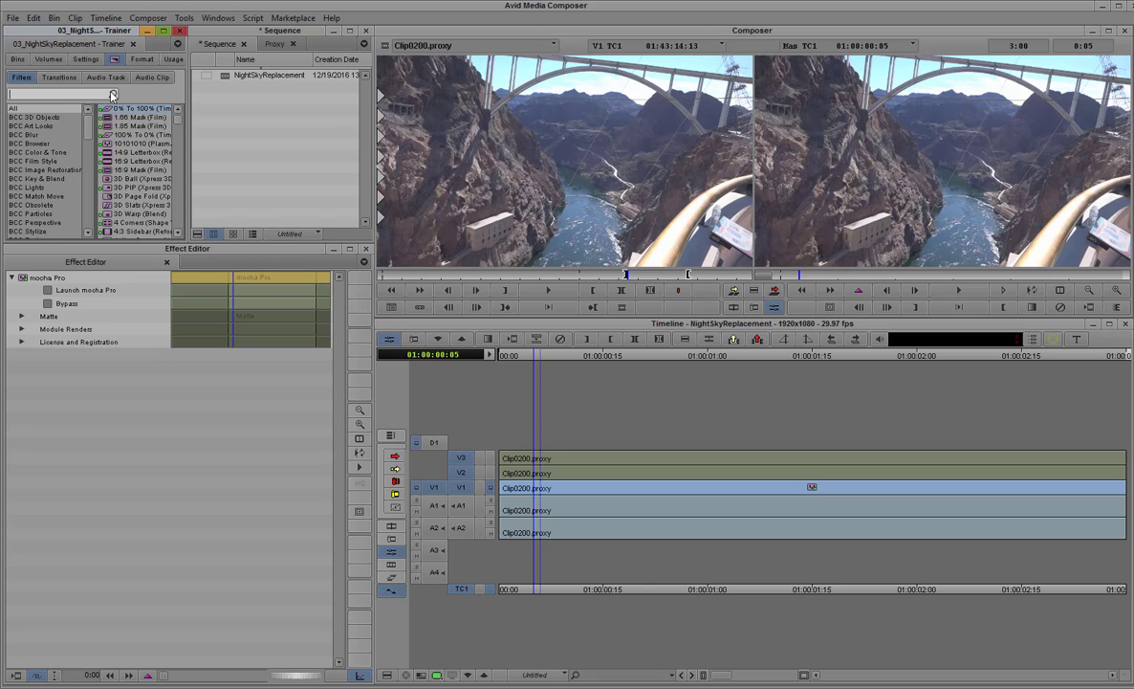
pyautogui.write('S')
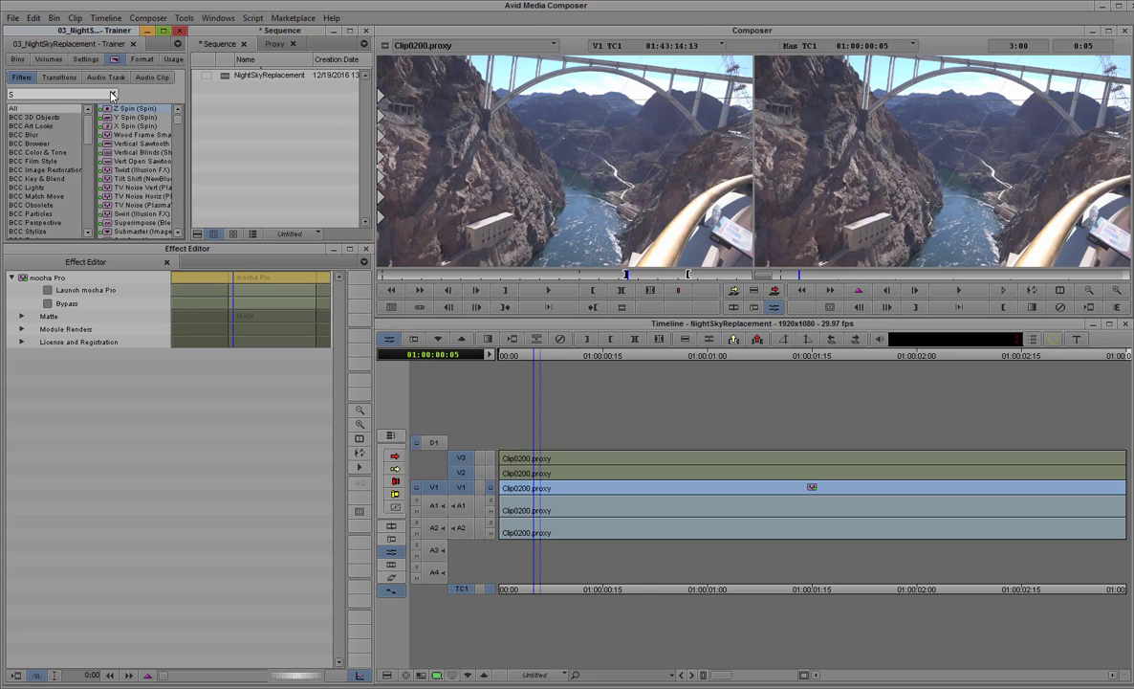
pyautogui.write('_E')
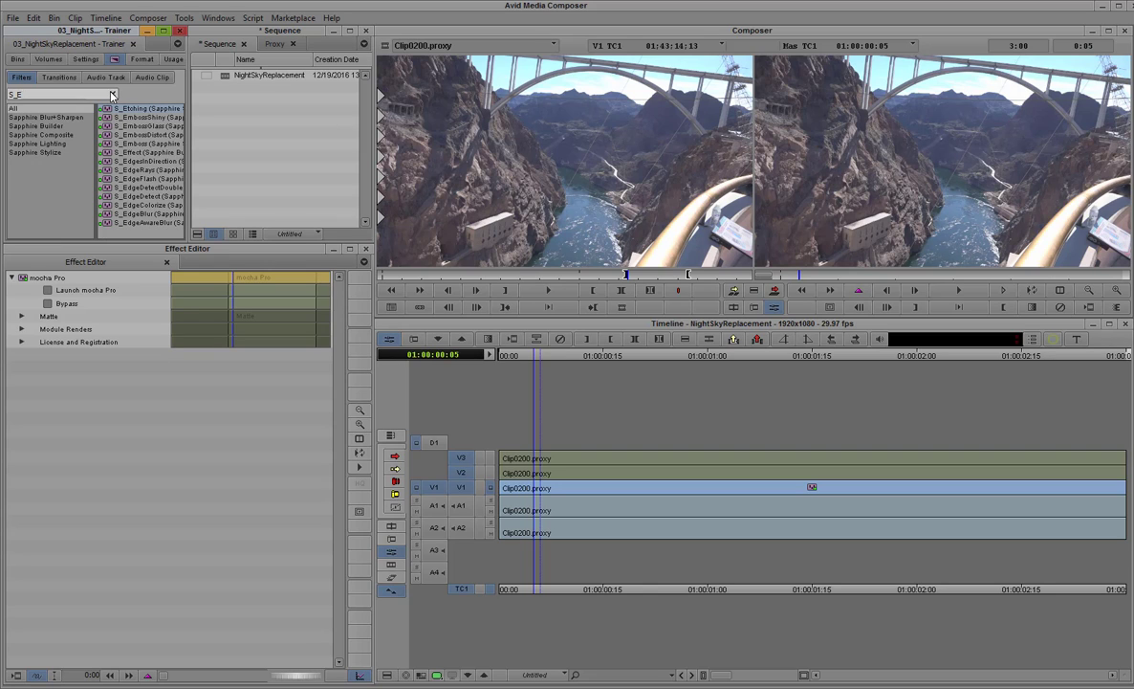
pyautogui.write('ff')
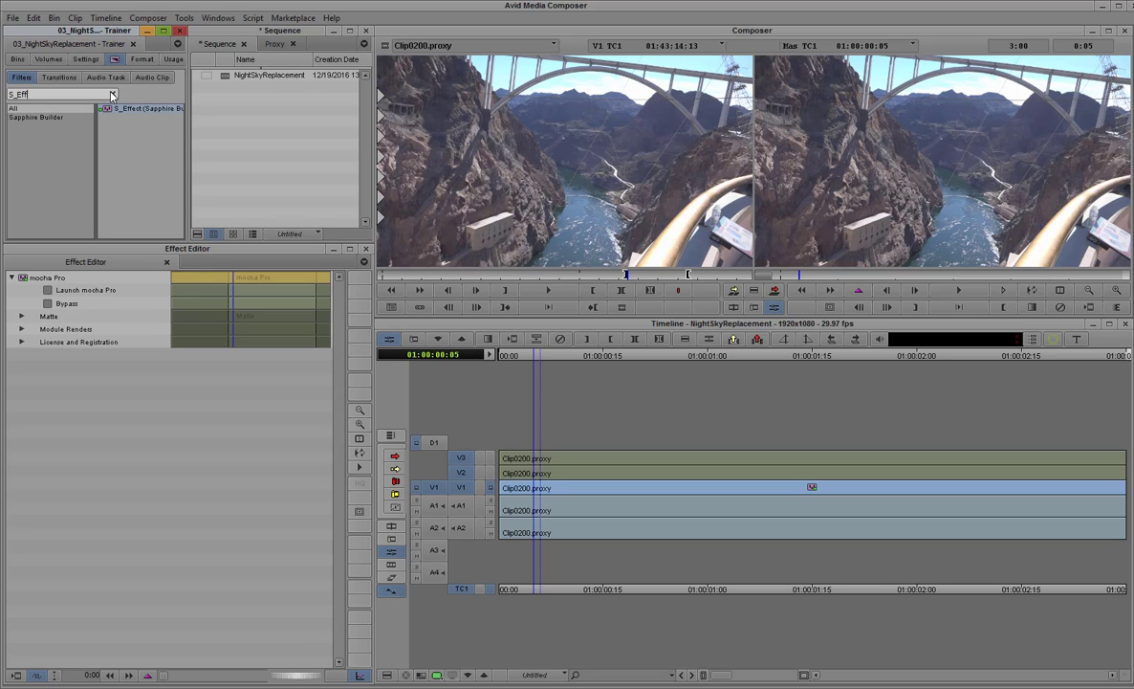
pyautogui.moveTo(108, 112); pyautogui.dragTo(558, 490)
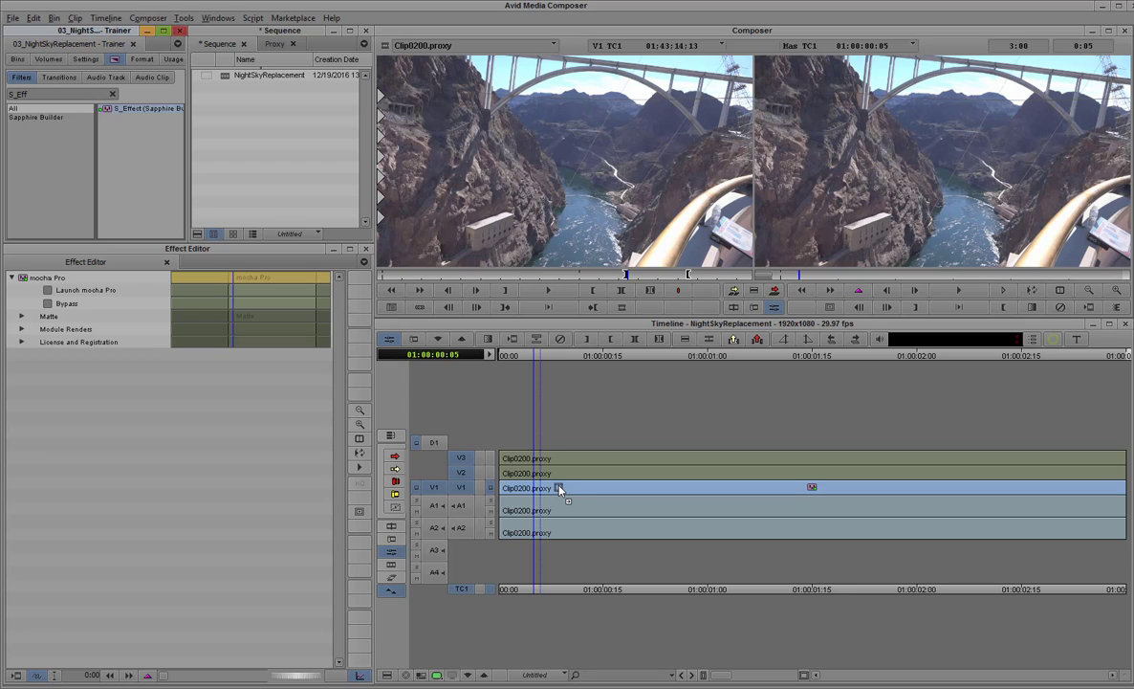
pyautogui.moveTo(559, 490); pyautogui.dragTo(560, 490)
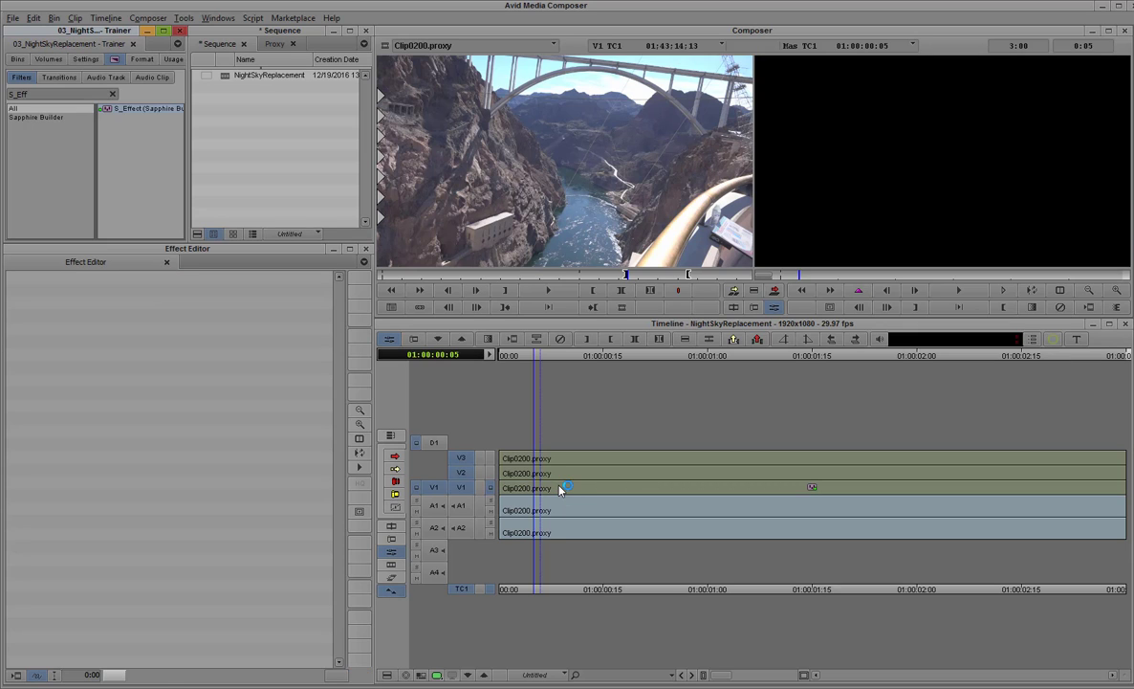
pyautogui.click(560, 490)
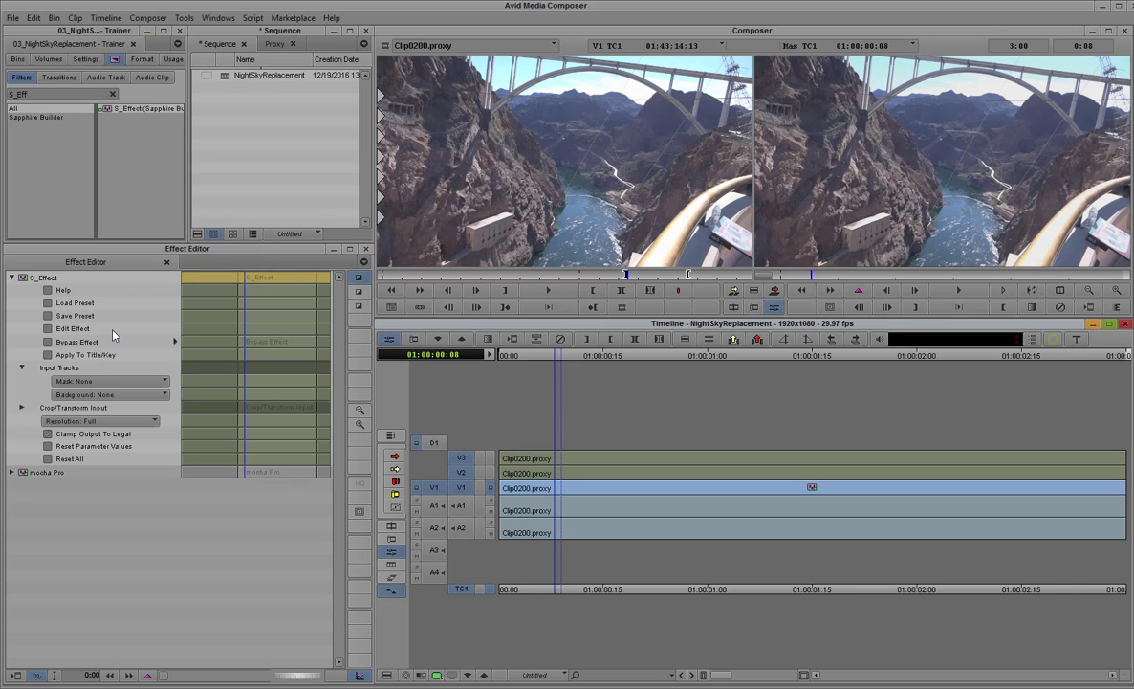
# In Sapphire Effect Builder, insert a NightSky node between Source and Result
pyautogui.click(48, 328)
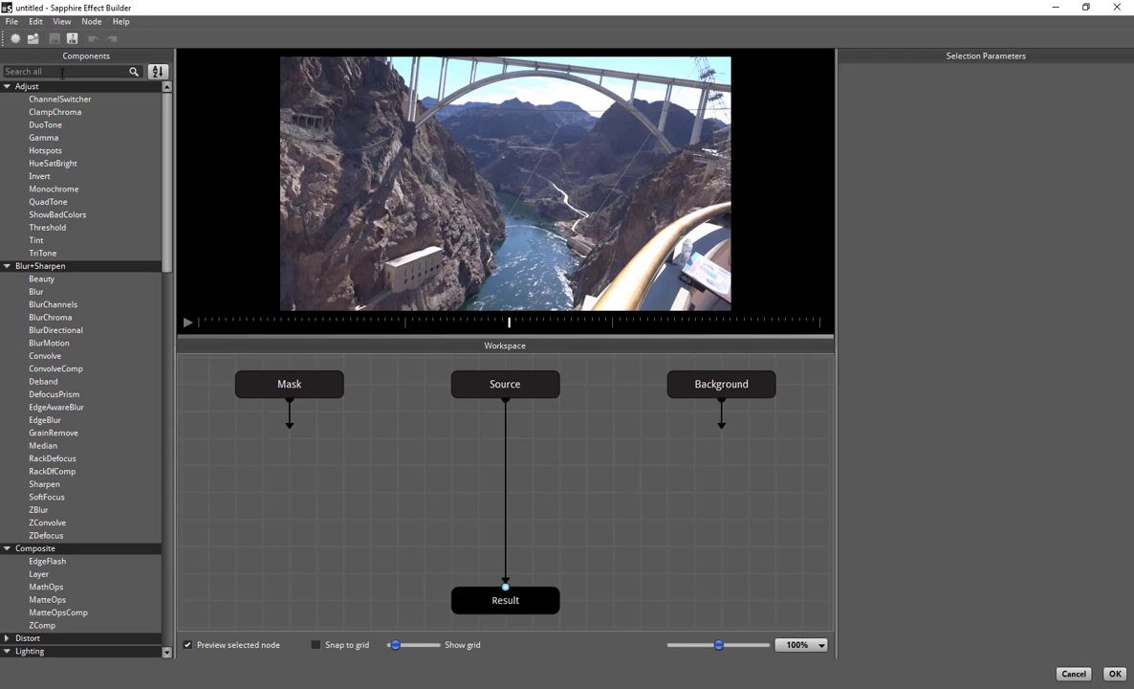
pyautogui.click(62, 73)
pyautogui.write('night')
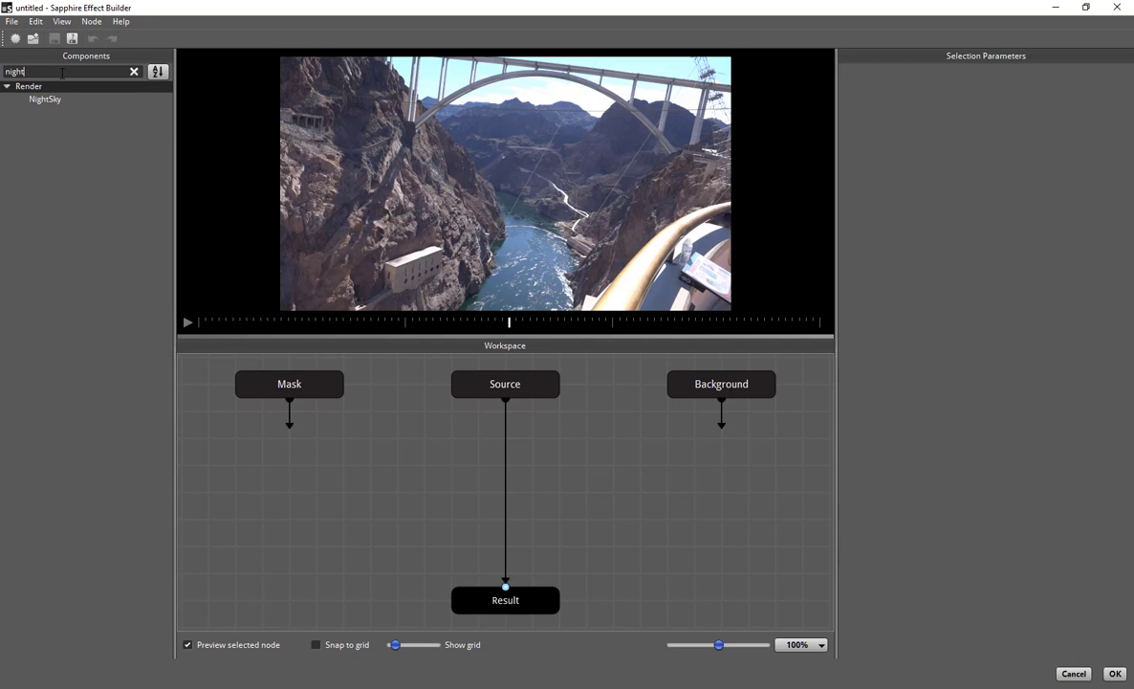
pyautogui.moveTo(43, 100); pyautogui.dragTo(505, 461)
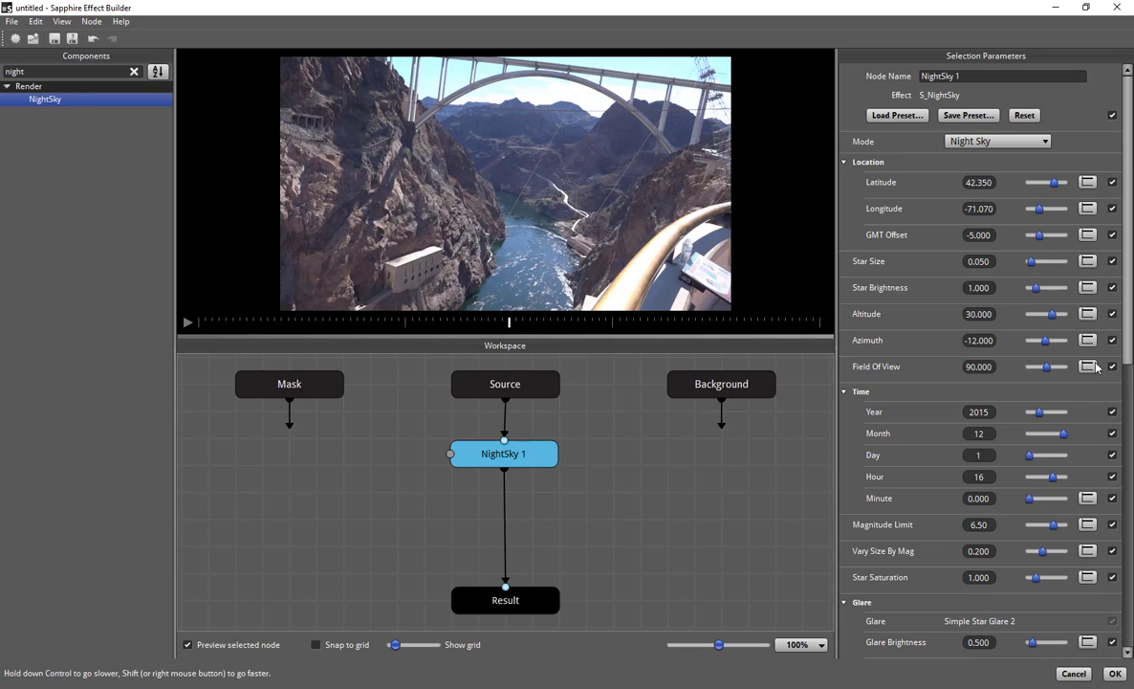
# Set NightSky Combine to Stars Only, Star Size 0.089 and Star Brightness 1.556
pyautogui.scroll(-6, 981, 574)
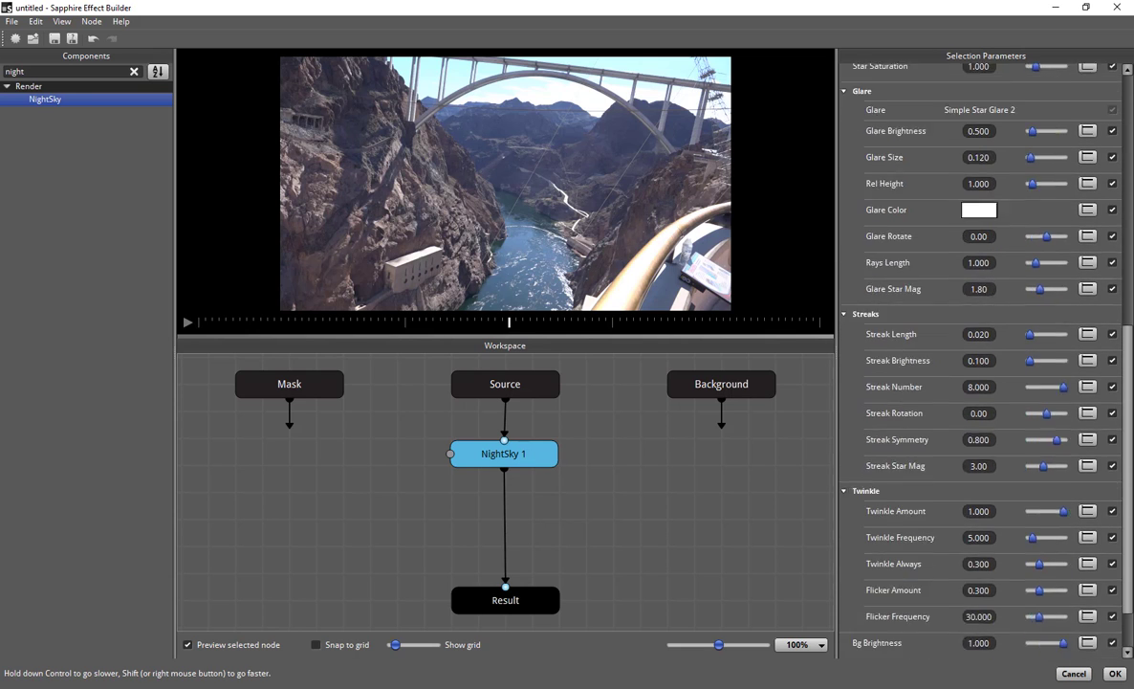
pyautogui.click(980, 606)
pyautogui.click(970, 617)
pyautogui.scroll(1, 1048, 531)
pyautogui.scroll(10, 1042, 251)
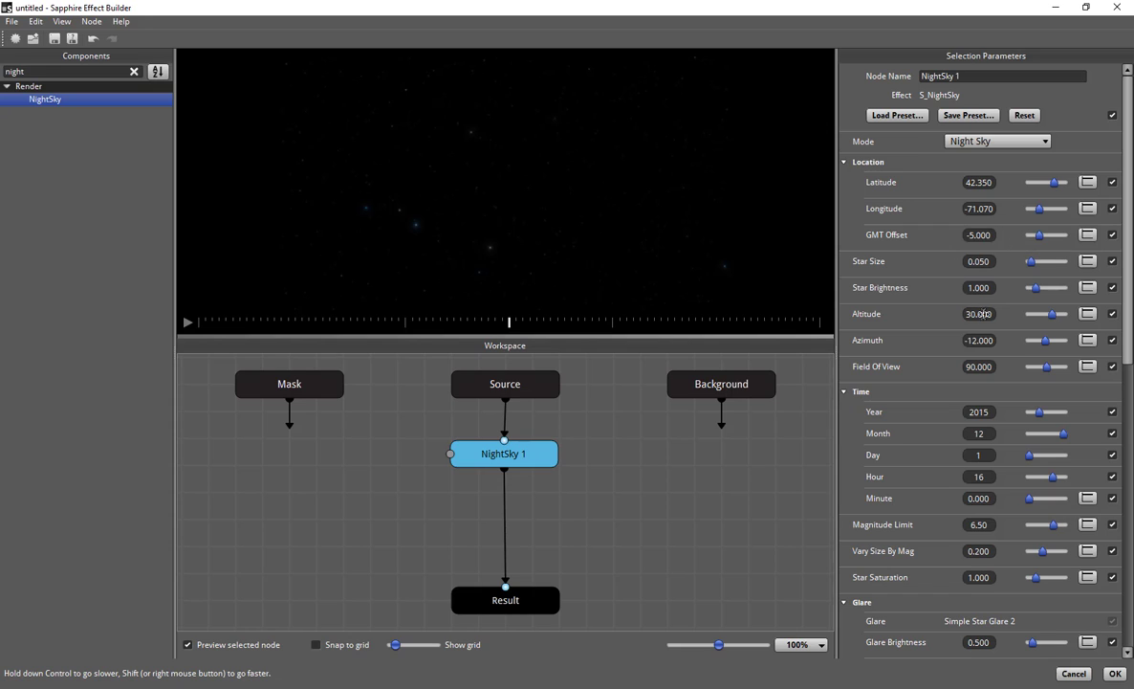
pyautogui.moveTo(1040, 293); pyautogui.dragTo(1033, 268)
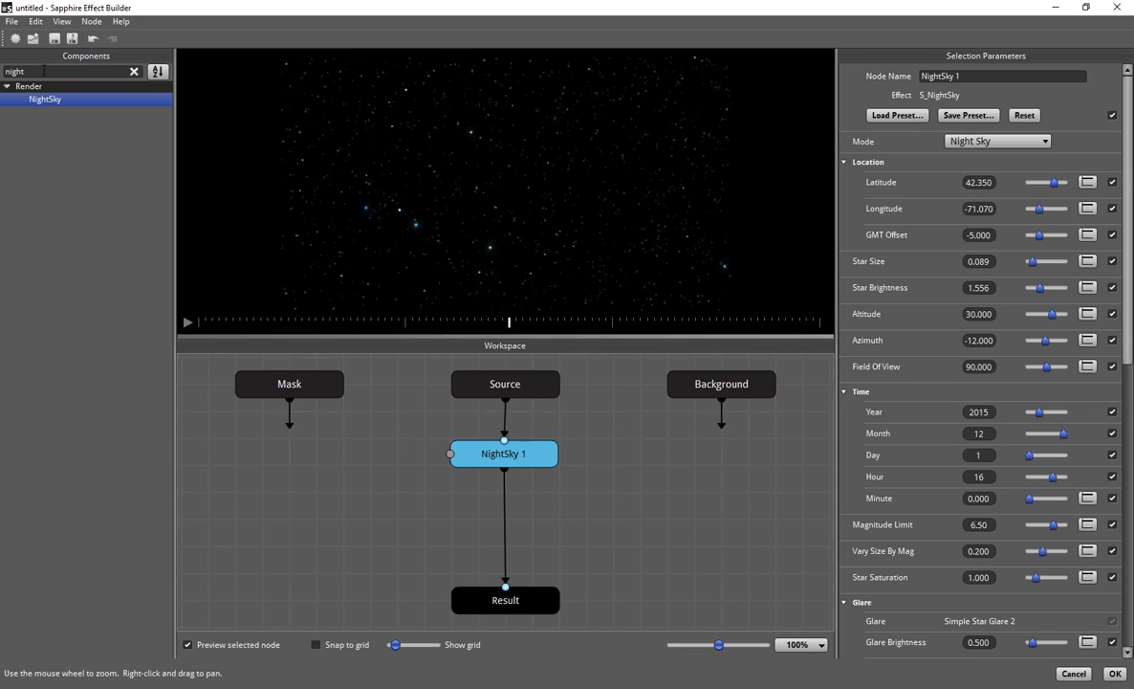
pyautogui.click(133, 71)
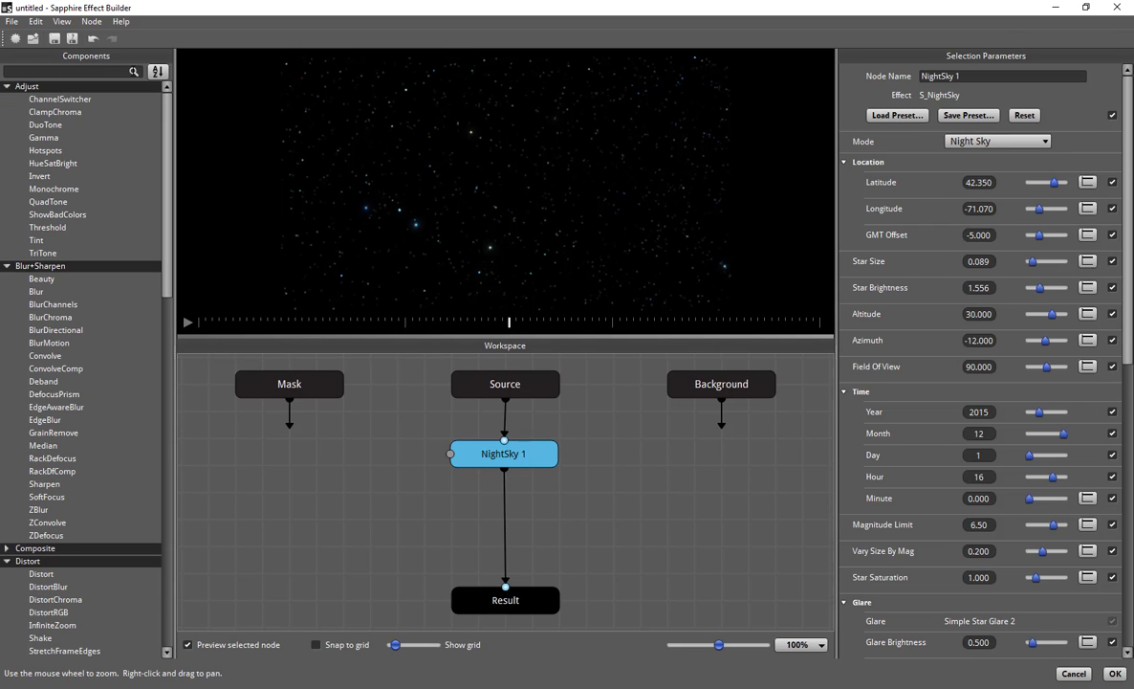
# Add a Luna node after NightSky 1 with the Moon with ring preset, centred at 0.710, 0.309
pyautogui.write('Lun')
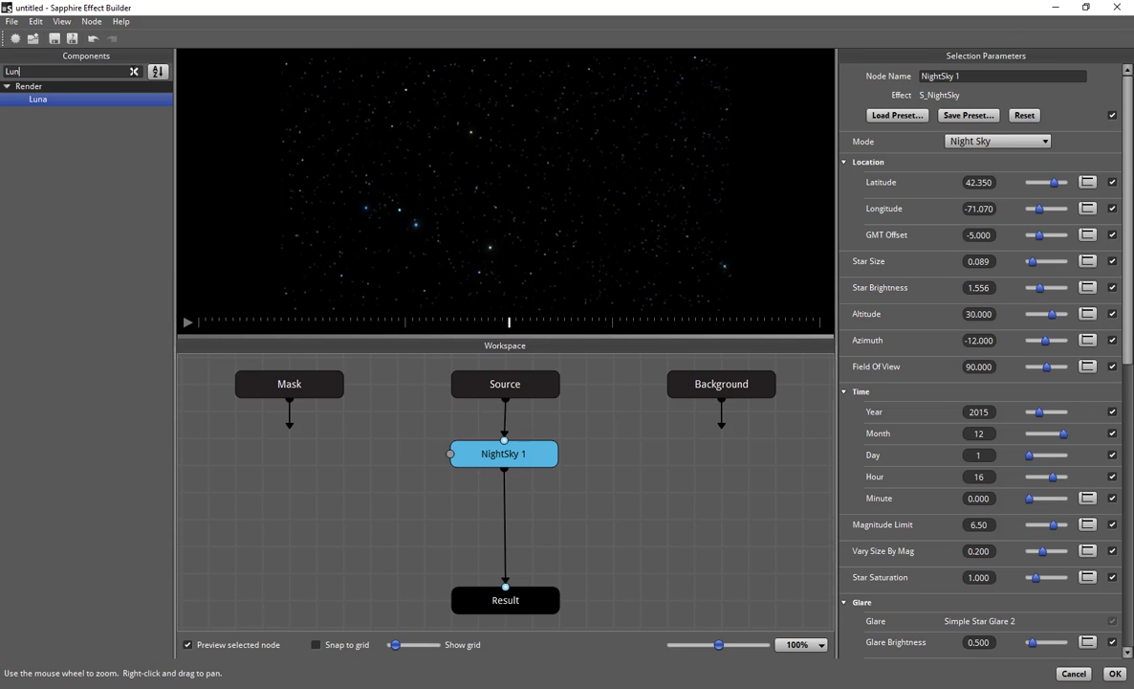
pyautogui.moveTo(37, 101); pyautogui.dragTo(504, 522)
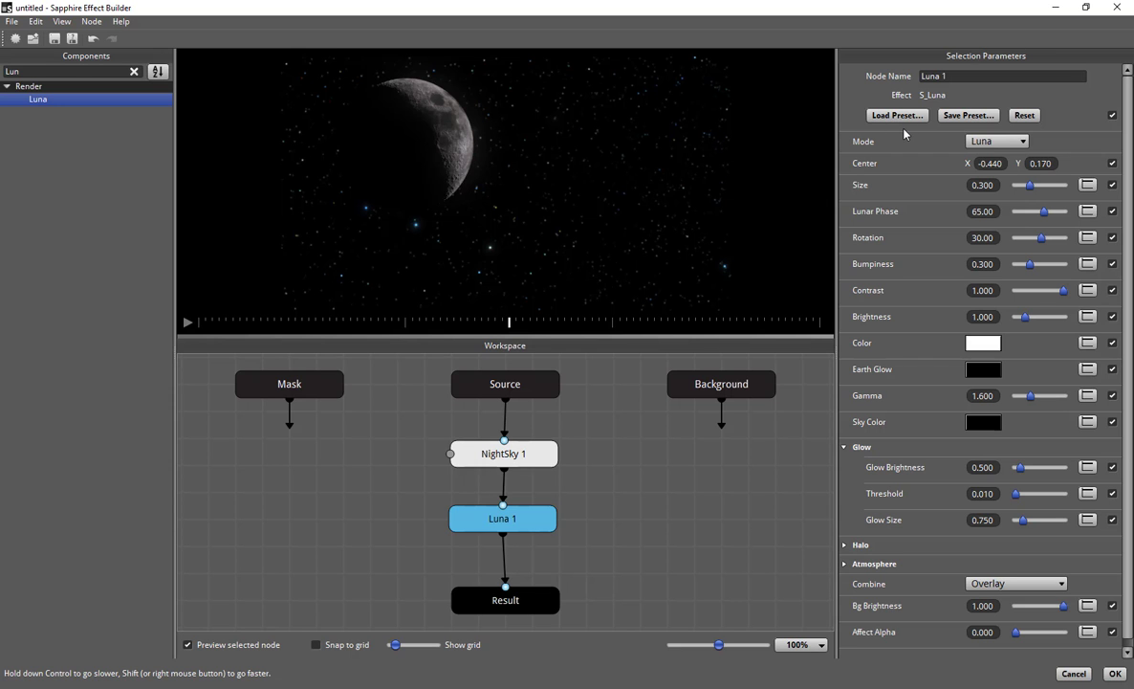
pyautogui.click(897, 115)
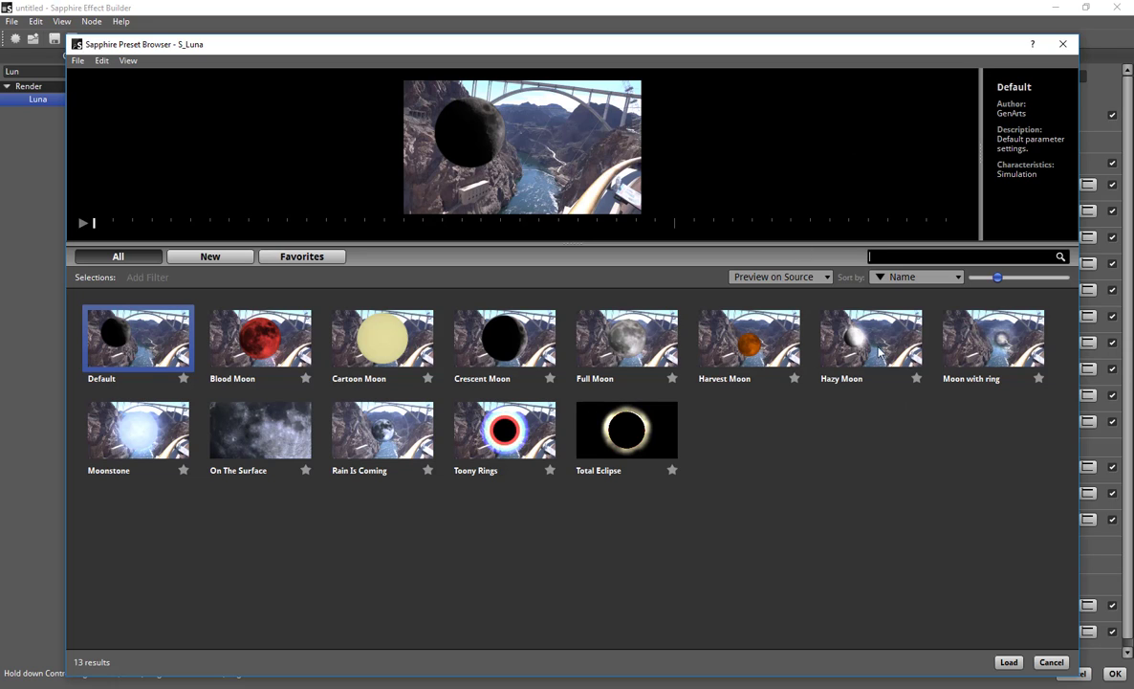
pyautogui.click(996, 343)
pyautogui.click(1009, 662)
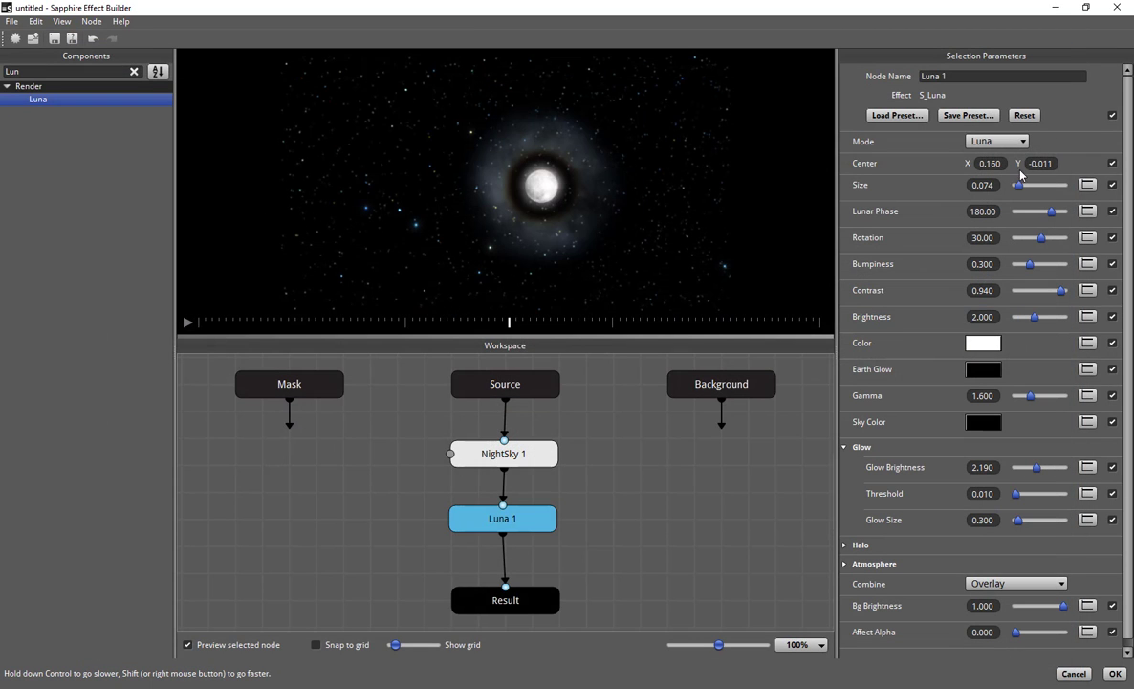
pyautogui.moveTo(985, 163); pyautogui.dragTo(920, 153)
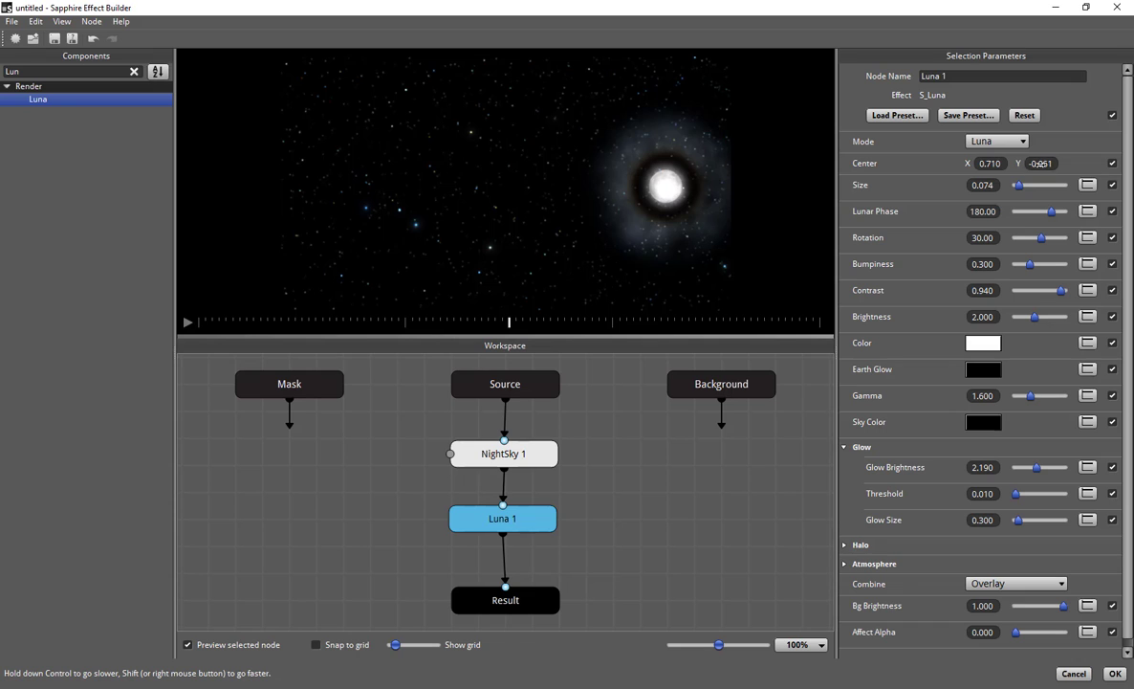
pyautogui.moveTo(1042, 164); pyautogui.dragTo(1068, 164)
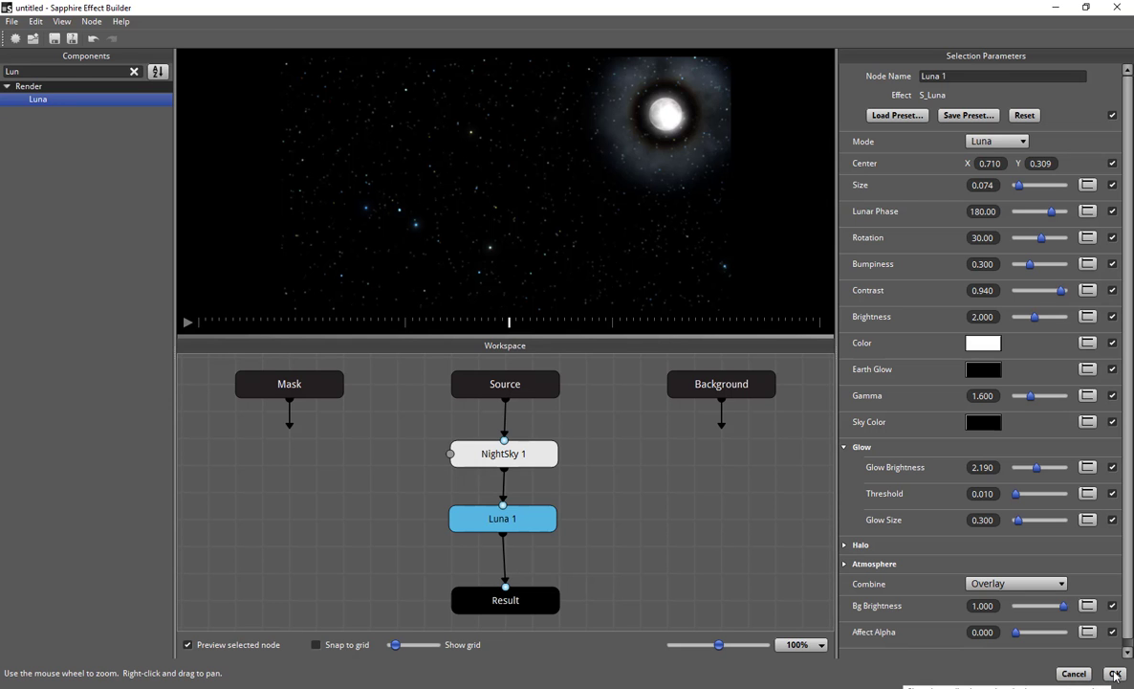
# Accept Effect Builder, collapse S_Effect, and filter the palette to 'Match', selecting BCC Match Move
pyautogui.click(1114, 675)
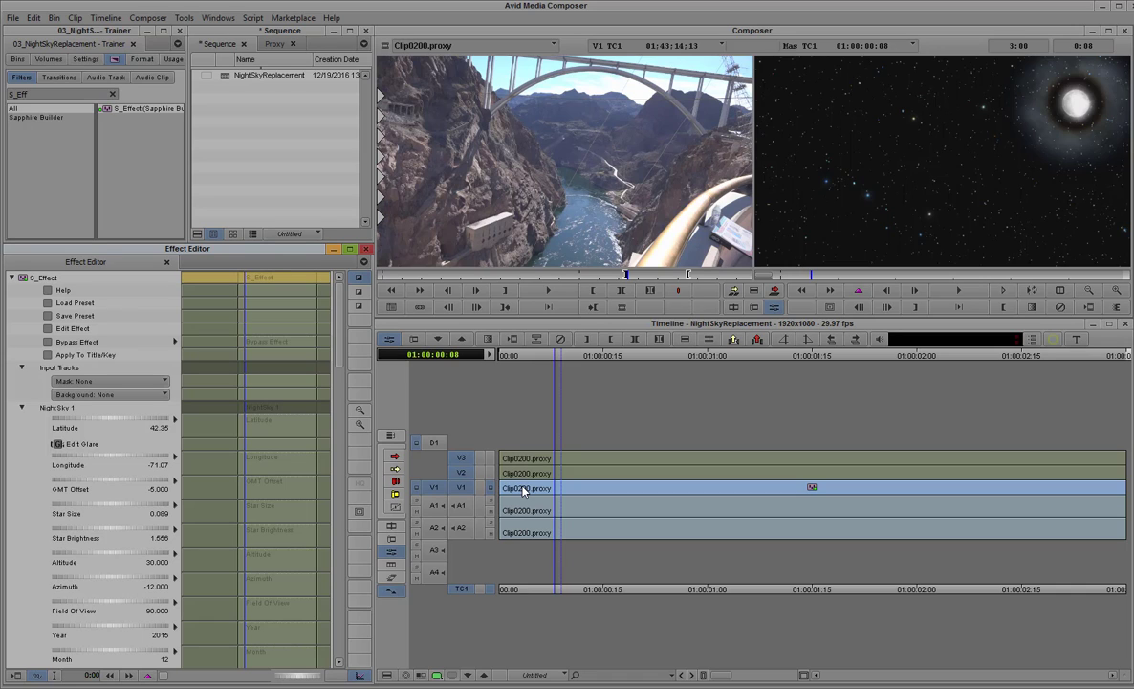
pyautogui.click(11, 277)
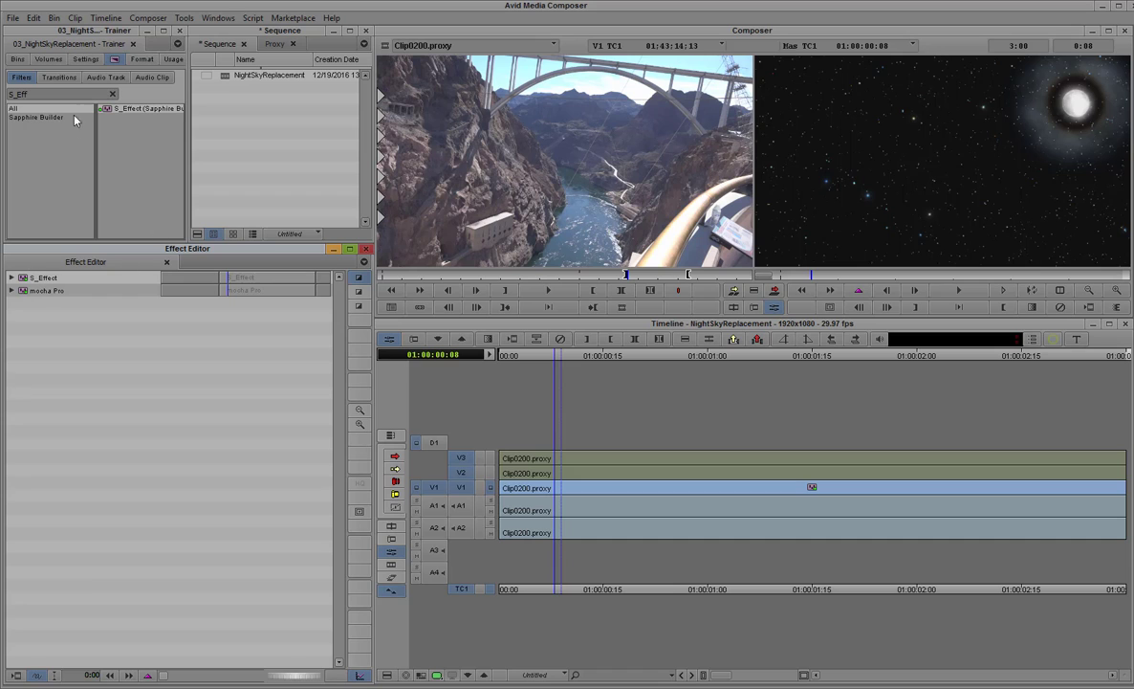
pyautogui.click(113, 95)
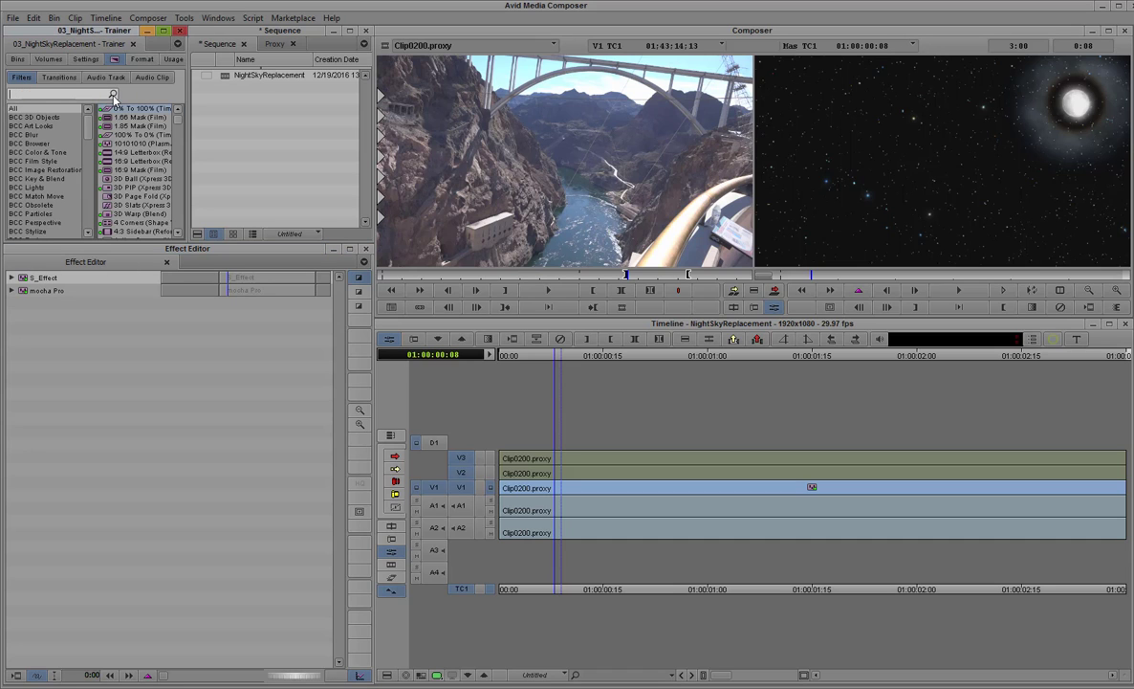
pyautogui.write('Match')
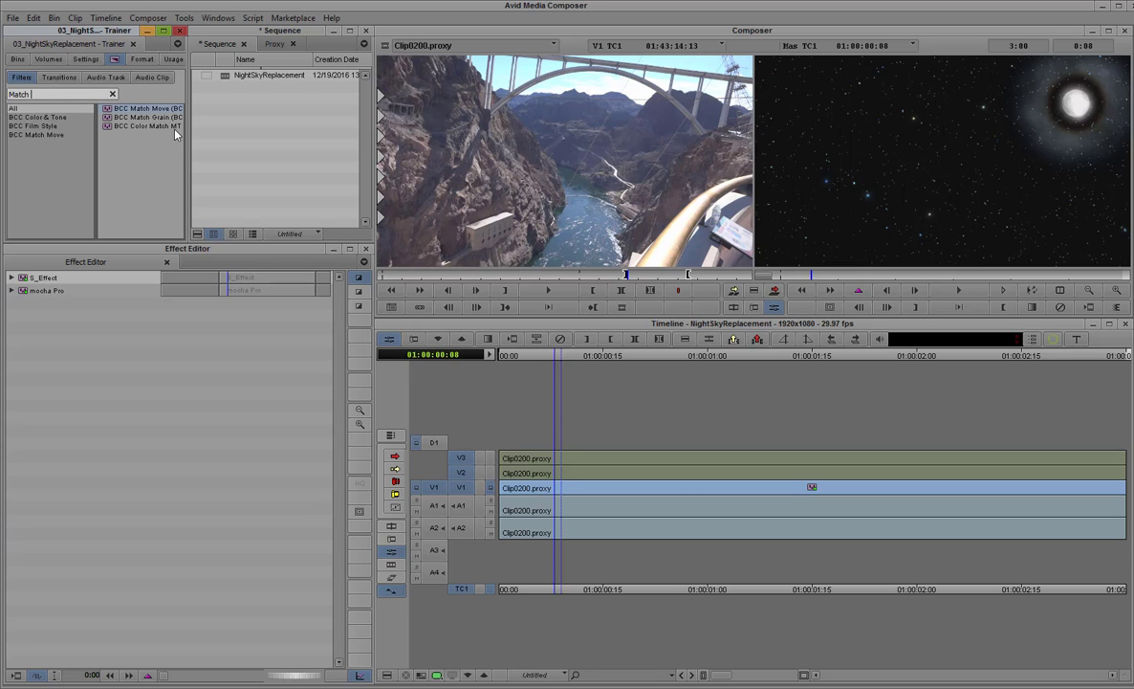
pyautogui.click(108, 110)
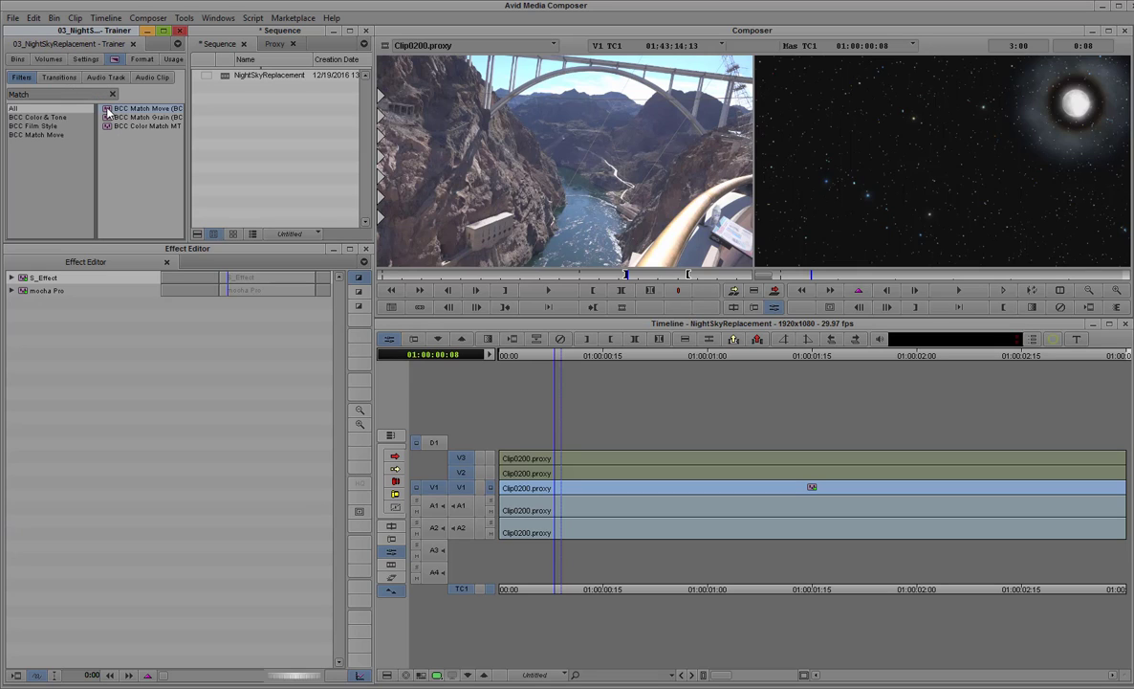
# Apply BCC Match Move to the V1 clip and load its tracker data from Documents/SkyReplaceTutorial03.txt
pyautogui.moveTo(108, 111); pyautogui.dragTo(524, 493)
pyautogui.moveTo(524, 493); pyautogui.dragTo(524, 492)
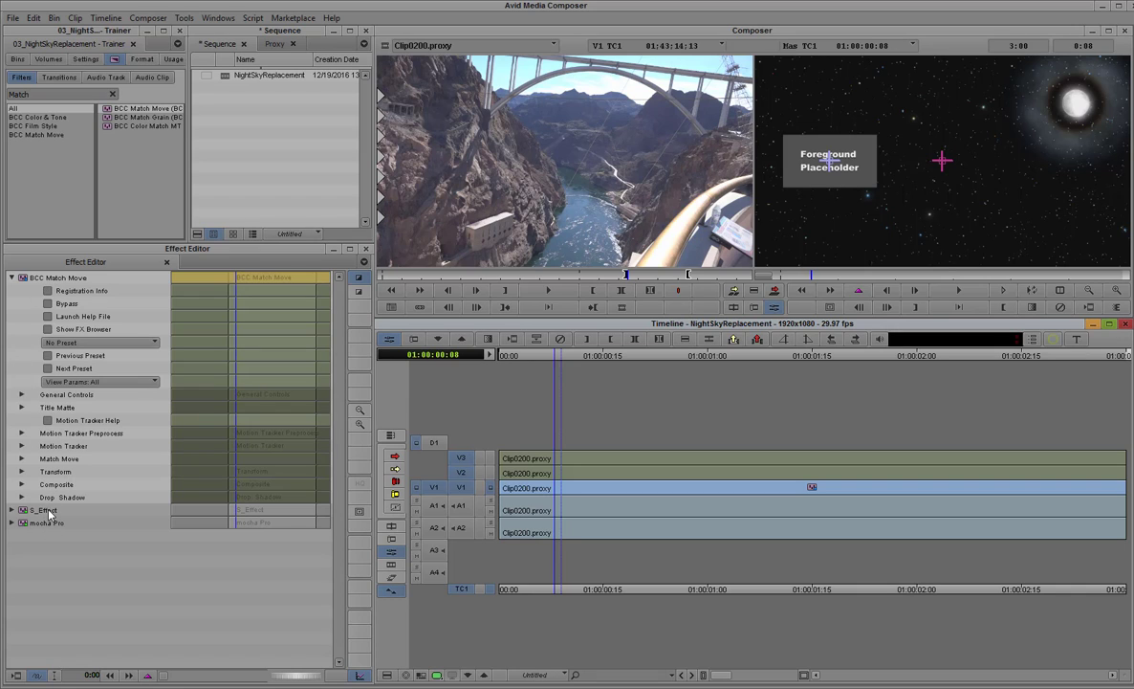
pyautogui.click(21, 446)
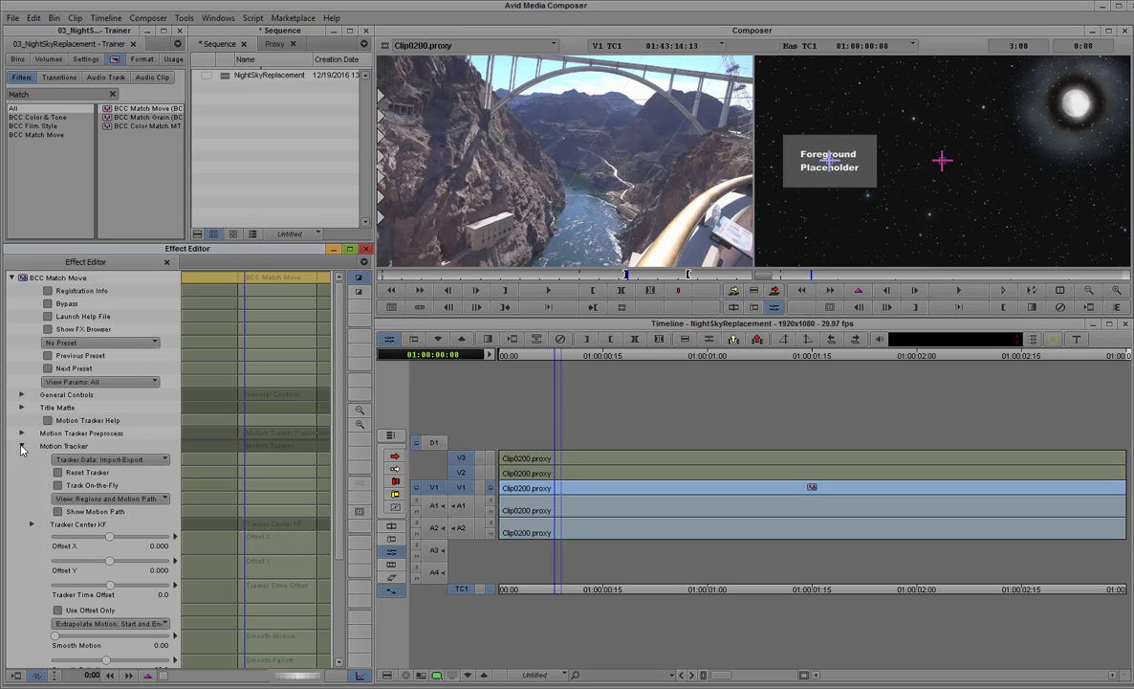
pyautogui.click(138, 459)
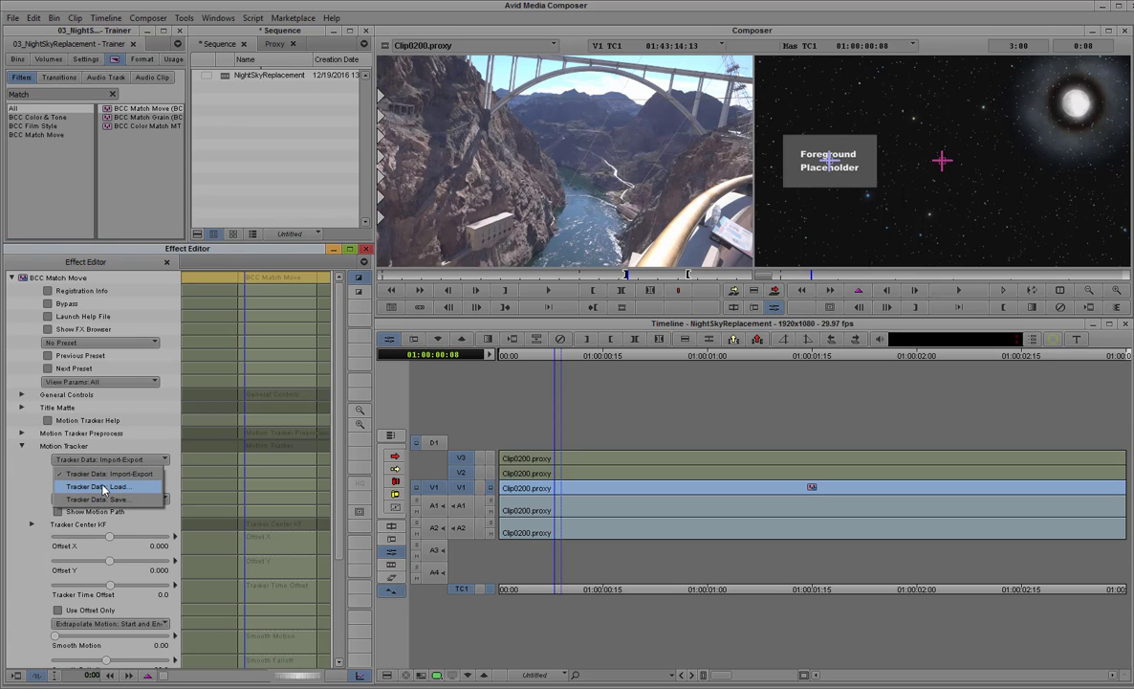
pyautogui.click(102, 487)
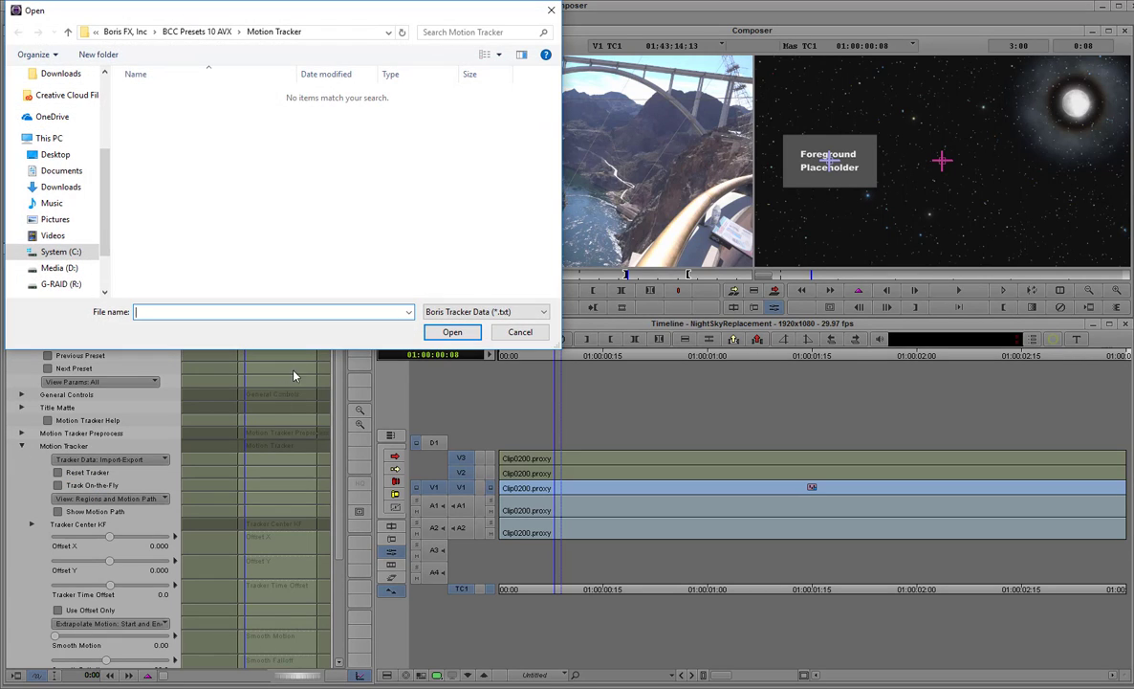
pyautogui.click(59, 171)
pyautogui.scroll(-1, 516, 153)
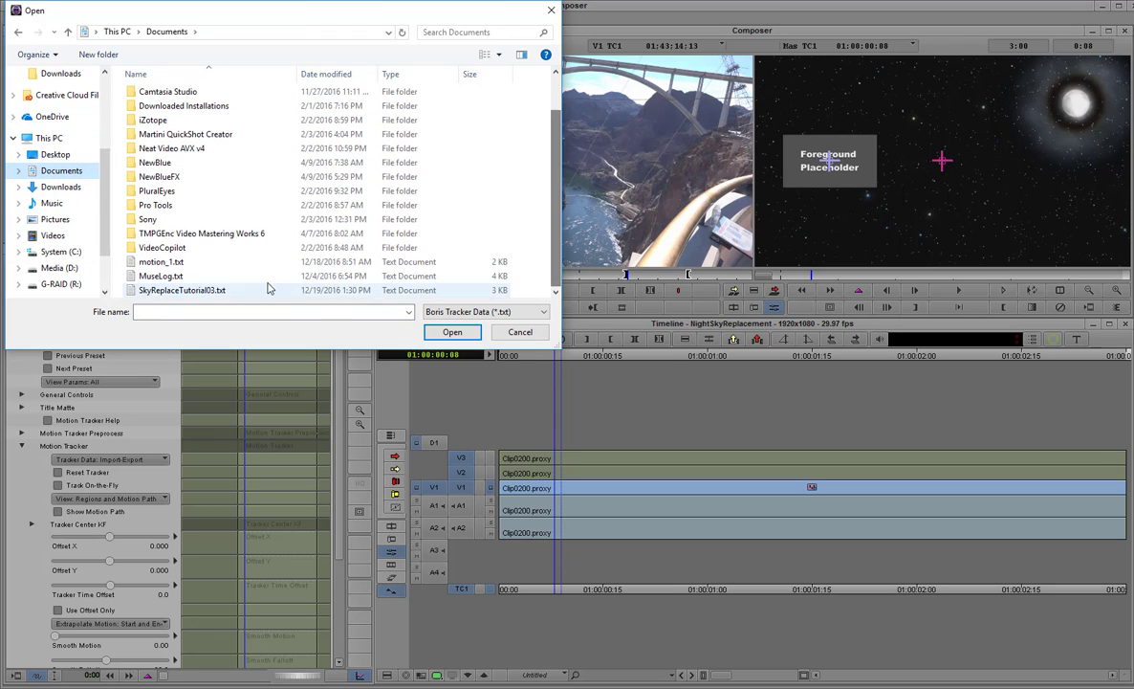
pyautogui.click(188, 291)
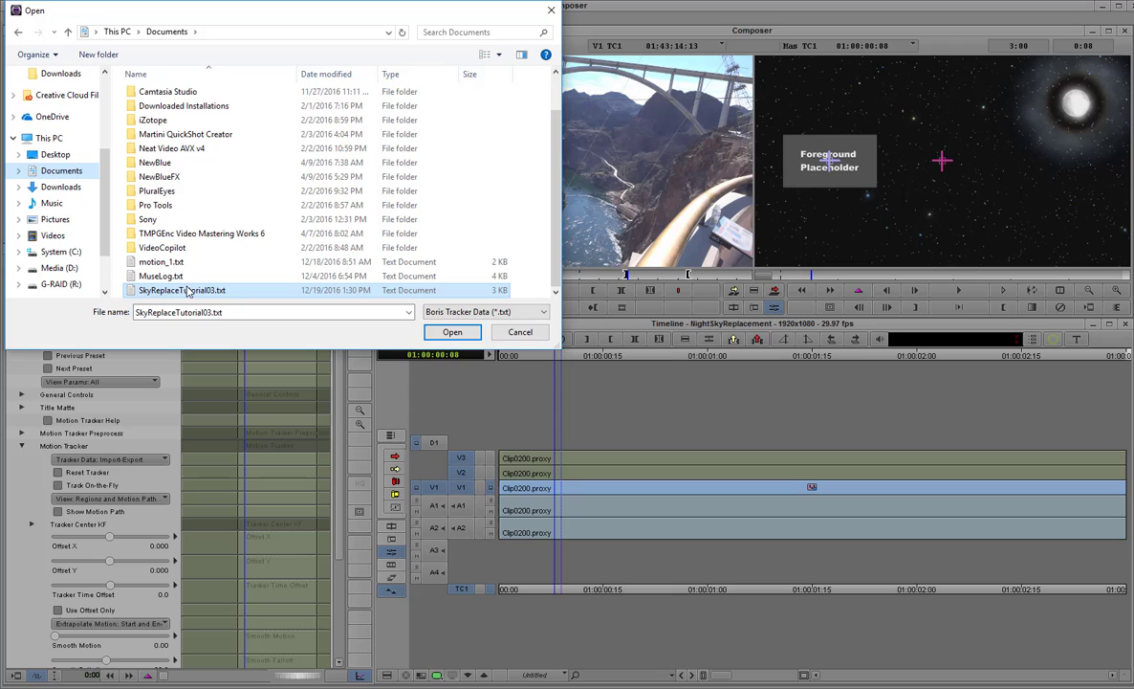
pyautogui.click(453, 332)
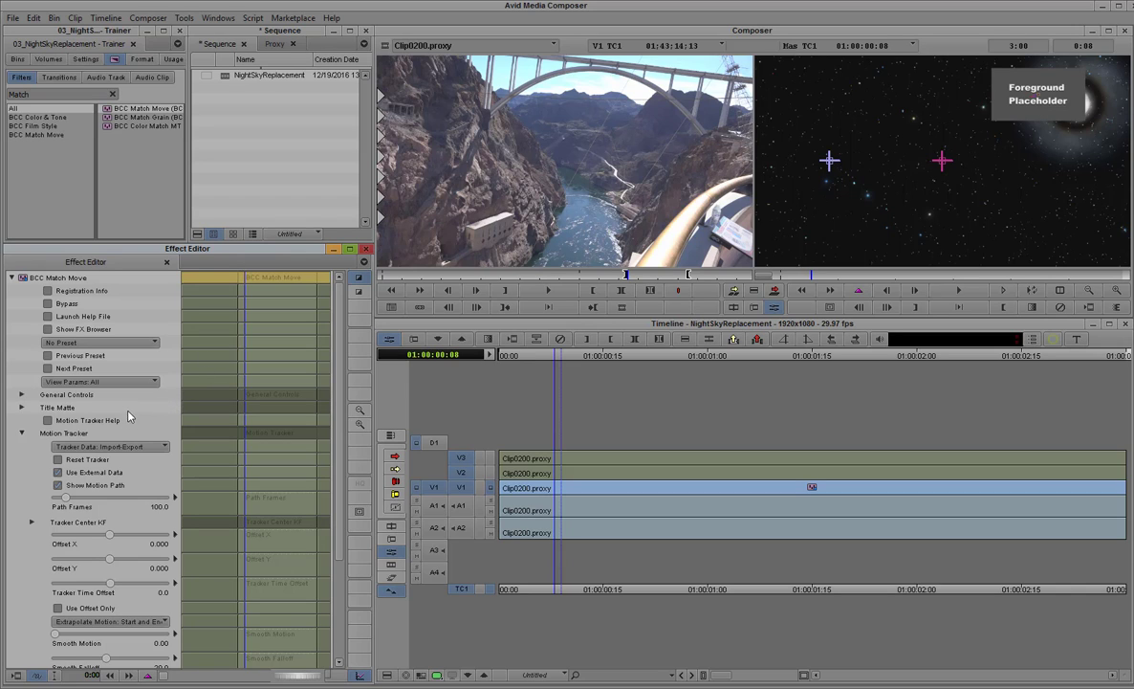
# Set tracker Offset X to -0.250 and Offset Y to 0.313, then hide the motion path
pyautogui.moveTo(340, 469); pyautogui.dragTo(340, 572)
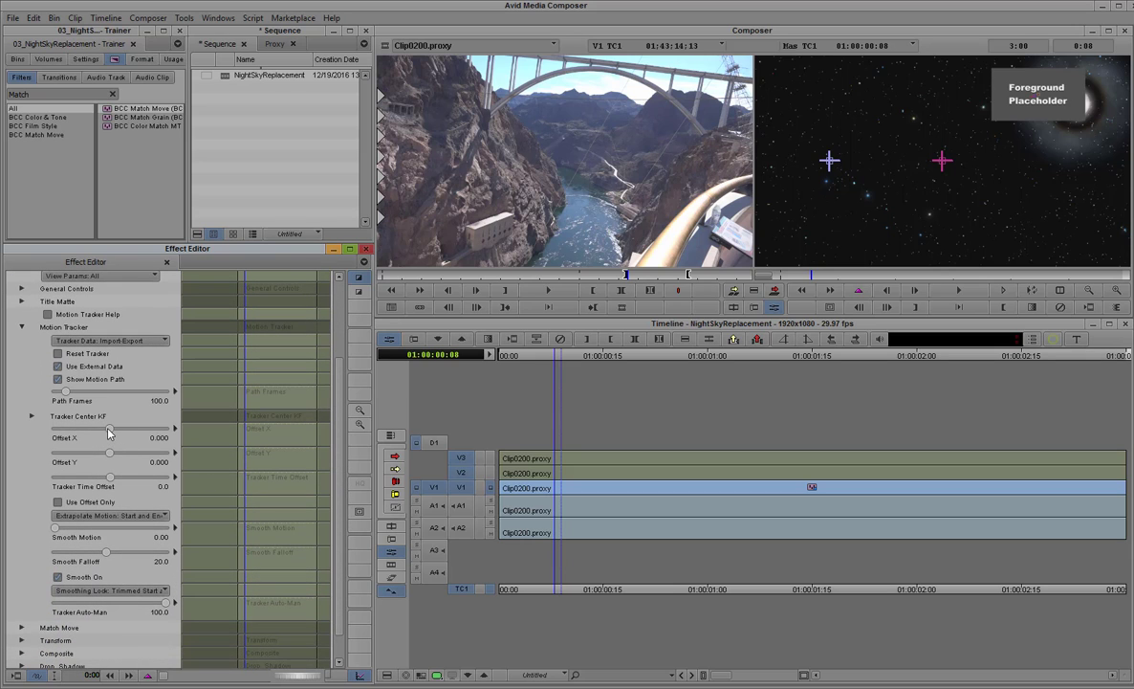
pyautogui.moveTo(109, 432); pyautogui.dragTo(96, 430)
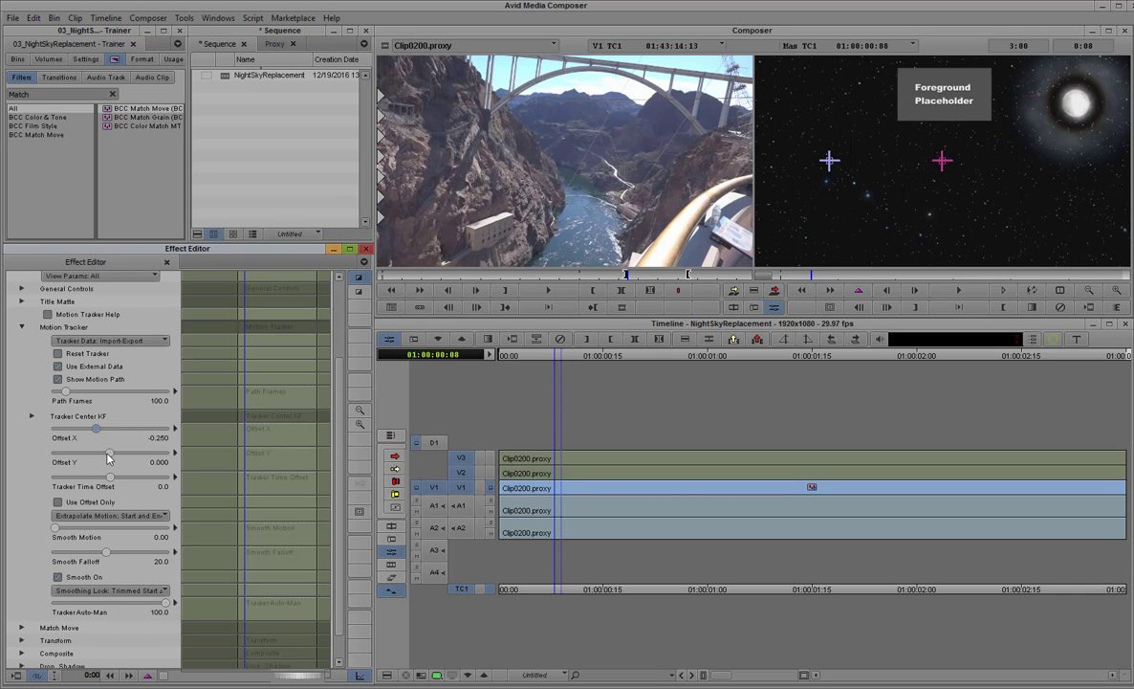
pyautogui.moveTo(111, 459); pyautogui.dragTo(128, 460)
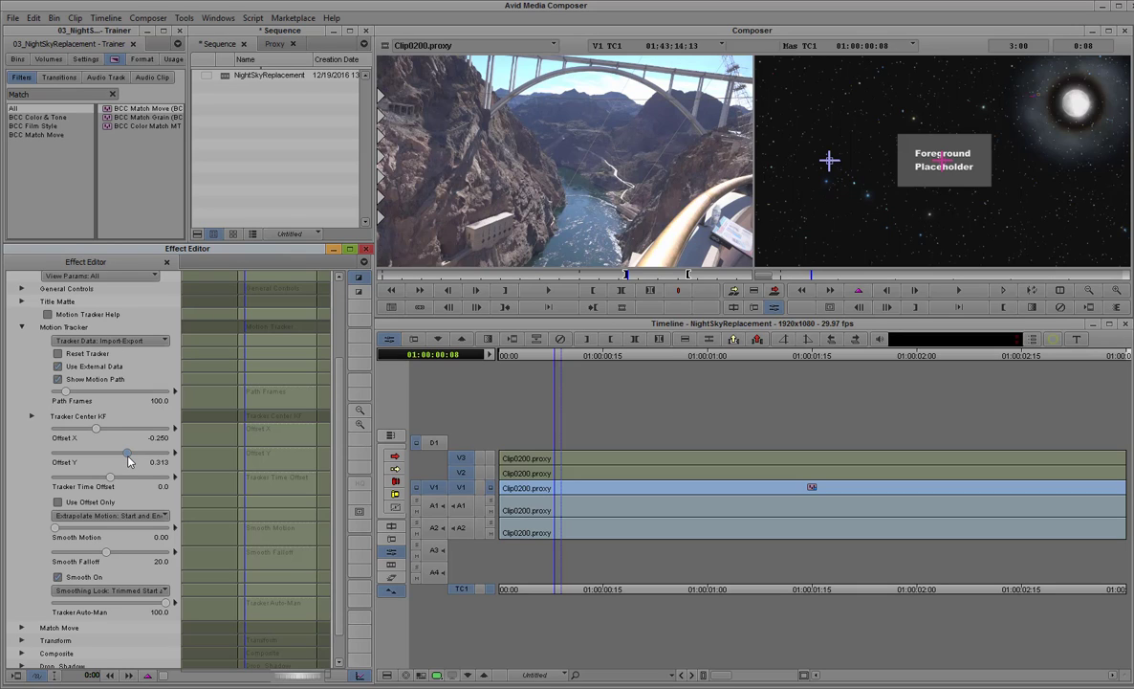
pyautogui.click(56, 379)
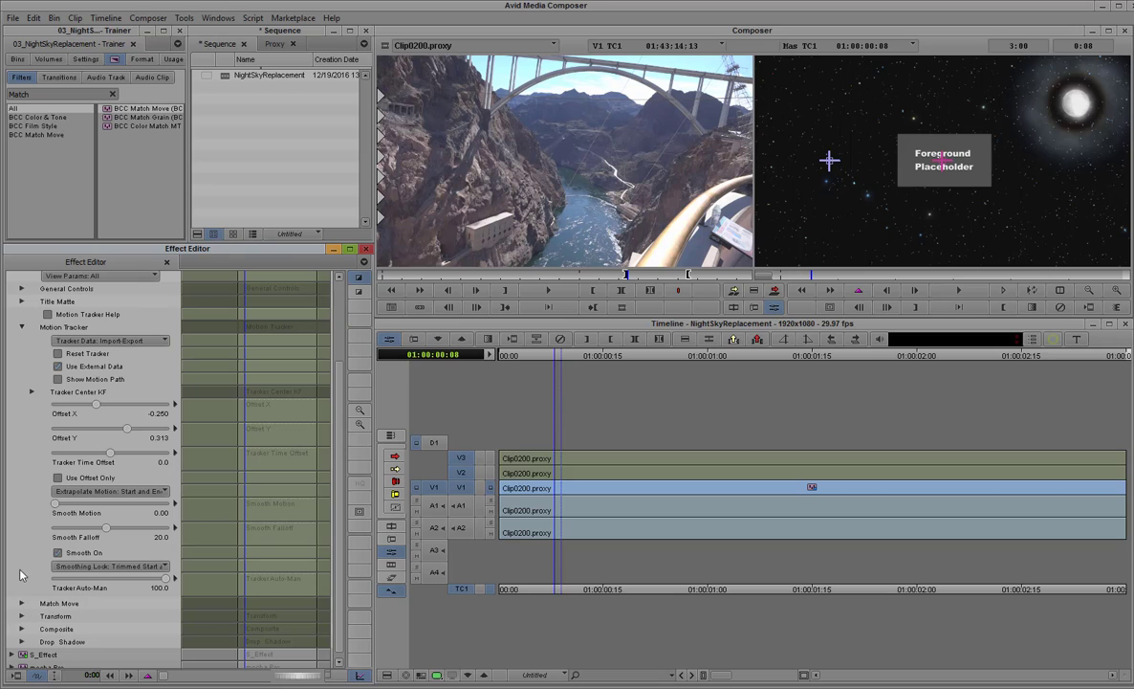
# Set Match Move's MM Foreground to Filter Layer and scrub the record monitor to check
pyautogui.click(22, 328)
pyautogui.click(22, 341)
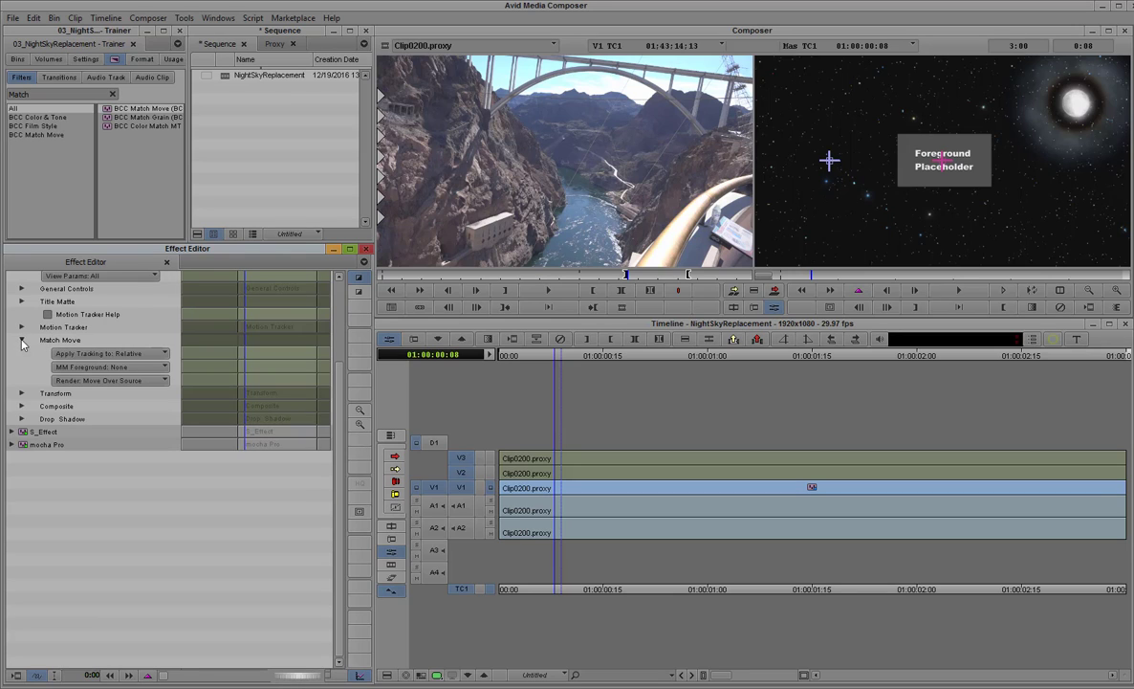
pyautogui.click(128, 369)
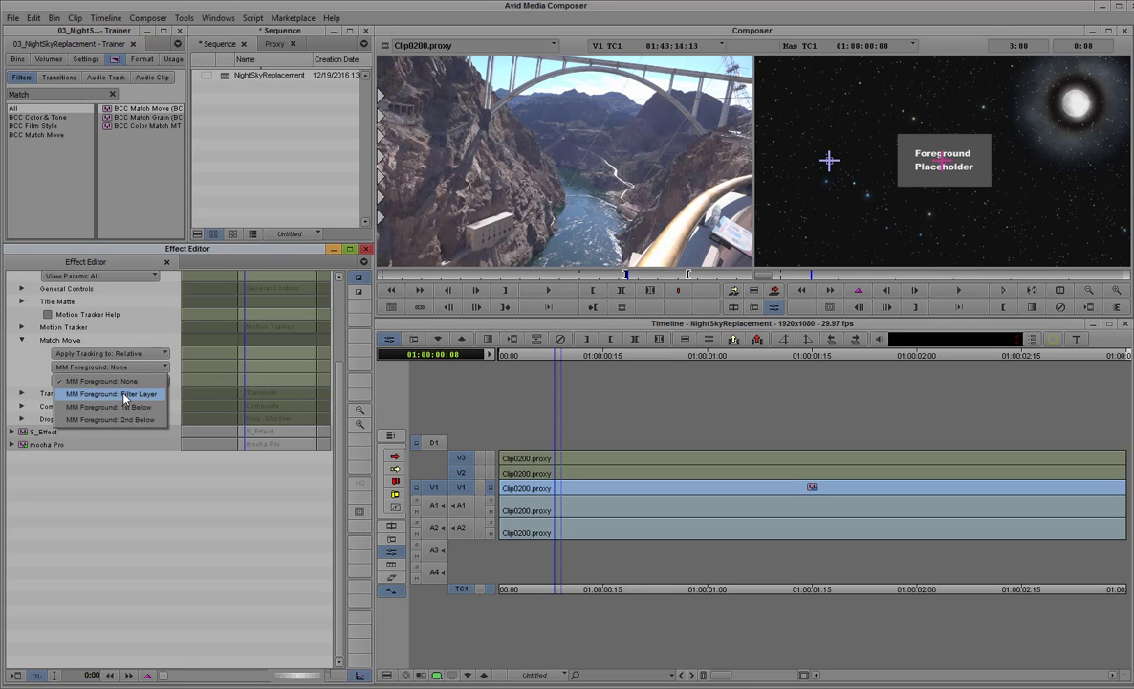
pyautogui.click(123, 394)
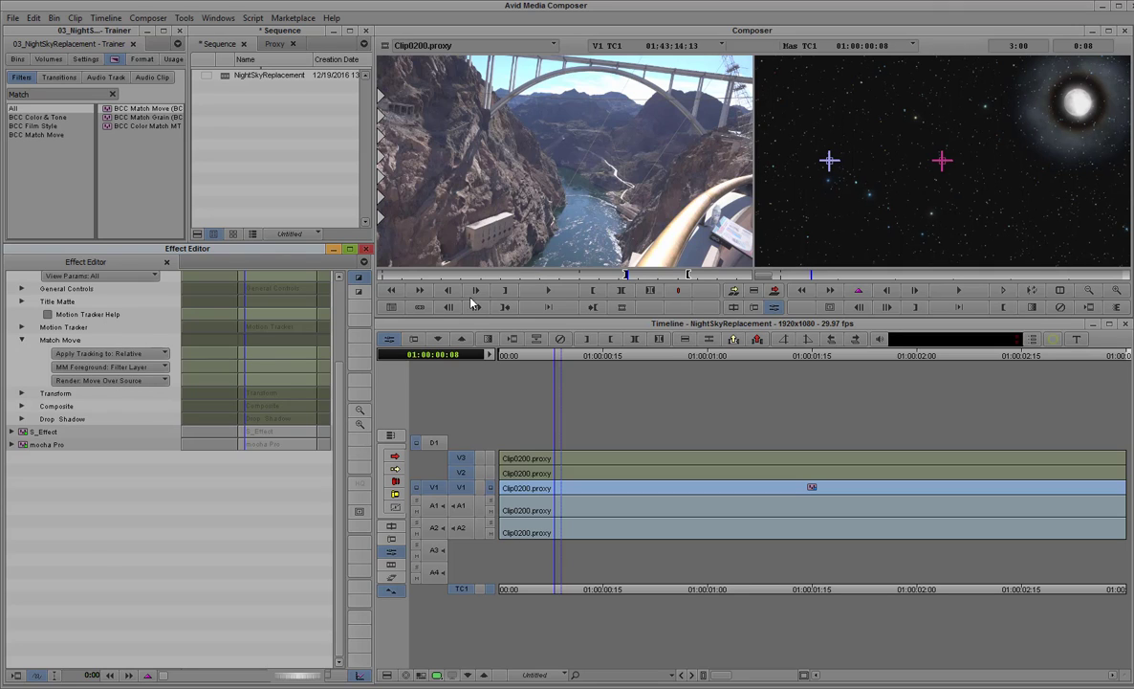
pyautogui.click(812, 279)
pyautogui.moveTo(812, 279); pyautogui.dragTo(773, 286)
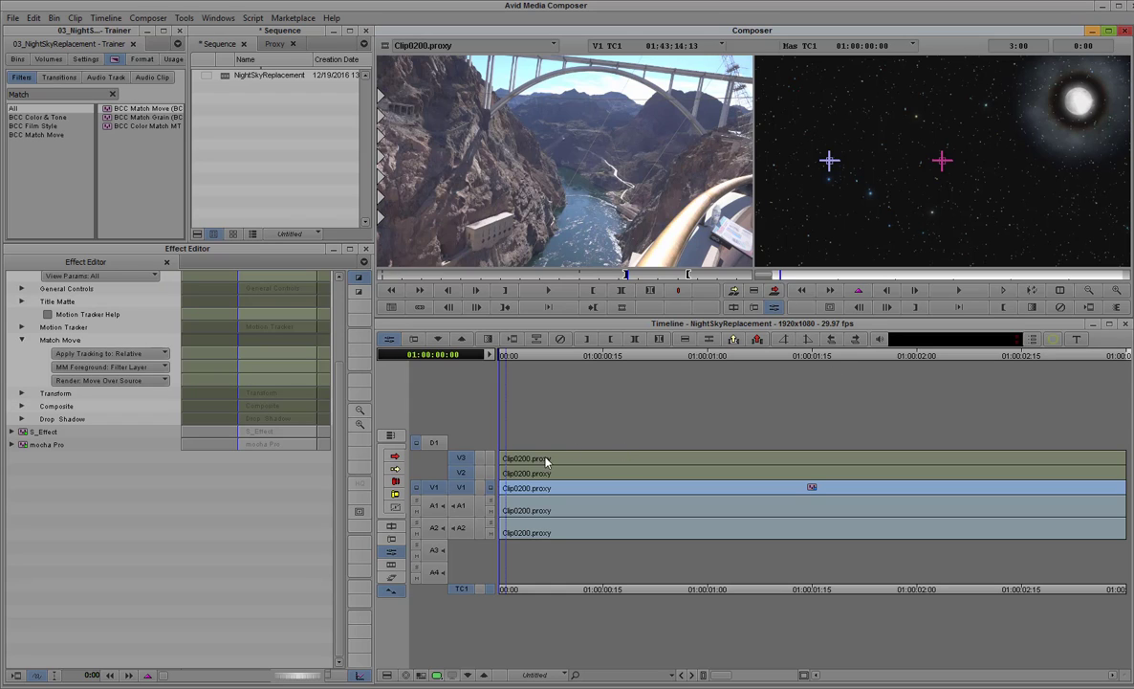
# Monitor V2, select the bridge clip, and apply Paint Effect found by searching 'Paint E'
pyautogui.click(491, 472)
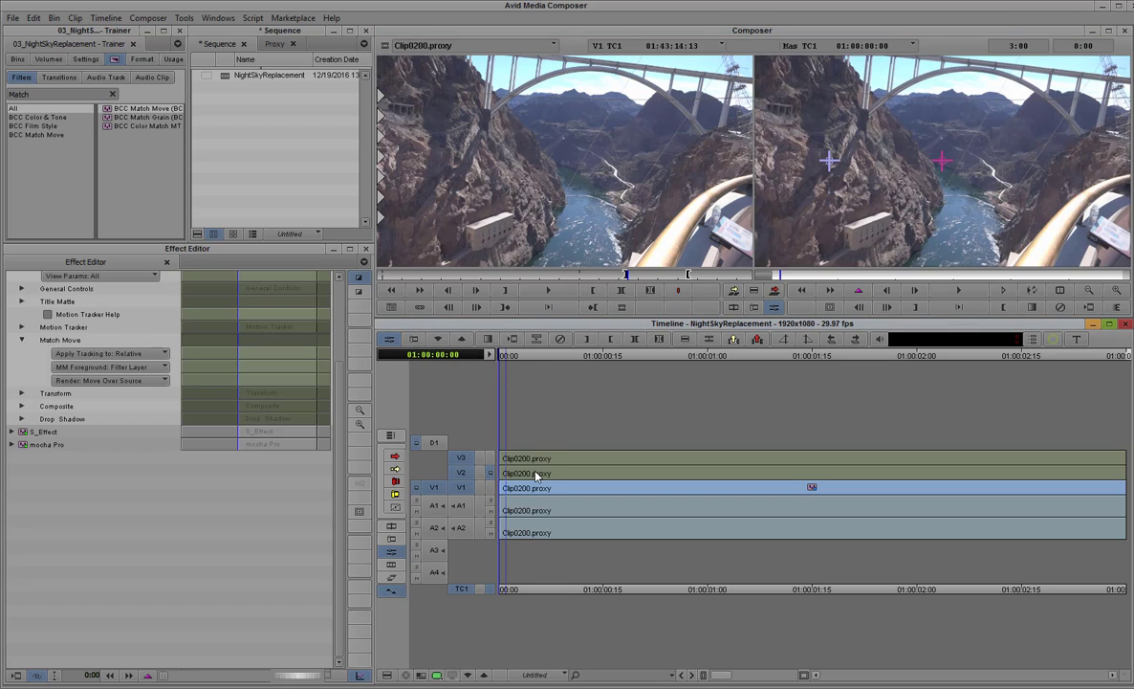
pyautogui.click(535, 475)
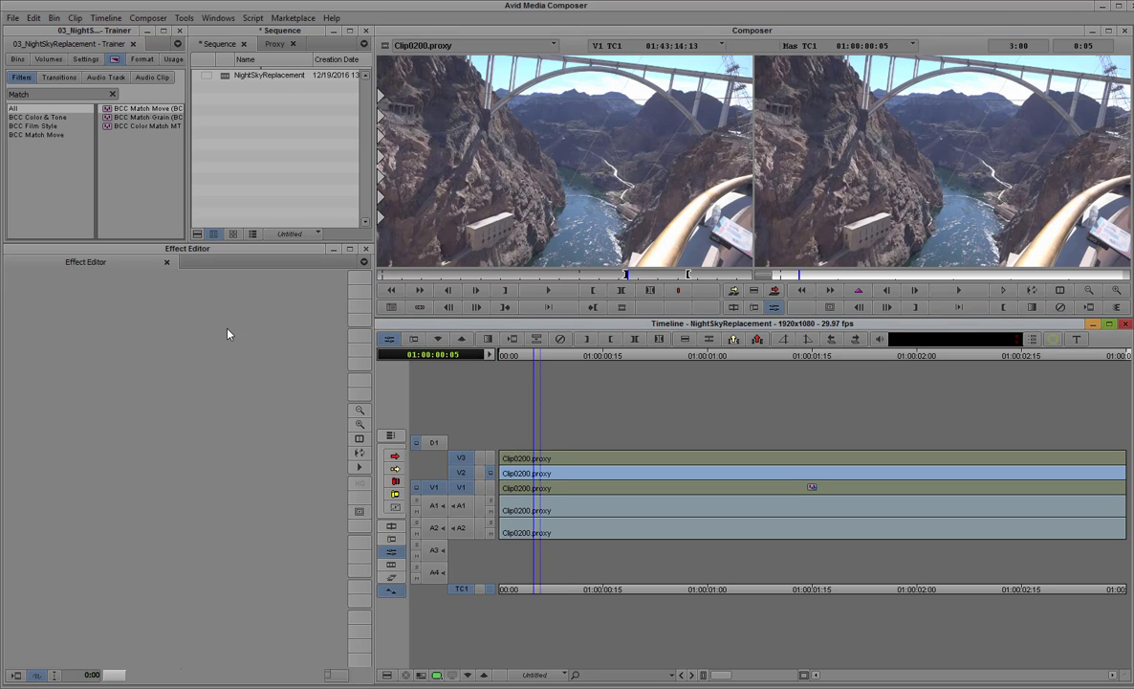
pyautogui.click(98, 93)
pyautogui.click(112, 92)
pyautogui.write('Paint E')
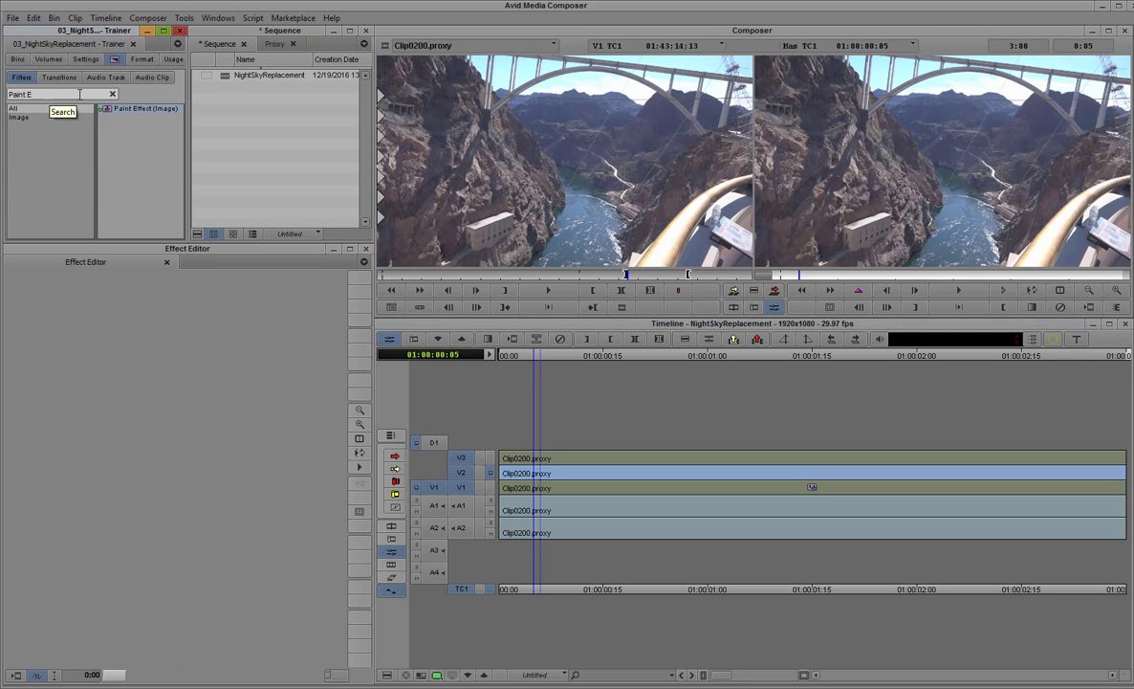
pyautogui.moveTo(100, 108)
pyautogui.mouseDown()
pyautogui.moveTo(309, 352)
pyautogui.moveTo(532, 476)
pyautogui.mouseUp()
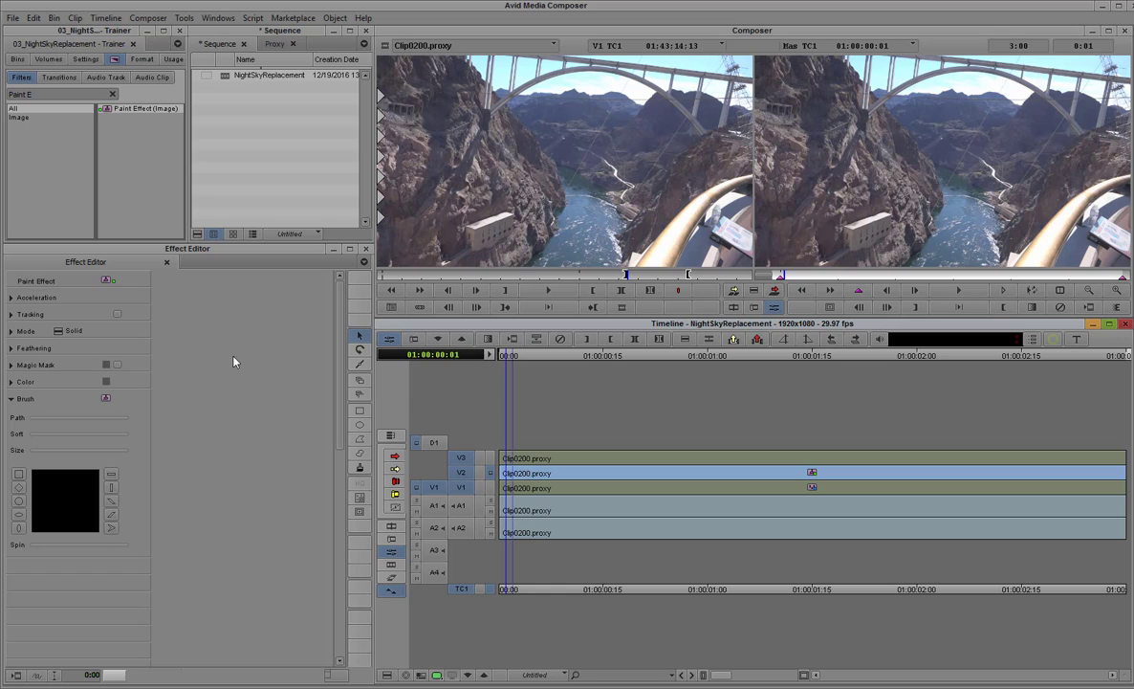
# Reduce the monitor to 75% and draw a closed Poly shape over the sky above the bridge
pyautogui.click(1088, 292)
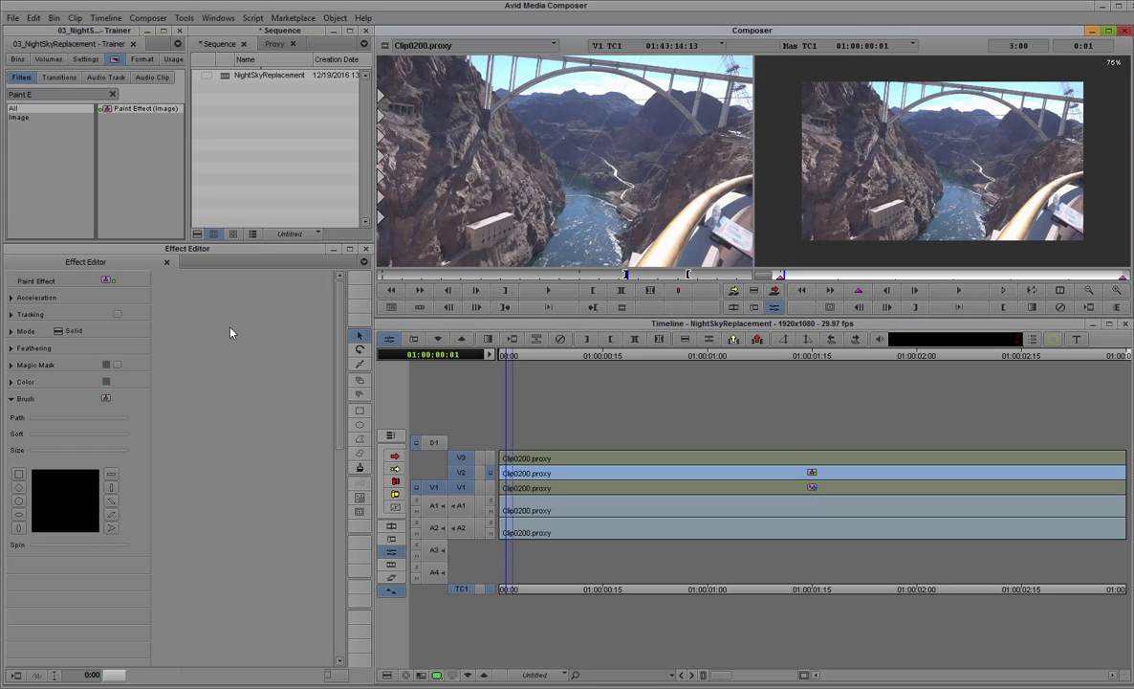
pyautogui.click(359, 441)
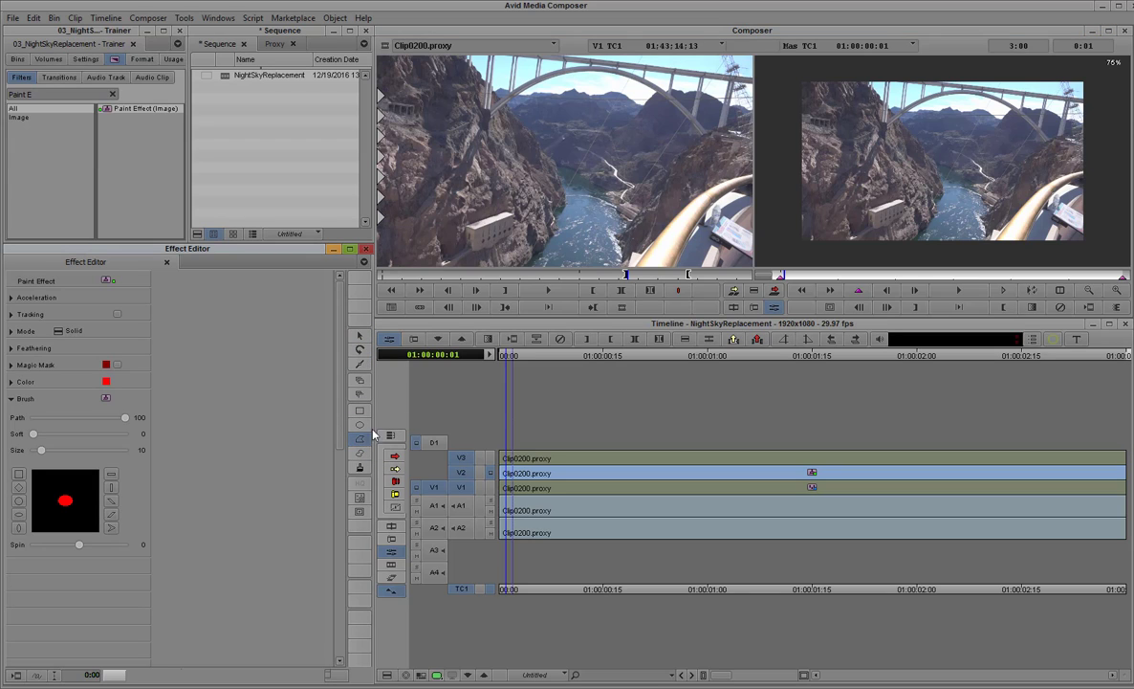
pyautogui.click(863, 73)
pyautogui.click(863, 89)
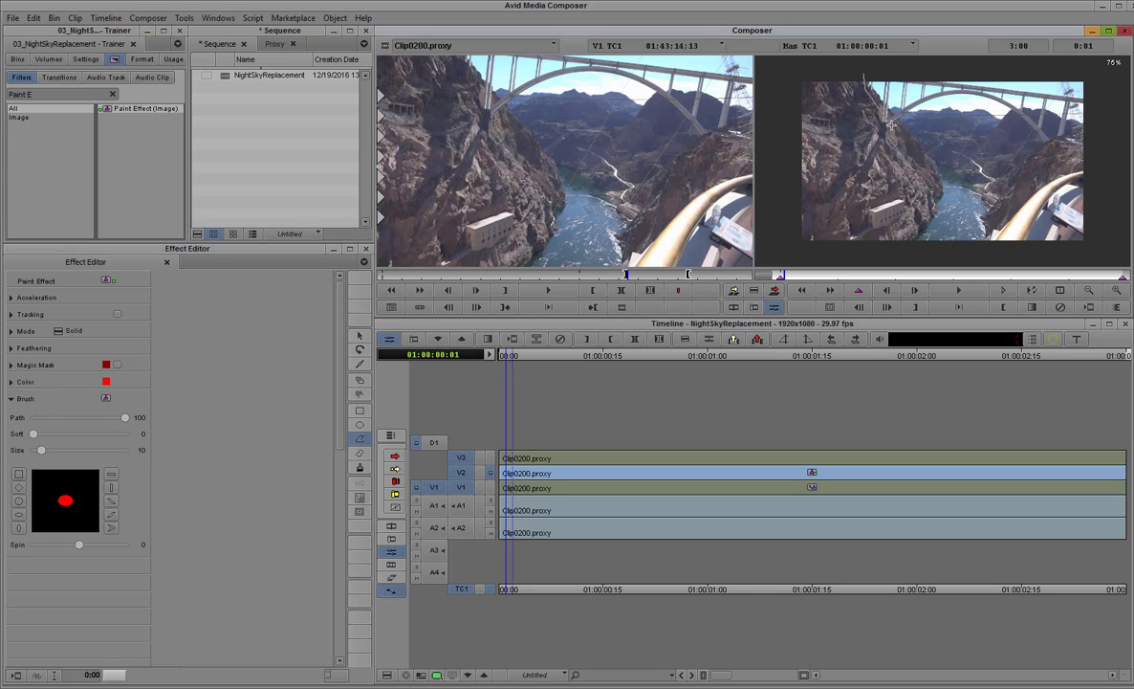
pyautogui.click(894, 126)
pyautogui.click(1012, 122)
pyautogui.click(1033, 108)
pyautogui.click(1056, 118)
pyautogui.click(1091, 129)
pyautogui.click(1090, 73)
pyautogui.click(863, 71)
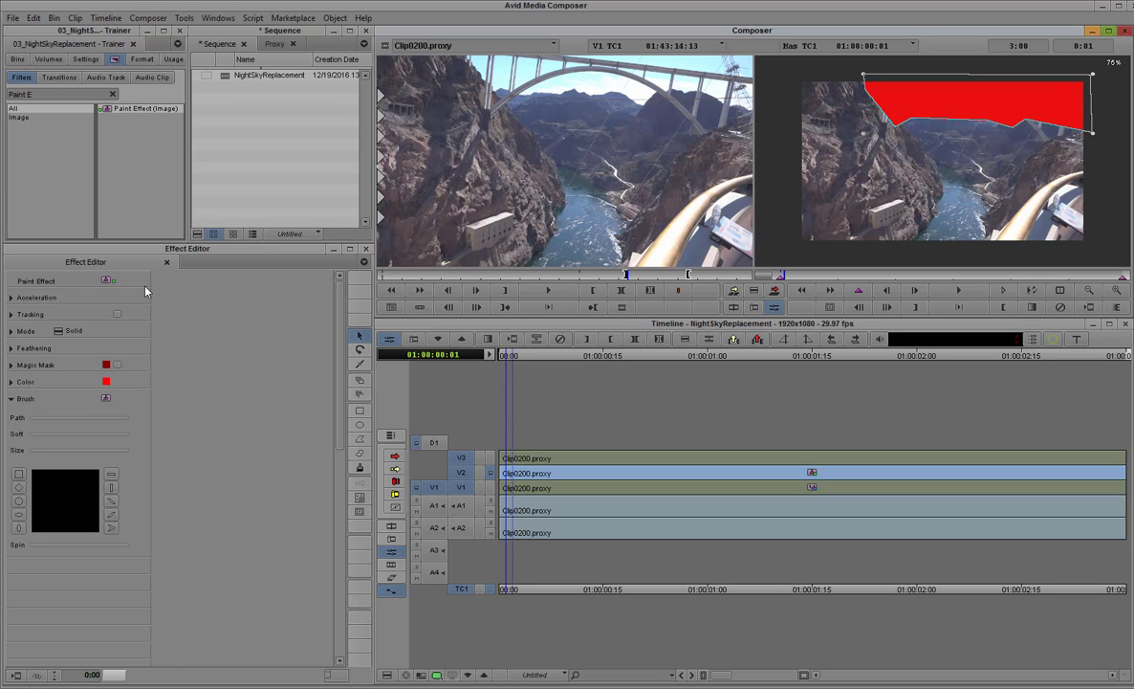
# Enable Magic Mask, sample the light-cyan sky as its key colour, and lower Soft to 2
pyautogui.click(116, 365)
pyautogui.click(106, 364)
pyautogui.moveTo(106, 364); pyautogui.dragTo(899, 84)
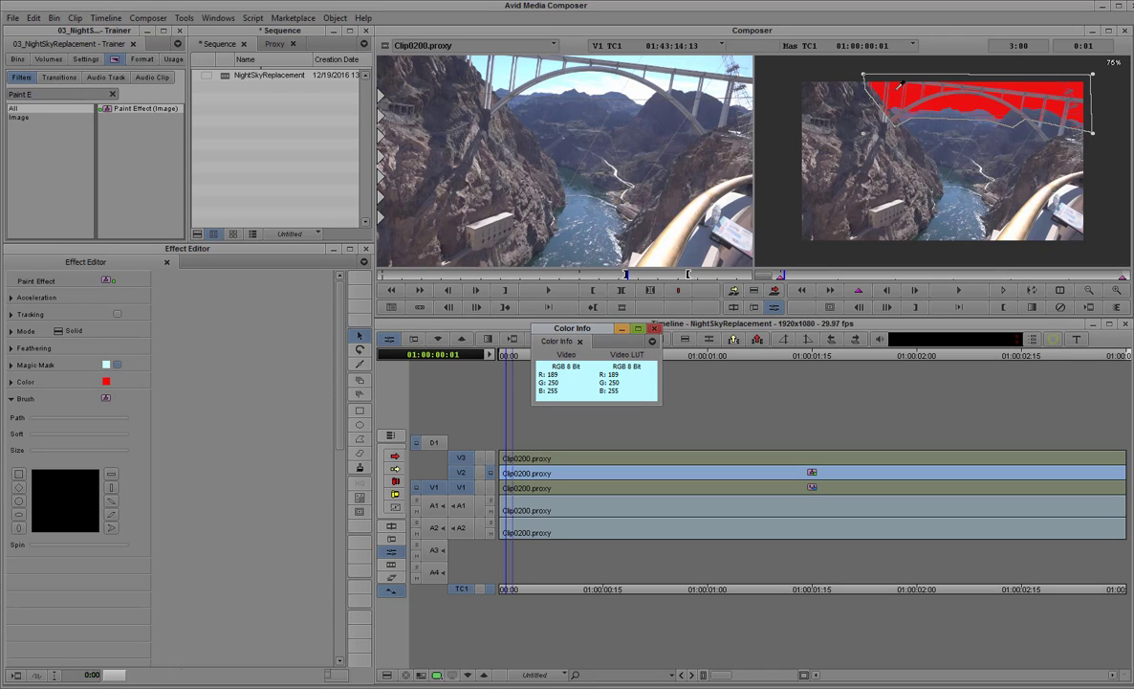
pyautogui.click(11, 364)
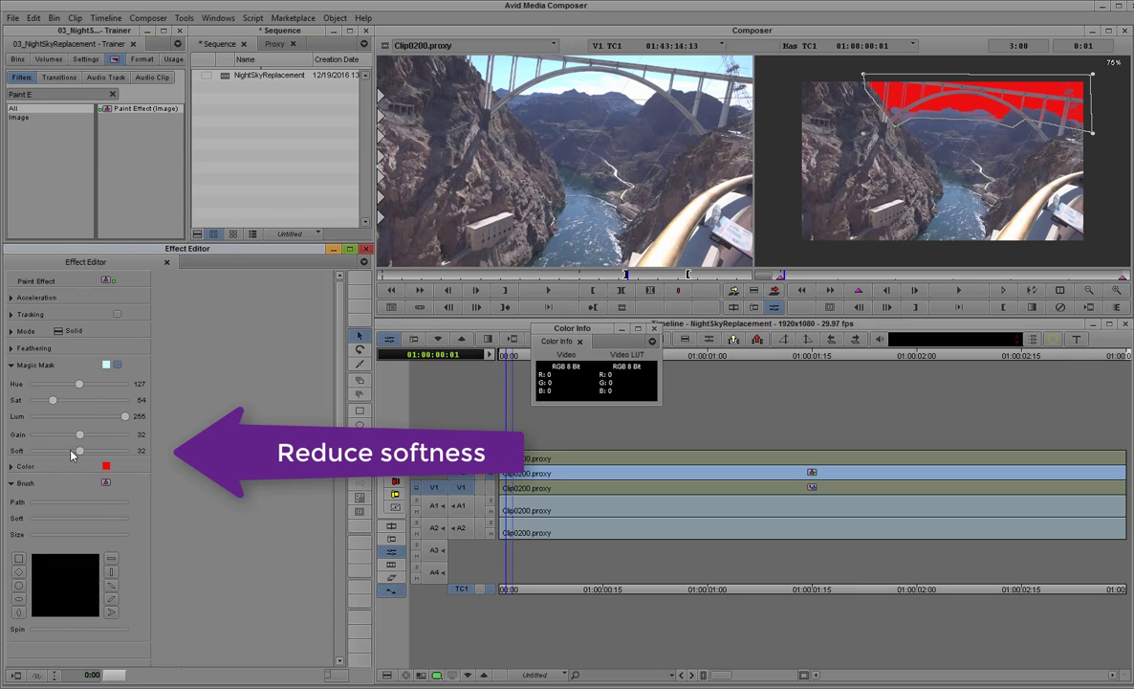
pyautogui.moveTo(82, 453); pyautogui.dragTo(28, 456)
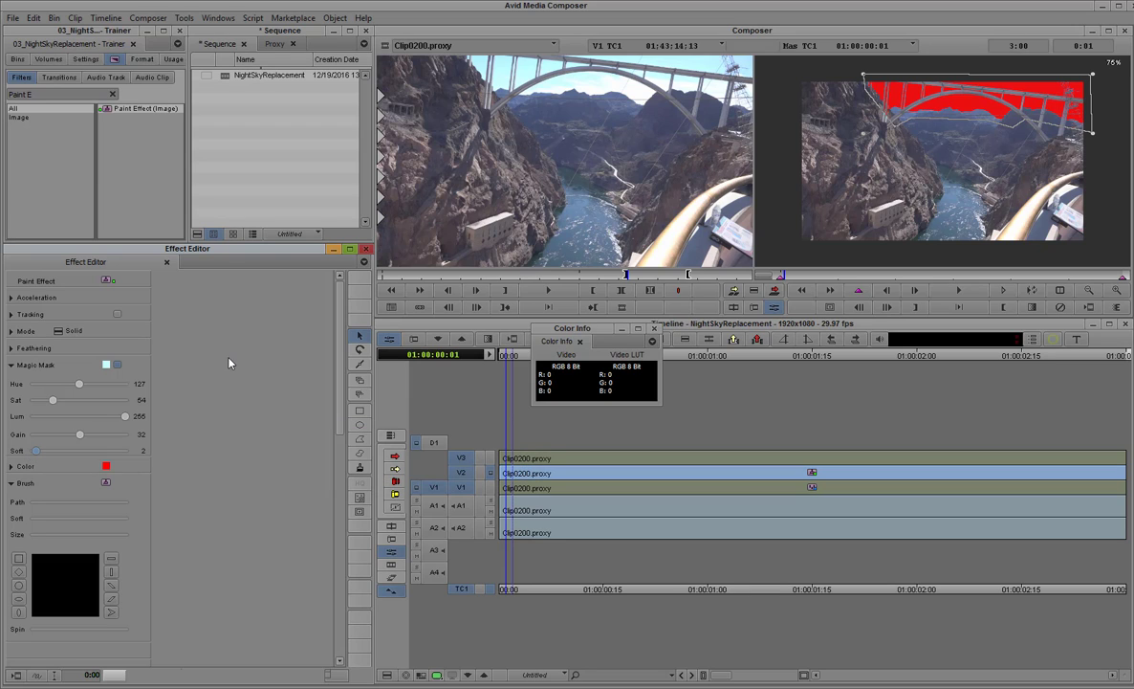
pyautogui.click(12, 366)
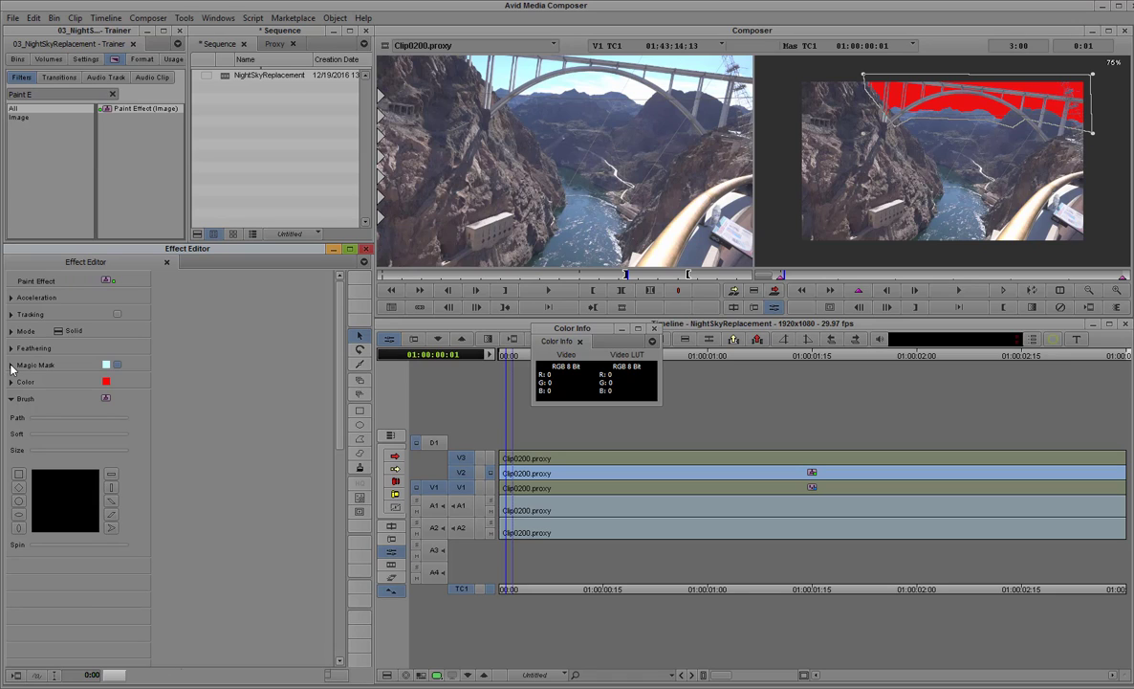
# From the first frame, enable two trackers, place Point A and Point B on the bridge, and track them
pyautogui.press('Home')
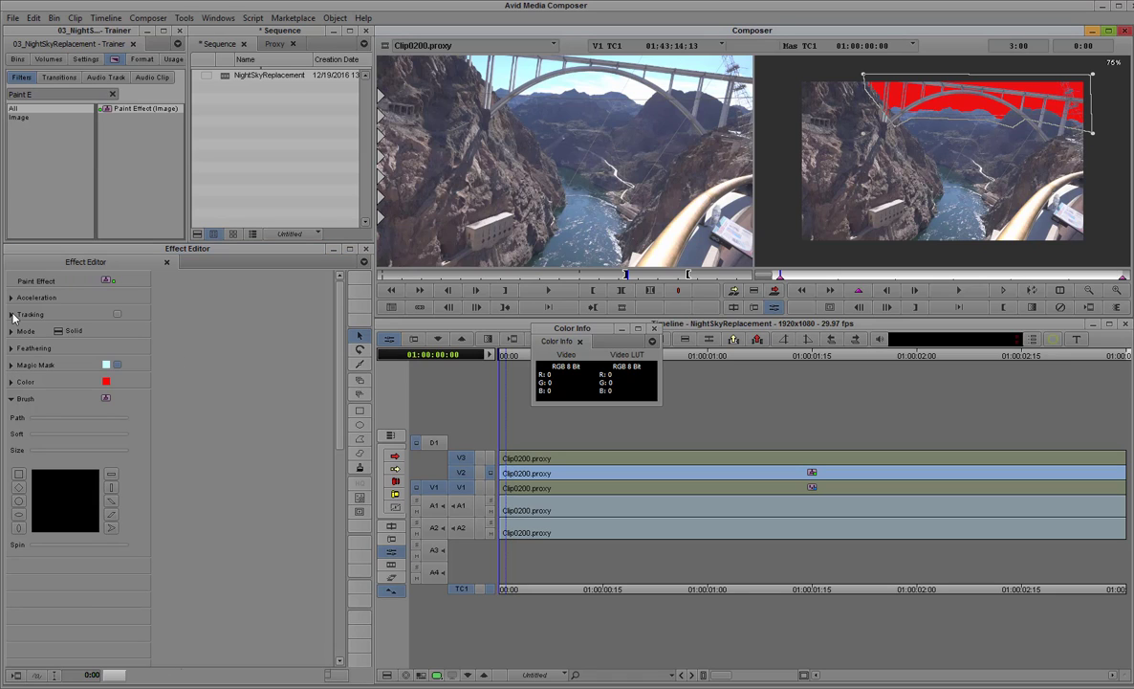
pyautogui.click(11, 315)
pyautogui.click(26, 331)
pyautogui.click(25, 347)
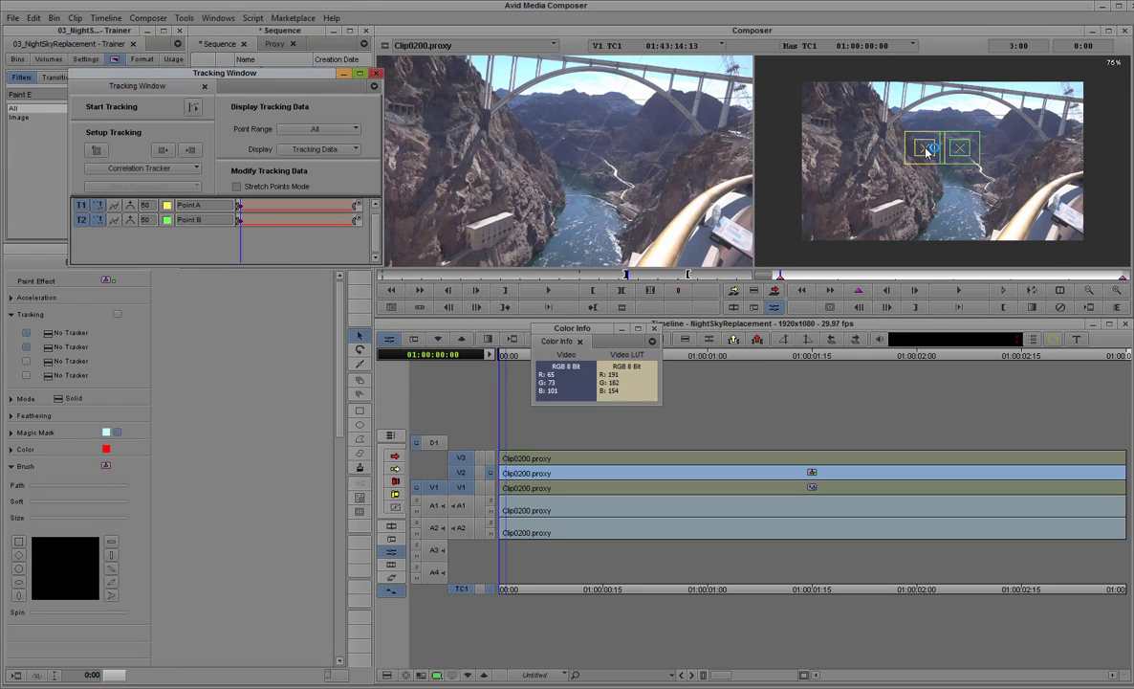
pyautogui.moveTo(923, 146); pyautogui.dragTo(926, 100)
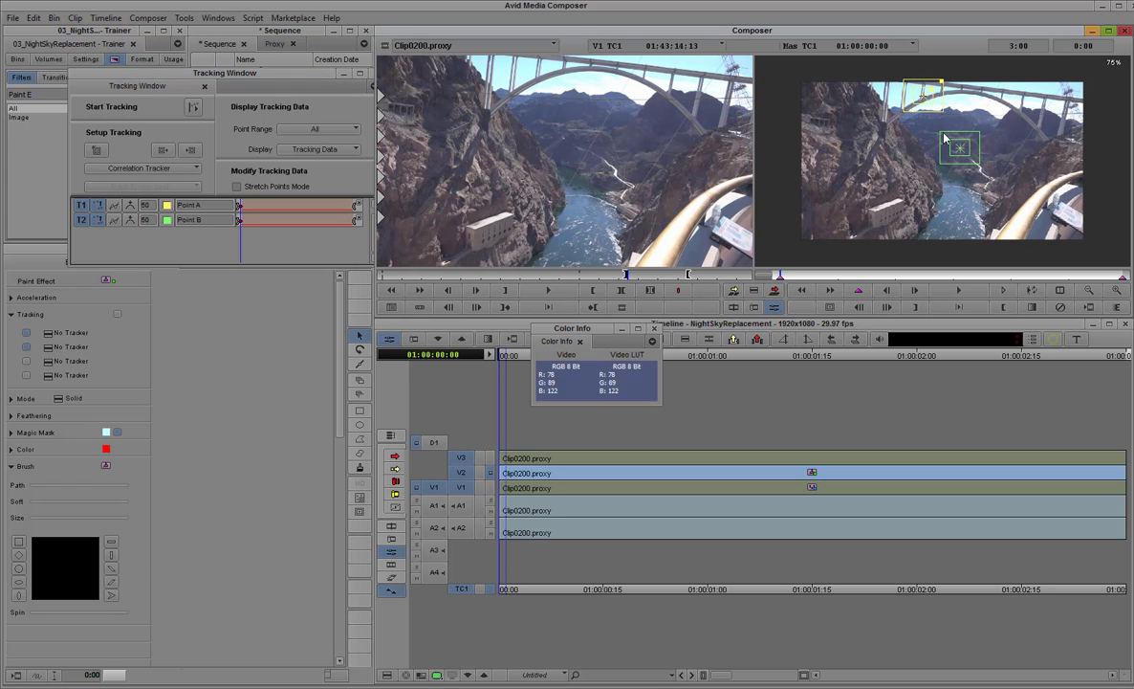
pyautogui.moveTo(960, 149); pyautogui.dragTo(1026, 102)
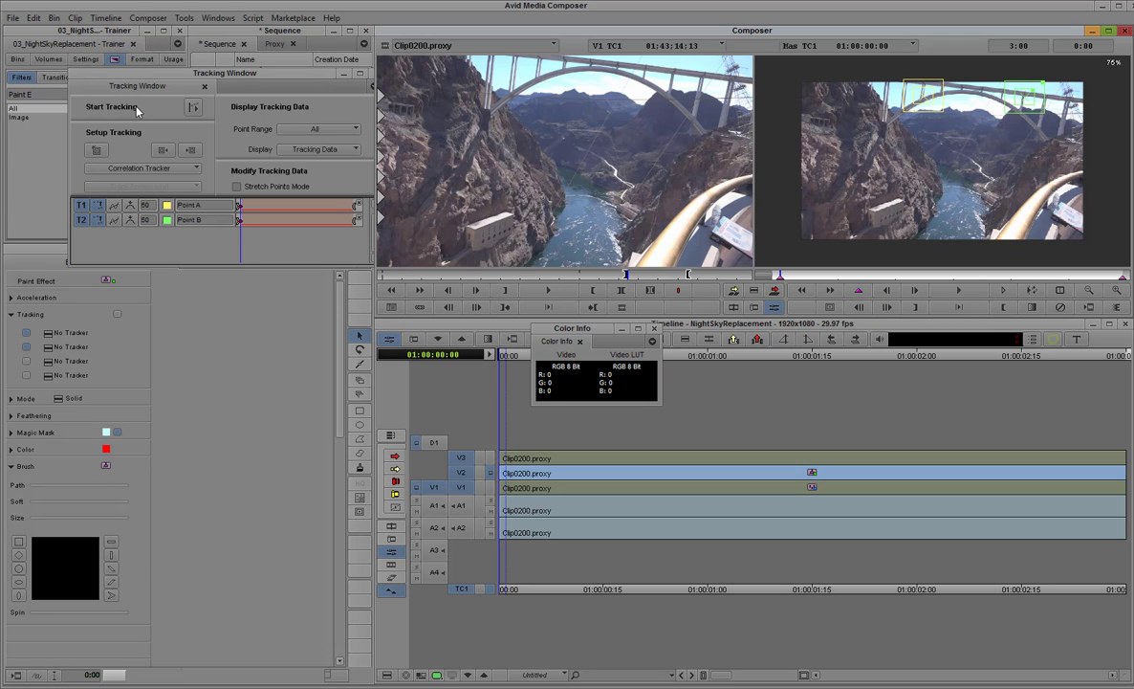
pyautogui.click(194, 108)
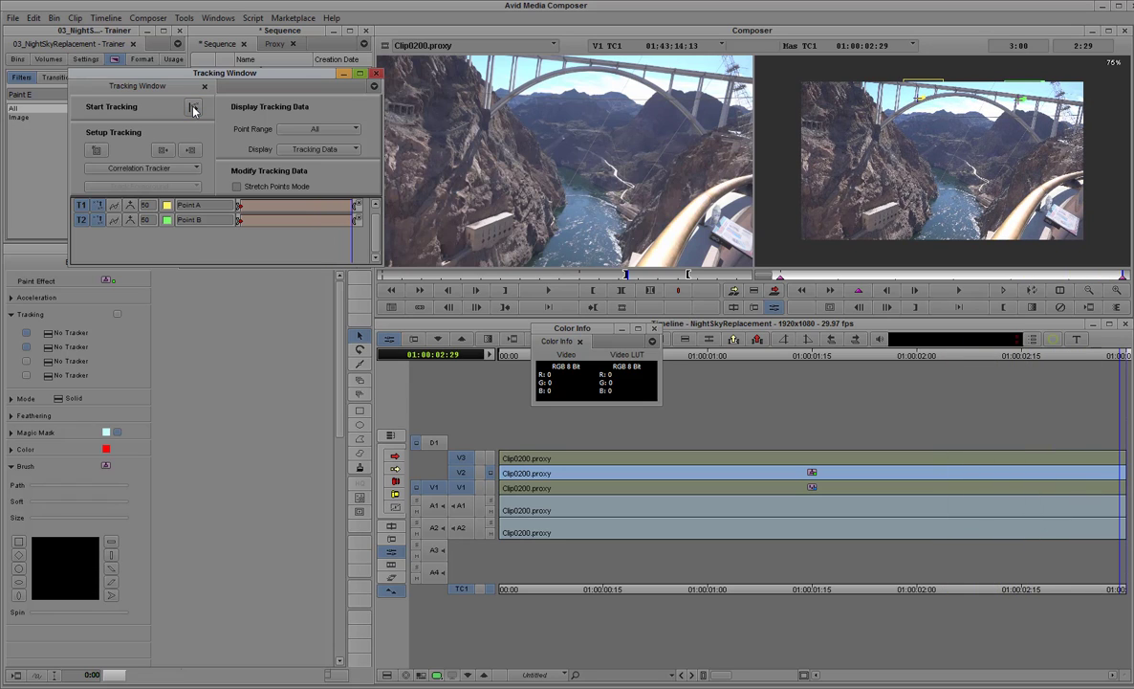
# Close the Tracking Window, nudge the shape's top-right corner, and scrub to confirm it follows the bridge
pyautogui.click(376, 73)
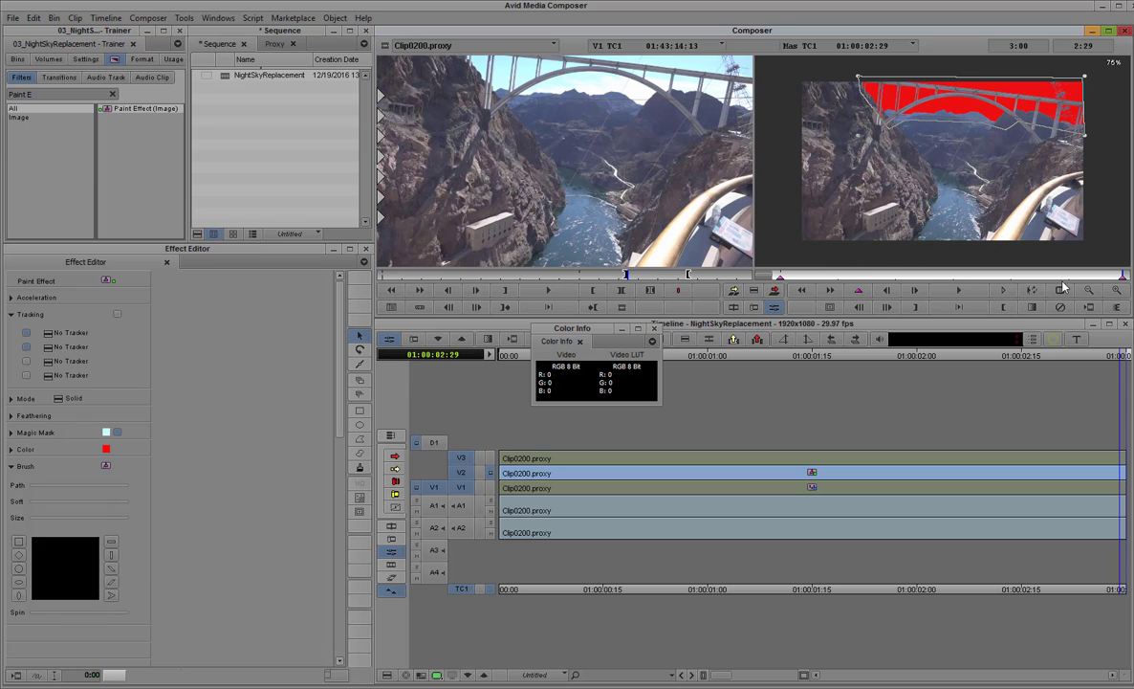
pyautogui.moveTo(1123, 276); pyautogui.dragTo(778, 277)
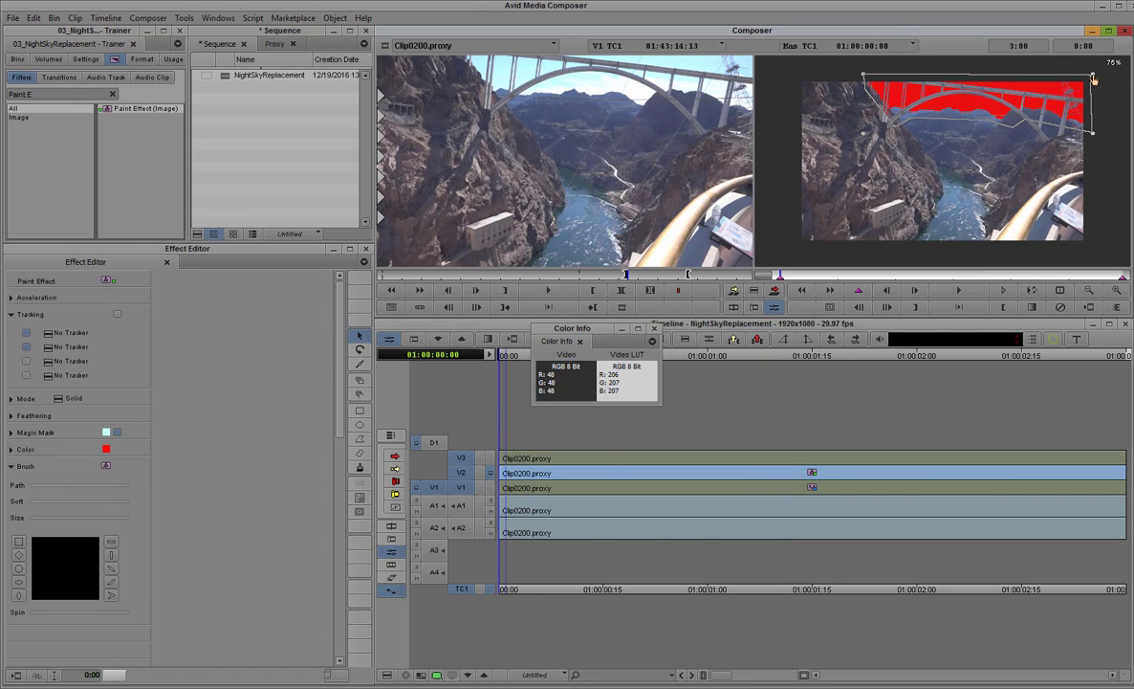
pyautogui.moveTo(1094, 79); pyautogui.dragTo(1097, 81)
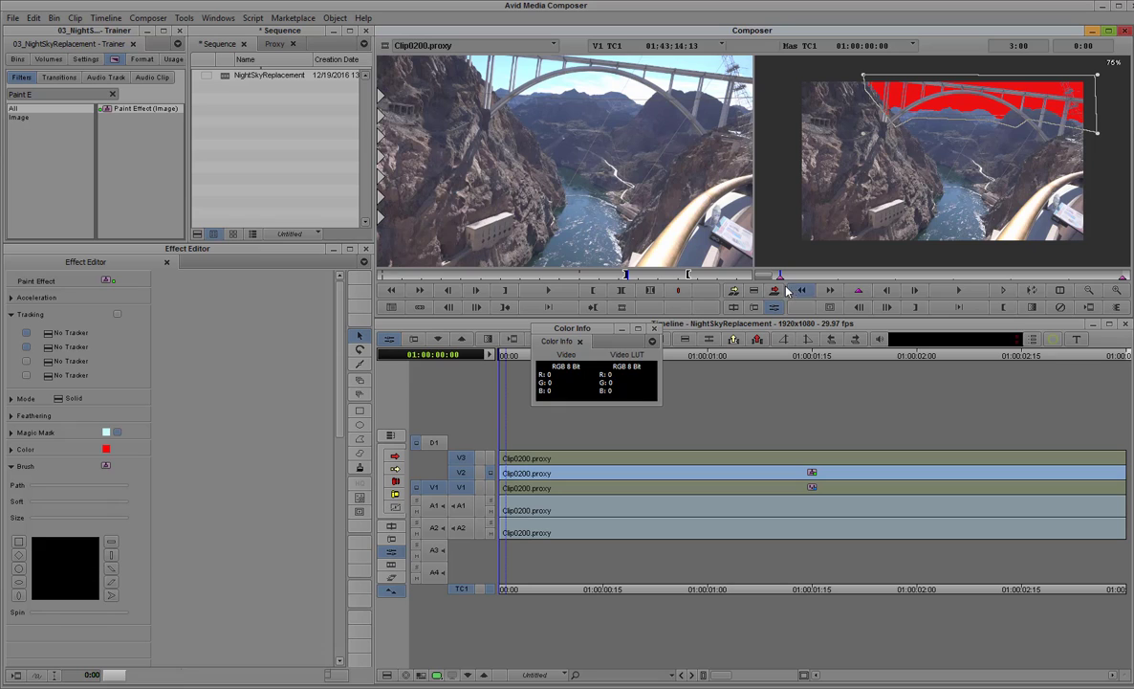
pyautogui.moveTo(780, 276)
pyautogui.mouseDown()
pyautogui.moveTo(1112, 279)
pyautogui.moveTo(1020, 268)
pyautogui.moveTo(951, 283)
pyautogui.moveTo(779, 284)
pyautogui.mouseUp()
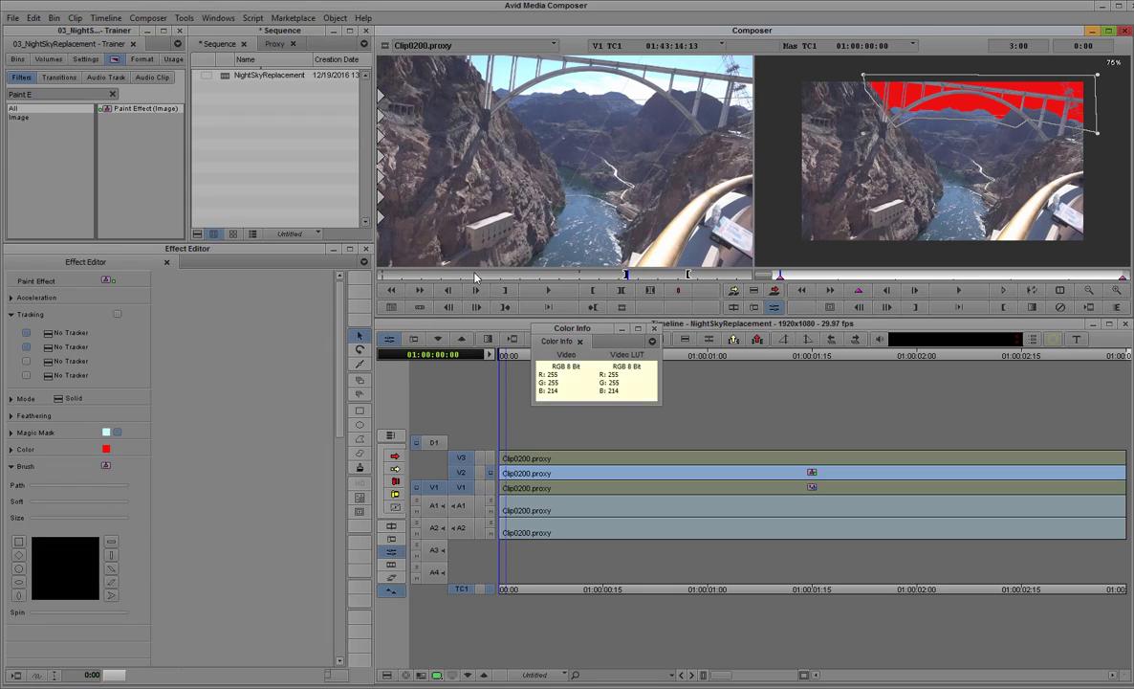
# Change the Paint Effect colour to pure green (#00ff00) and collapse the Tracking section
pyautogui.click(106, 448)
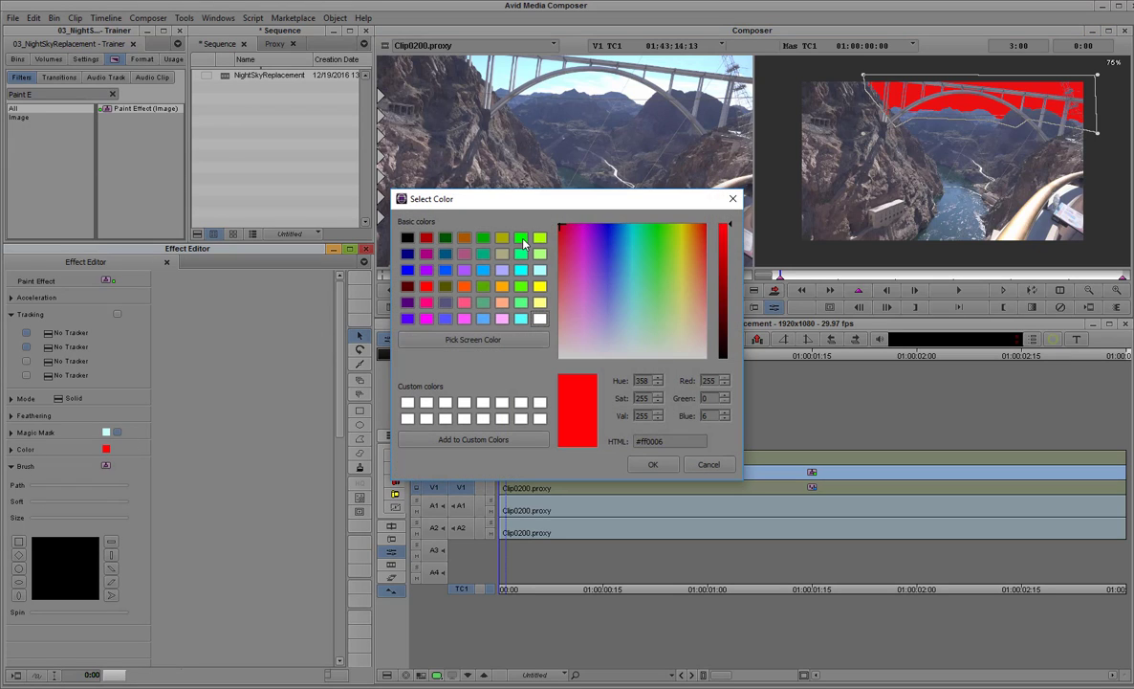
pyautogui.click(522, 240)
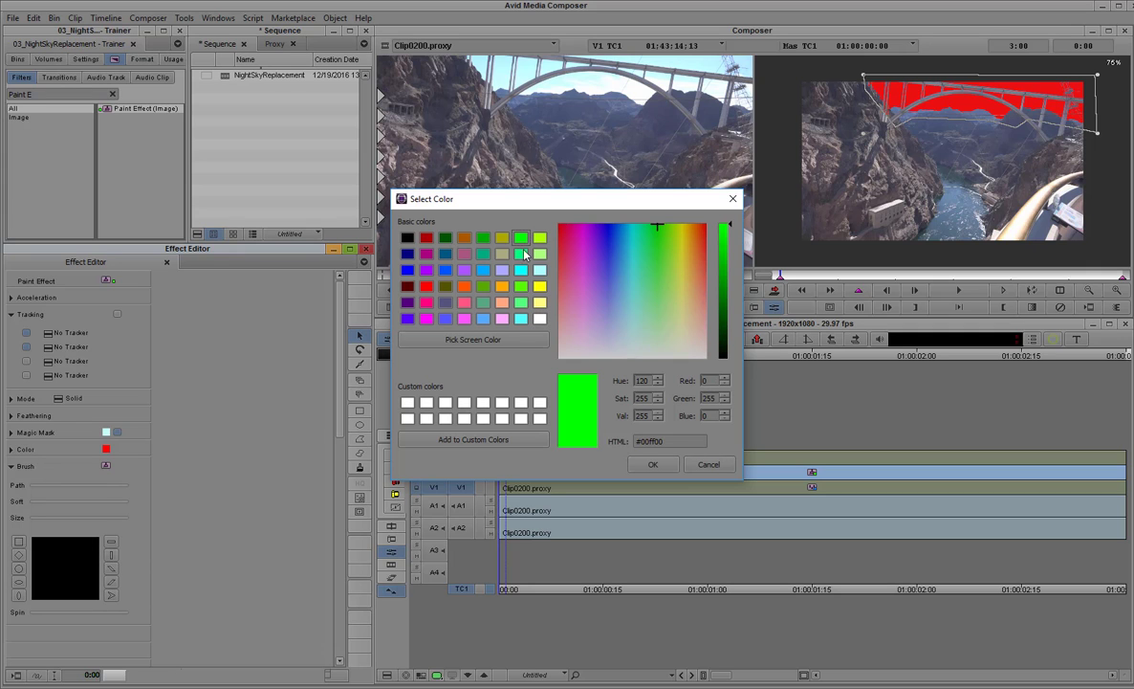
pyautogui.click(653, 465)
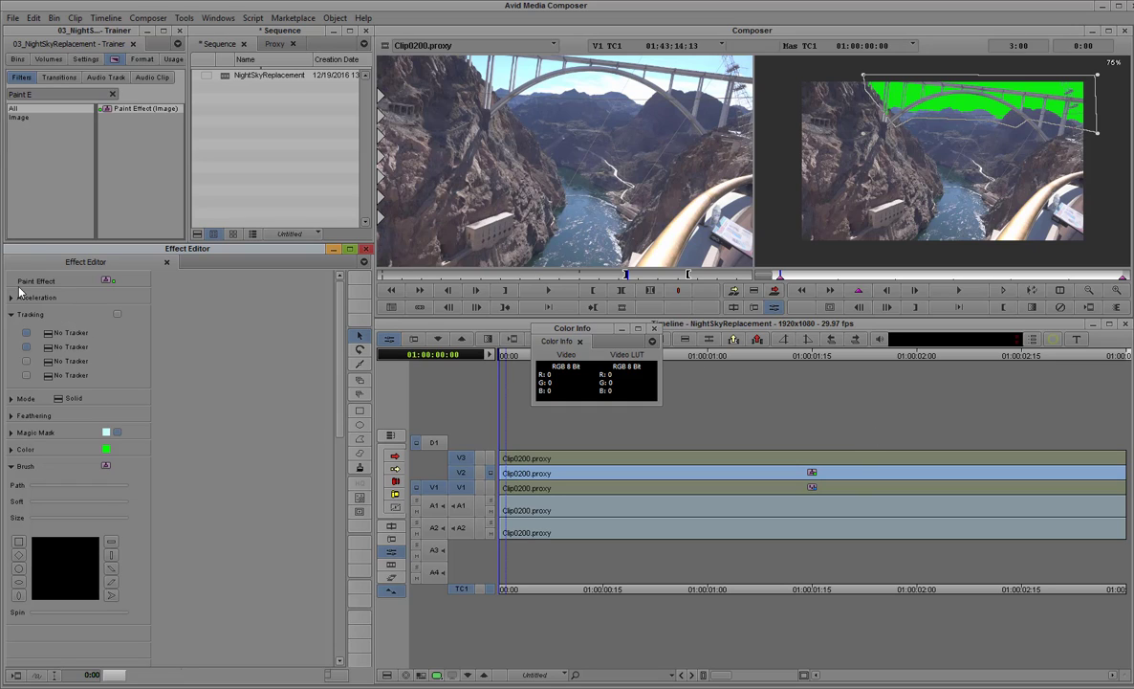
pyautogui.click(12, 315)
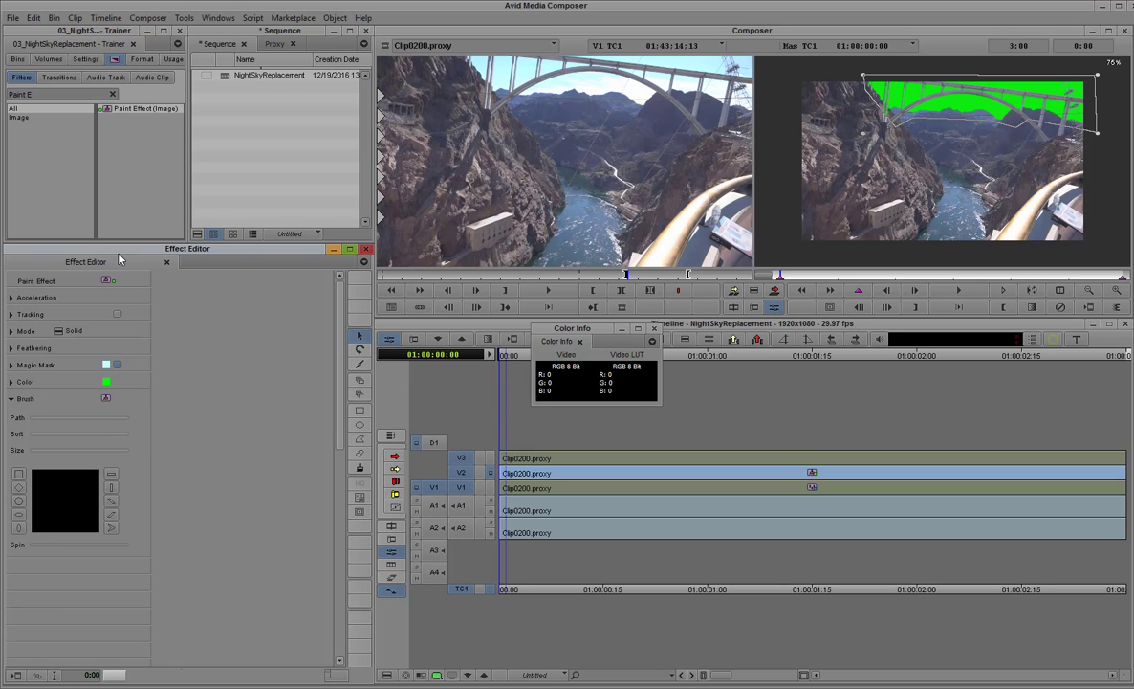
# Search the Effects palette for 'BCC Chroma' and drop BCC Chroma Key Studio onto the V2 clip
pyautogui.click(114, 95)
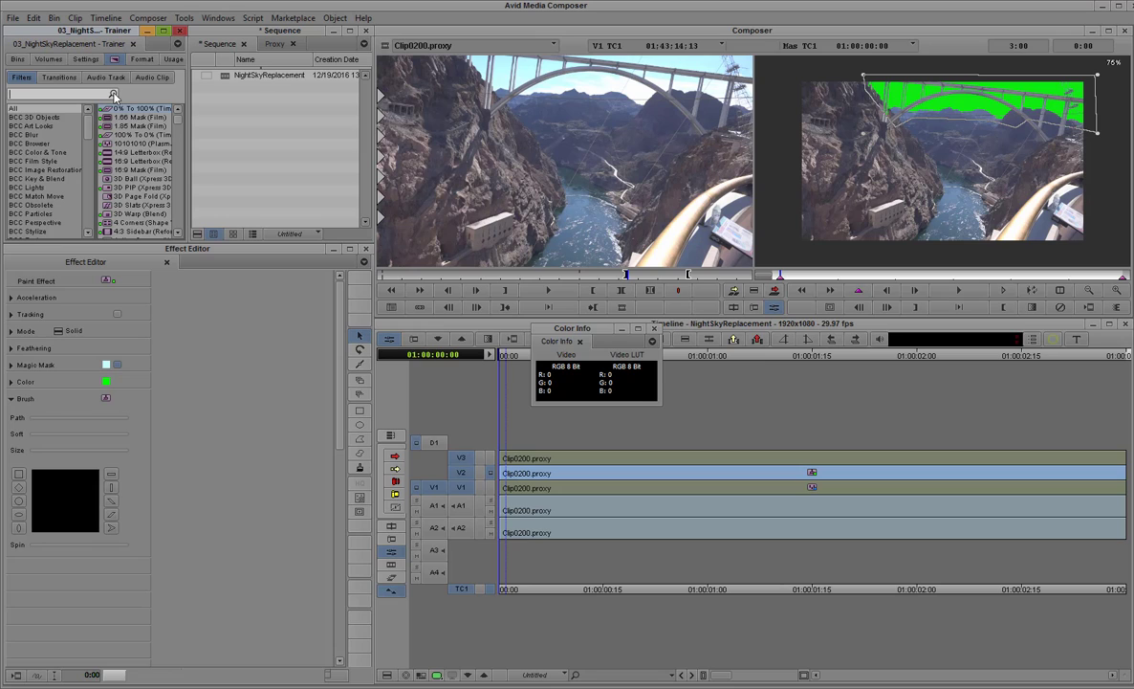
pyautogui.write('BCC')
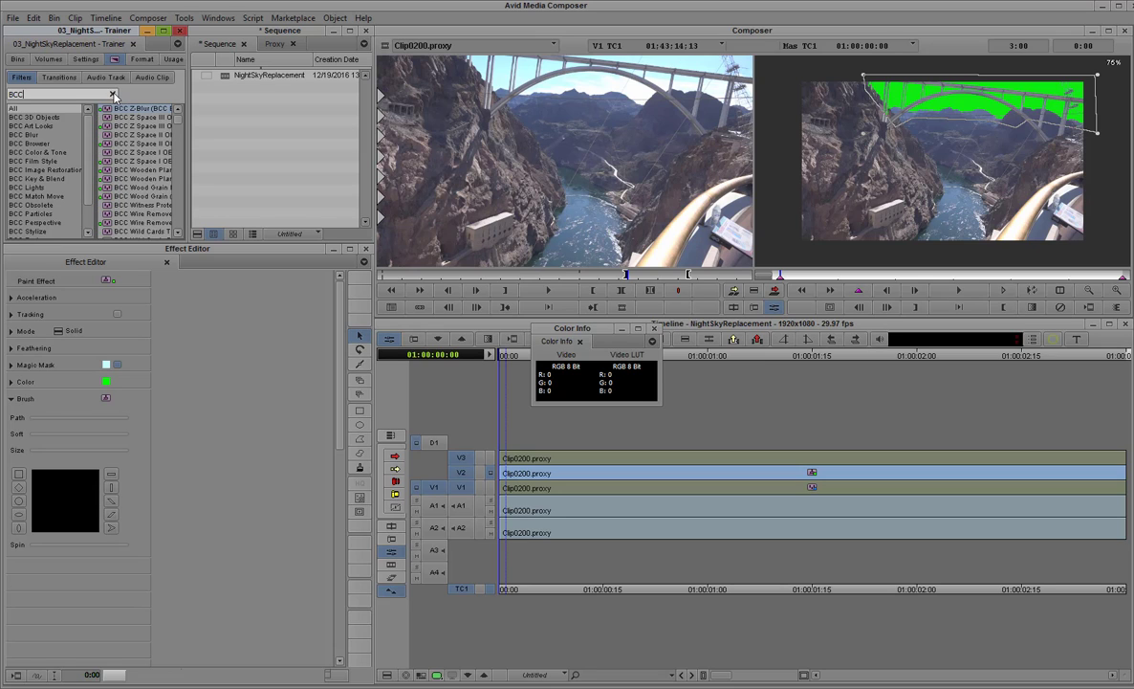
pyautogui.write(' Chroma')
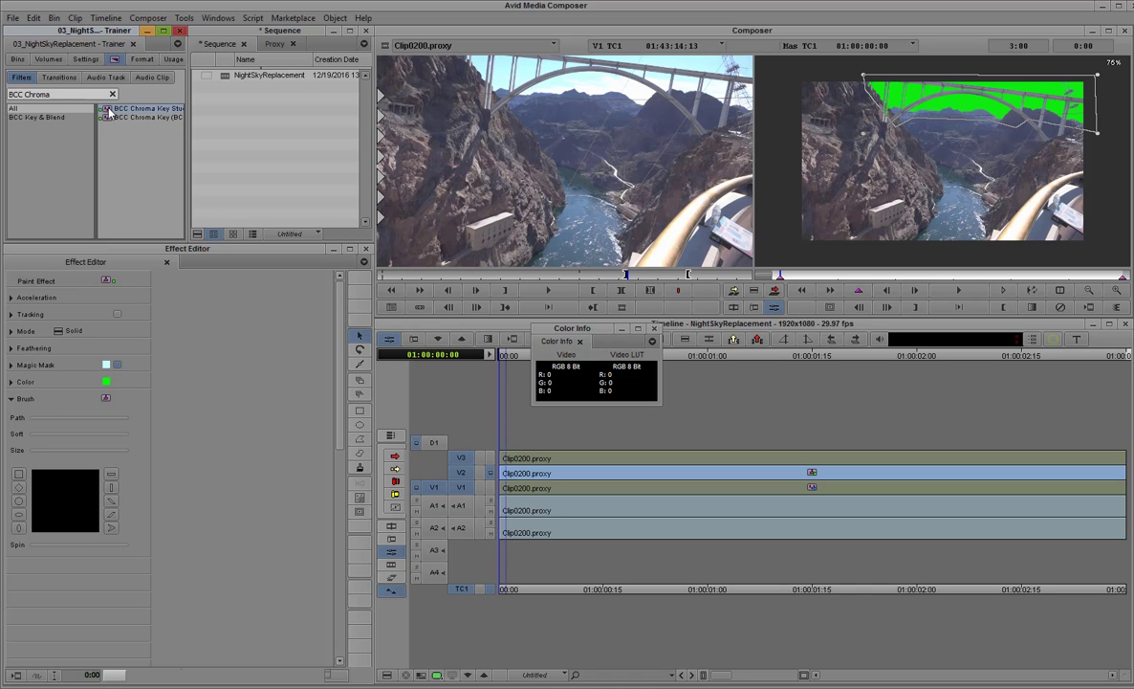
pyautogui.moveTo(108, 113); pyautogui.dragTo(539, 475)
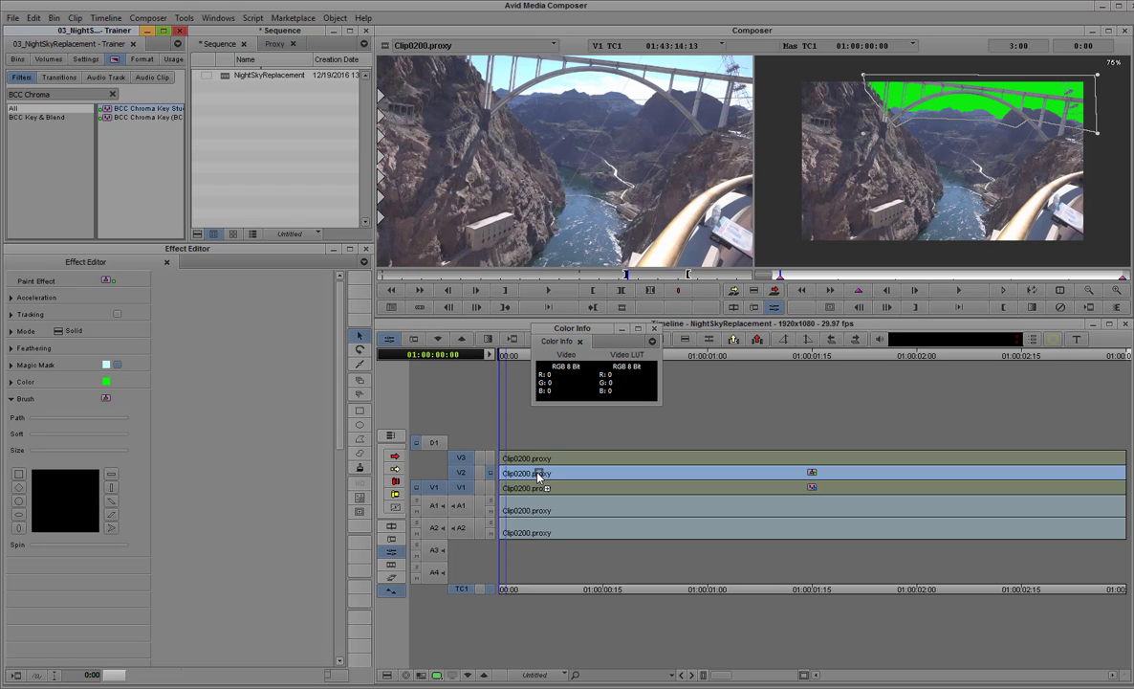
pyautogui.moveTo(539, 476); pyautogui.dragTo(537, 474)
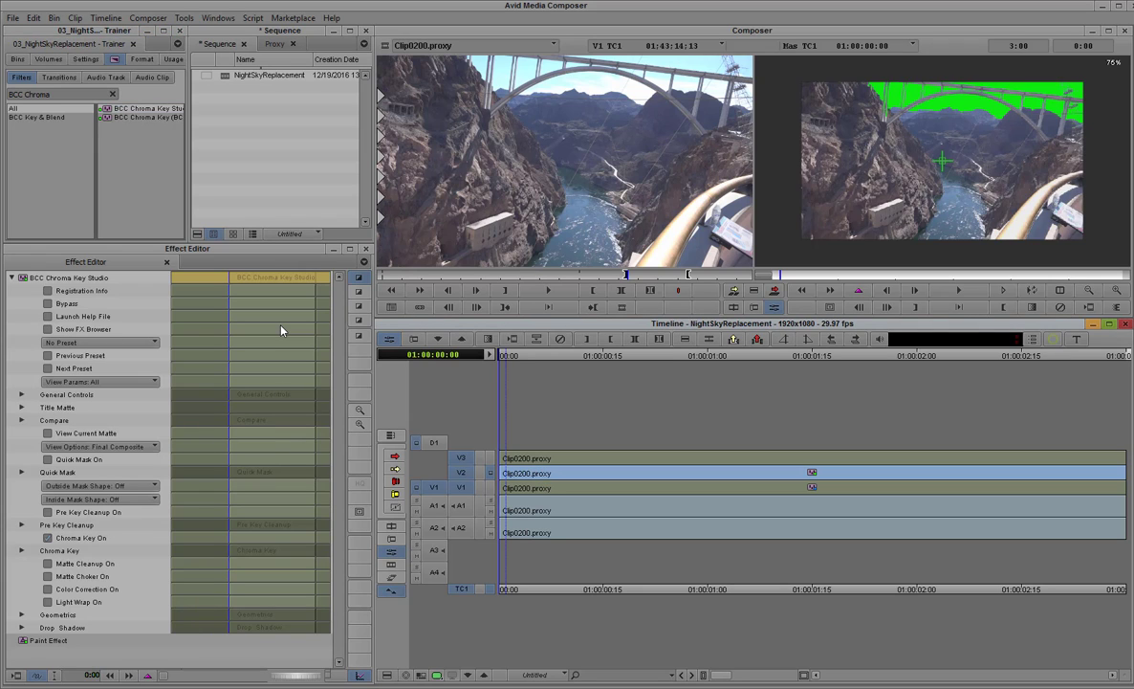
# Turn on Chroma Key, sample the green sky as the key colour, and scrub to preview
pyautogui.click(48, 538)
pyautogui.click(21, 552)
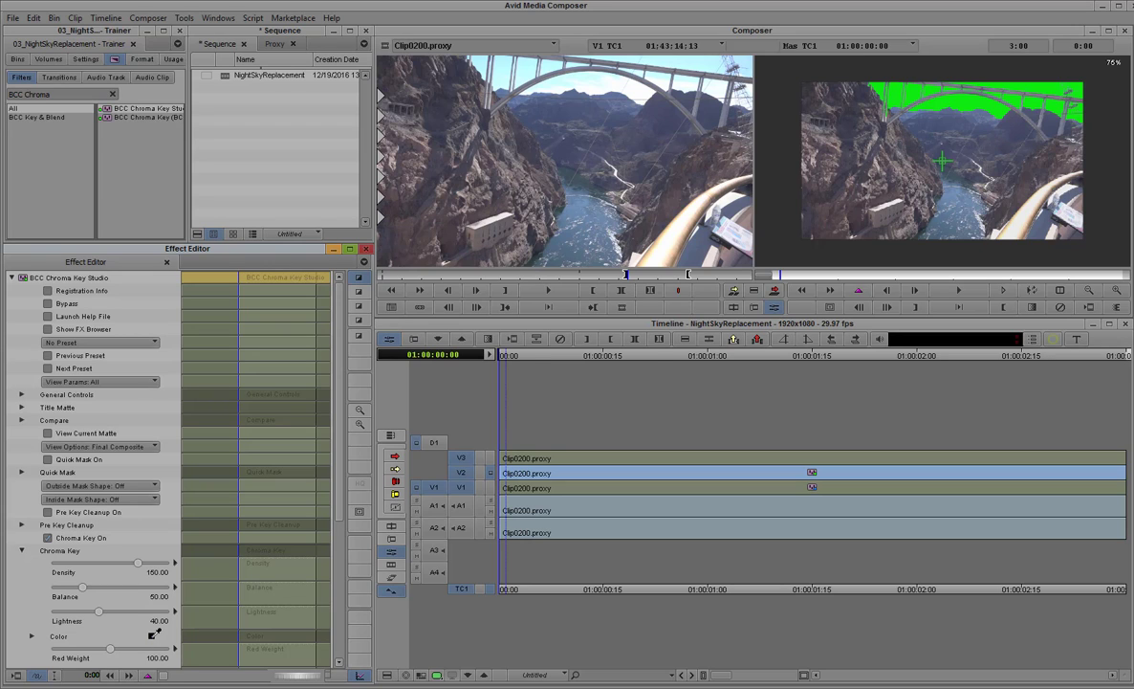
pyautogui.click(153, 634)
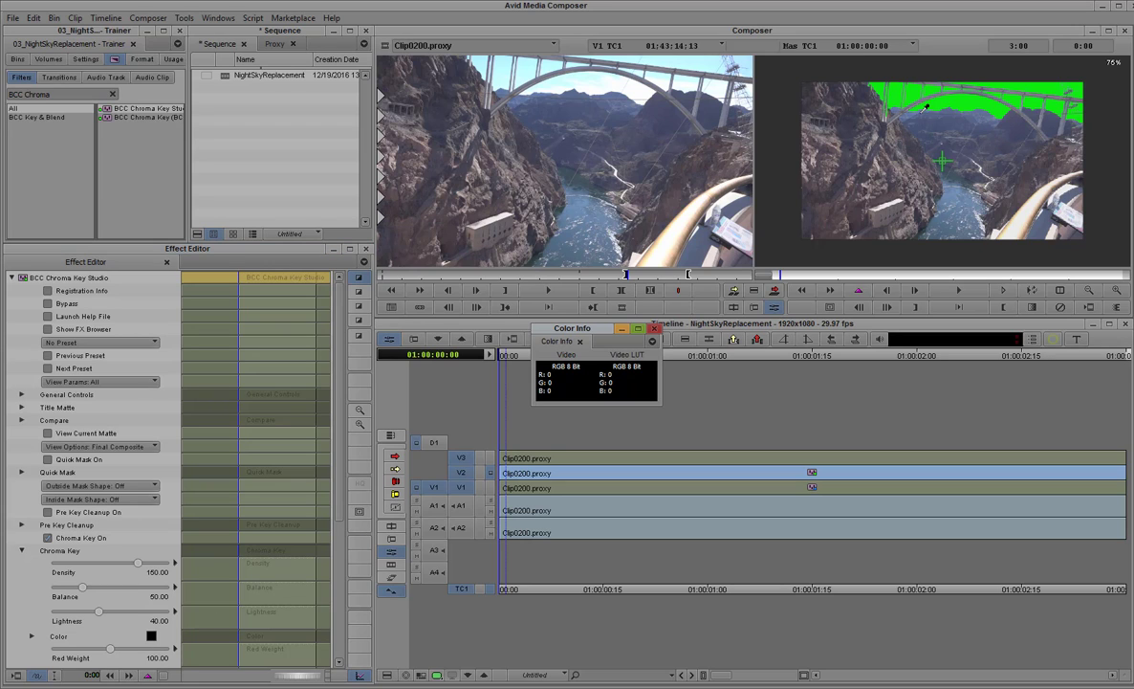
pyautogui.click(899, 88)
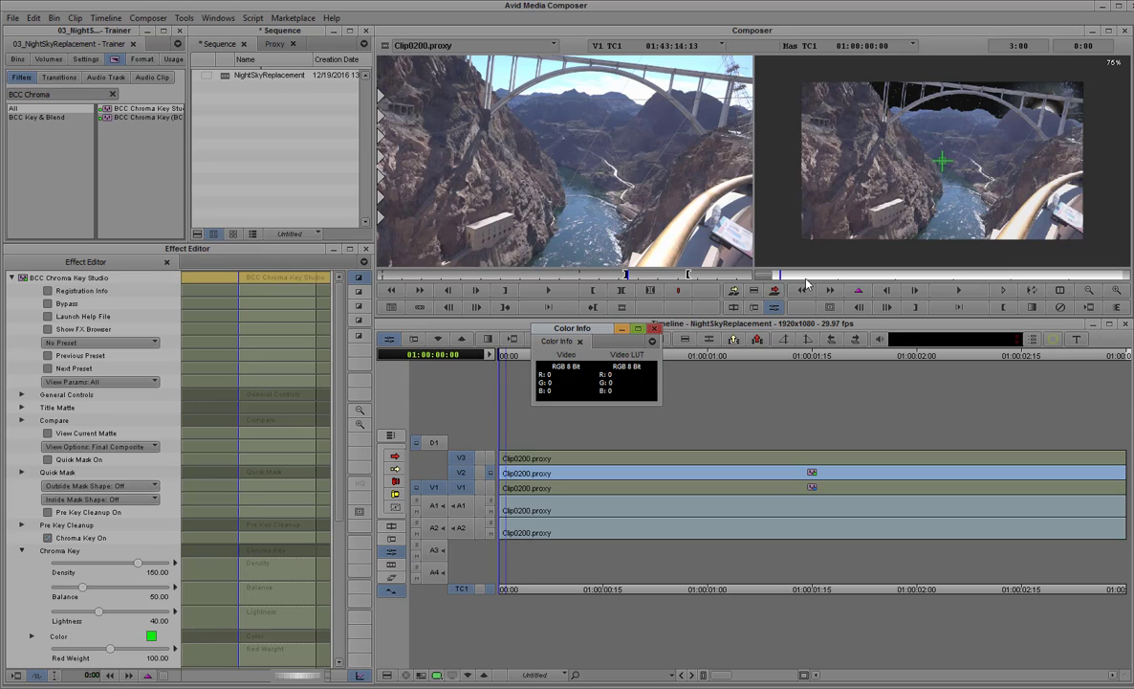
pyautogui.click(655, 329)
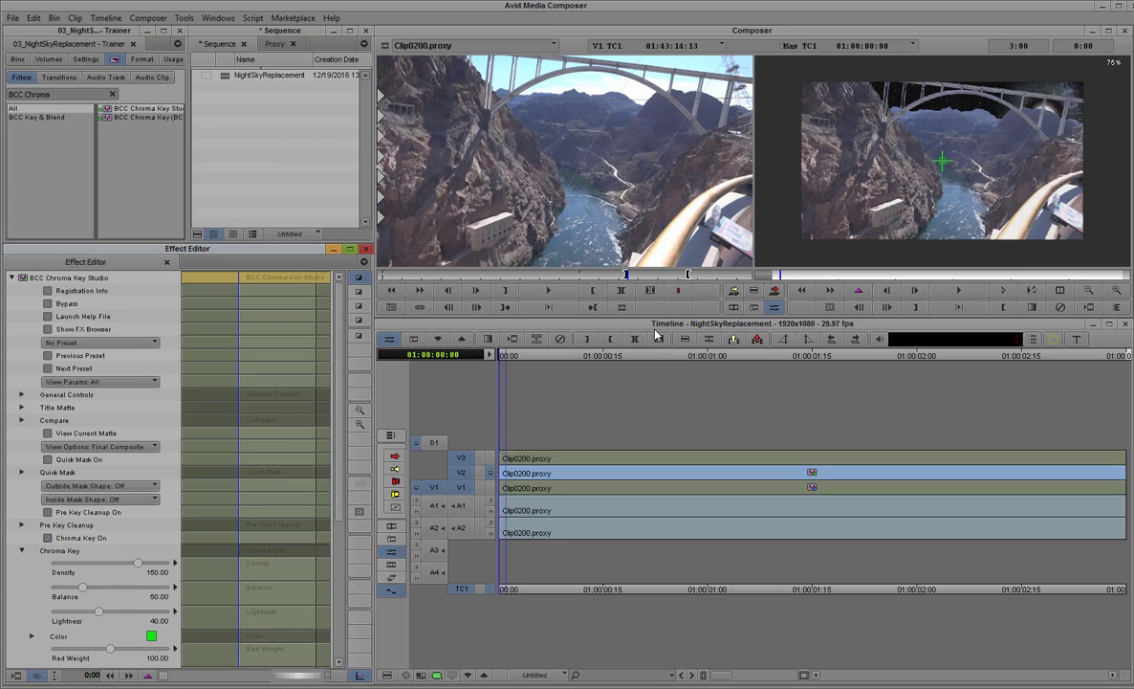
pyautogui.click(780, 278)
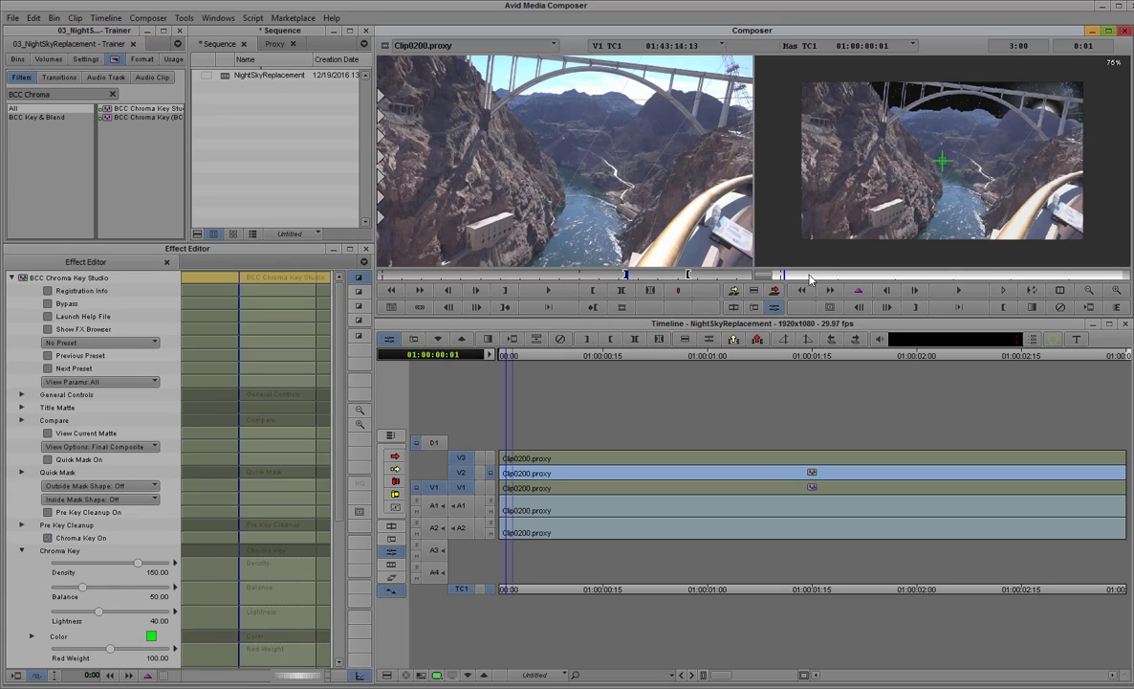
pyautogui.moveTo(818, 277); pyautogui.dragTo(765, 276)
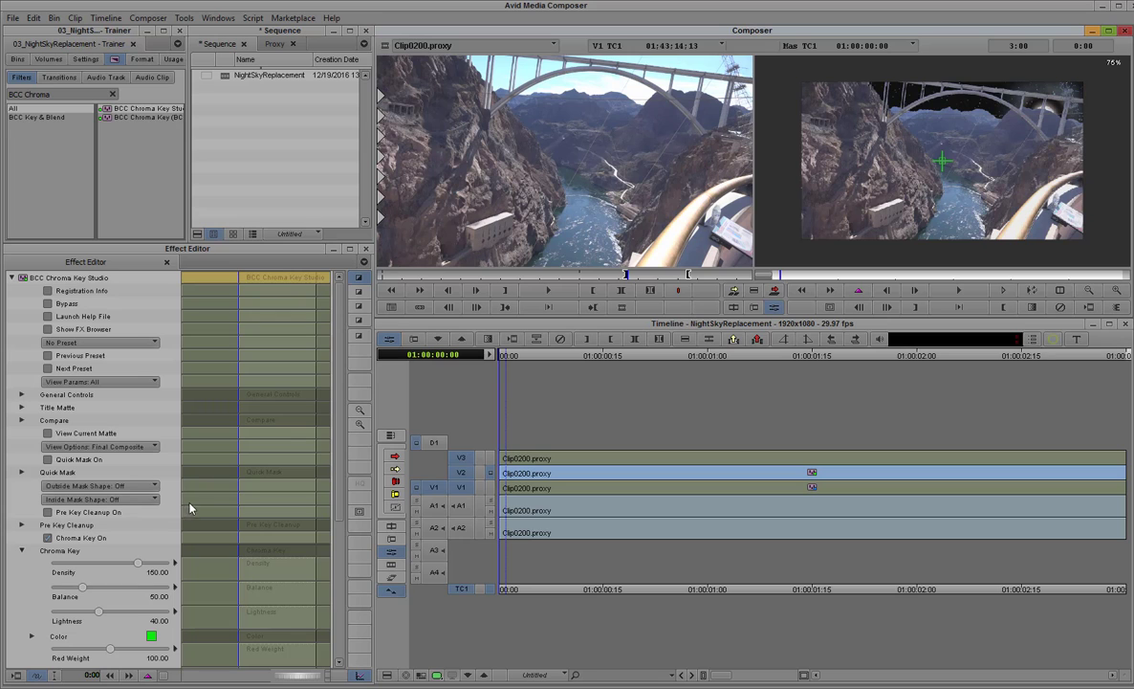
# Enable Light Wrap On, tick View Current Matte, and save the sequence
pyautogui.moveTo(339, 499)
pyautogui.mouseDown()
pyautogui.moveTo(328, 639)
pyautogui.moveTo(309, 645)
pyautogui.mouseUp()
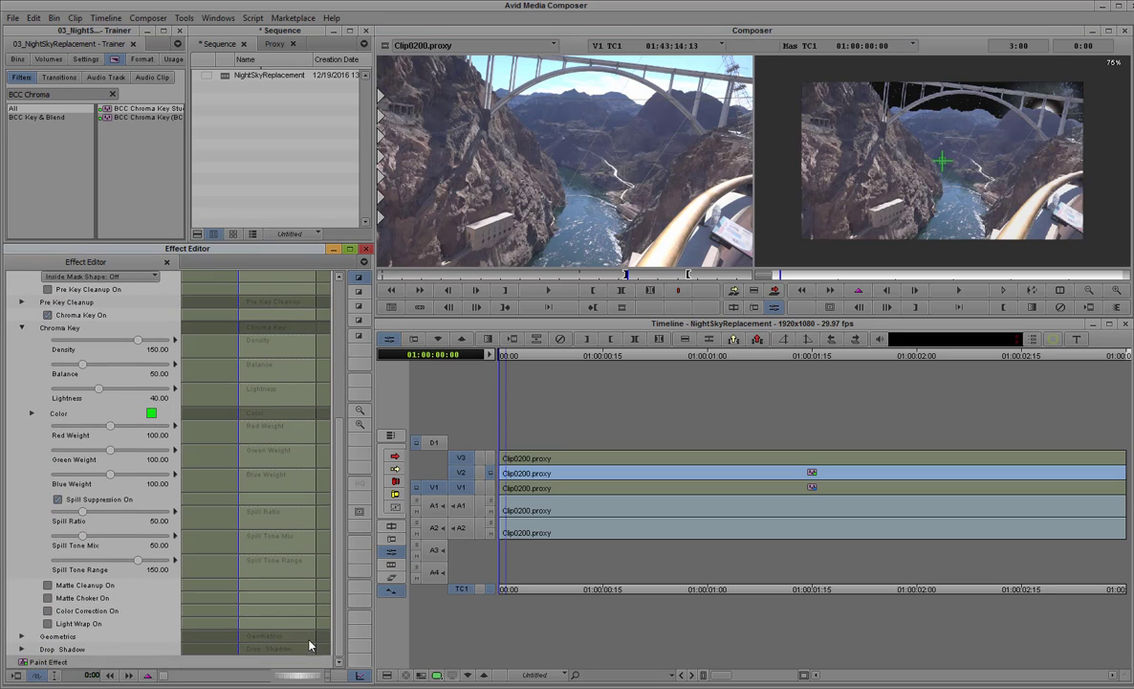
pyautogui.click(48, 624)
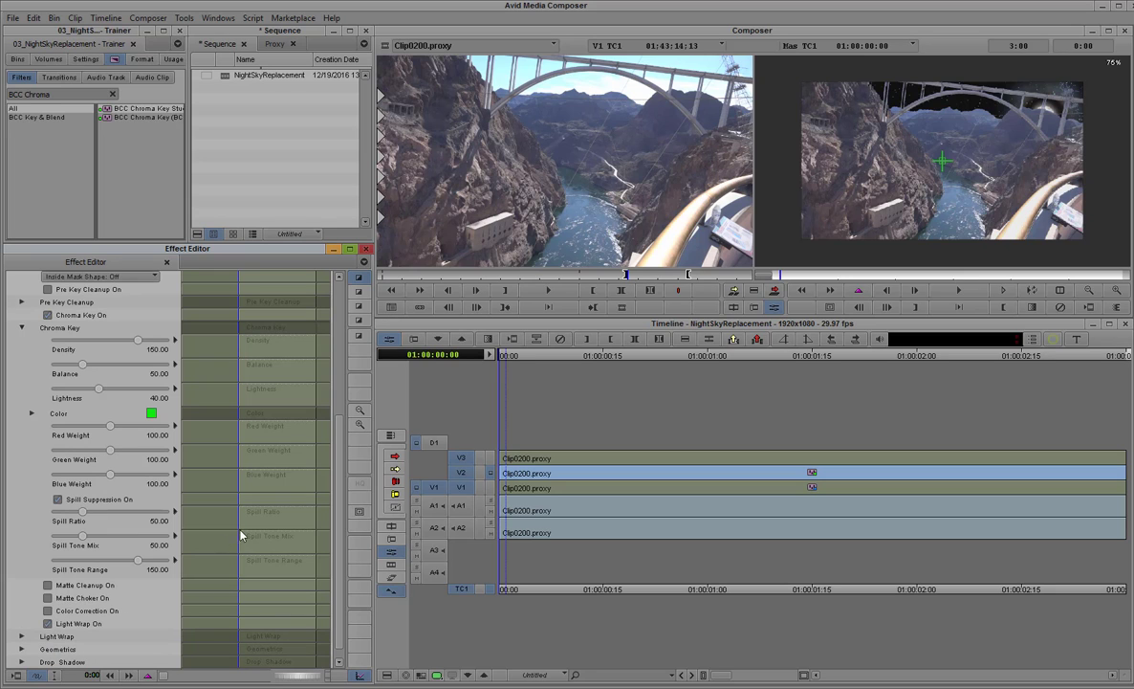
pyautogui.moveTo(337, 543); pyautogui.dragTo(341, 397)
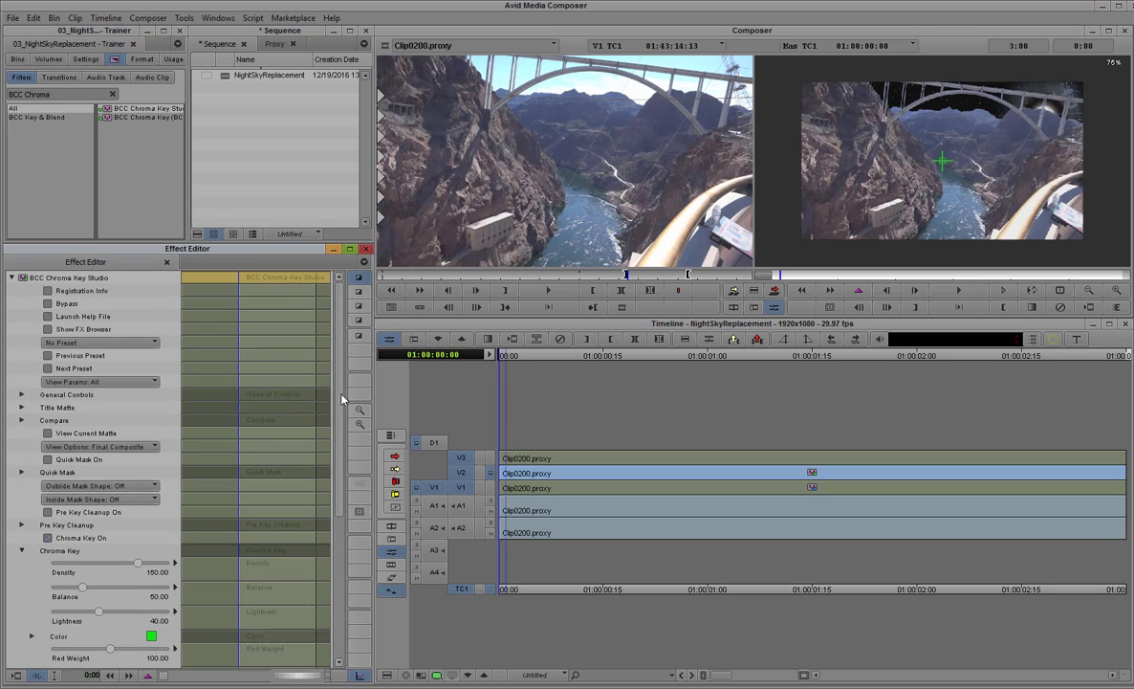
pyautogui.click(21, 552)
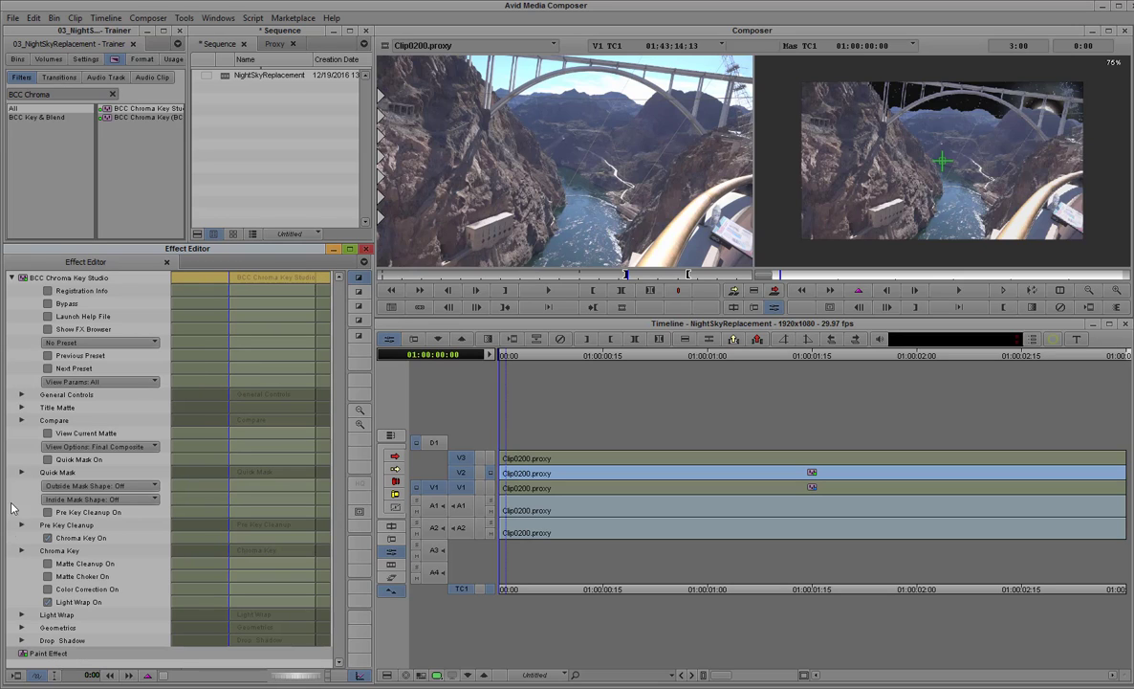
pyautogui.click(48, 434)
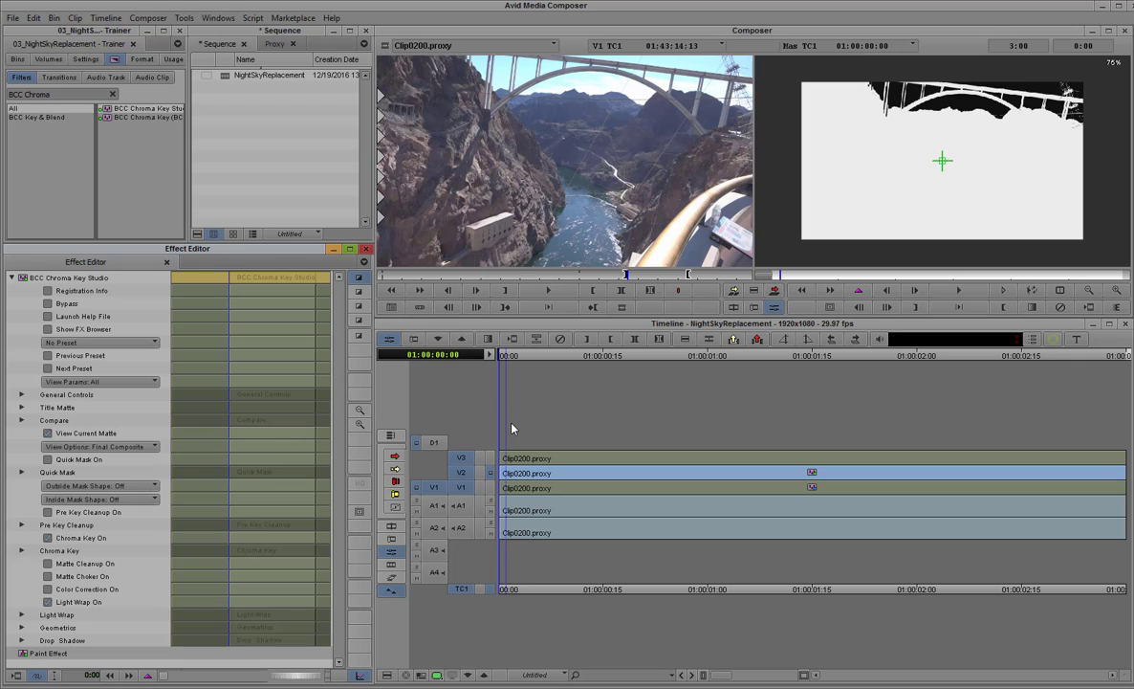
pyautogui.hotkey('ctrl', 's')
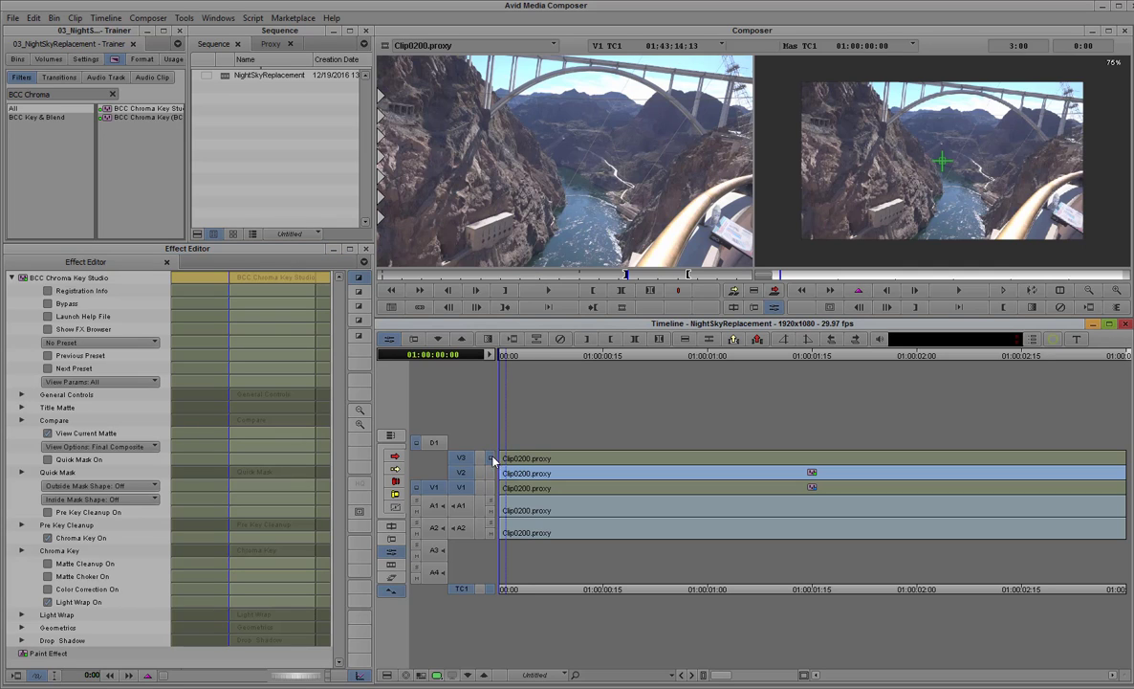
# Apply S_Effect to the V3 clip with Mask from 1 track below and Background from 2 below
pyautogui.click(514, 459)
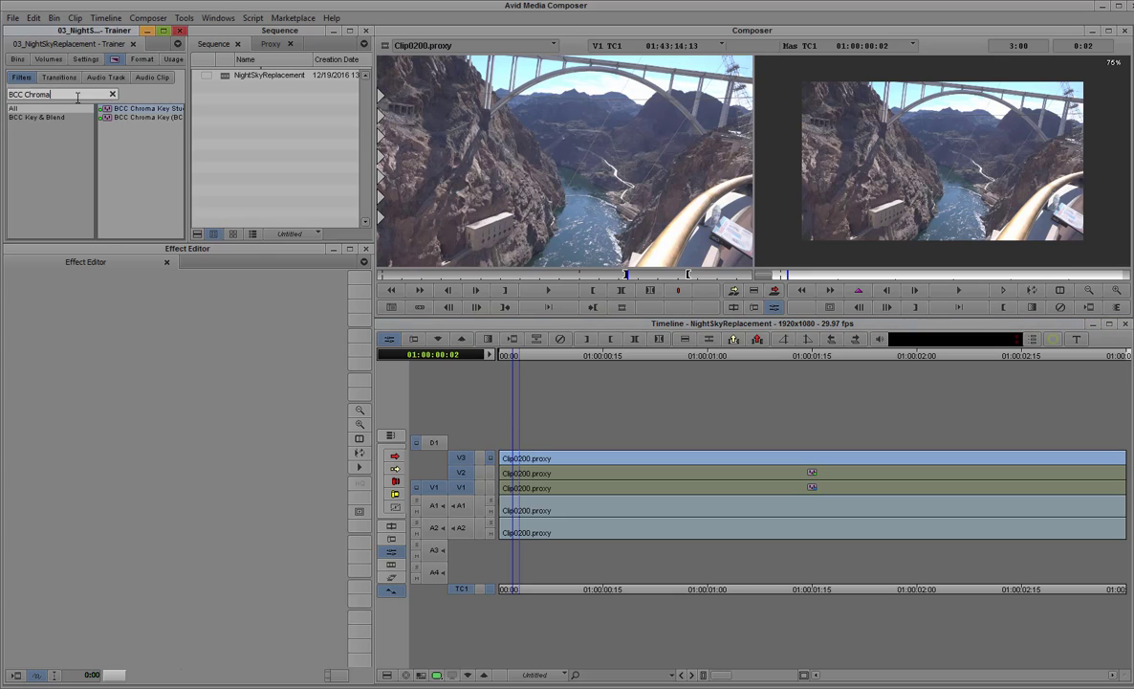
pyautogui.moveTo(72, 94); pyautogui.dragTo(10, 93)
pyautogui.write('S_EFF')
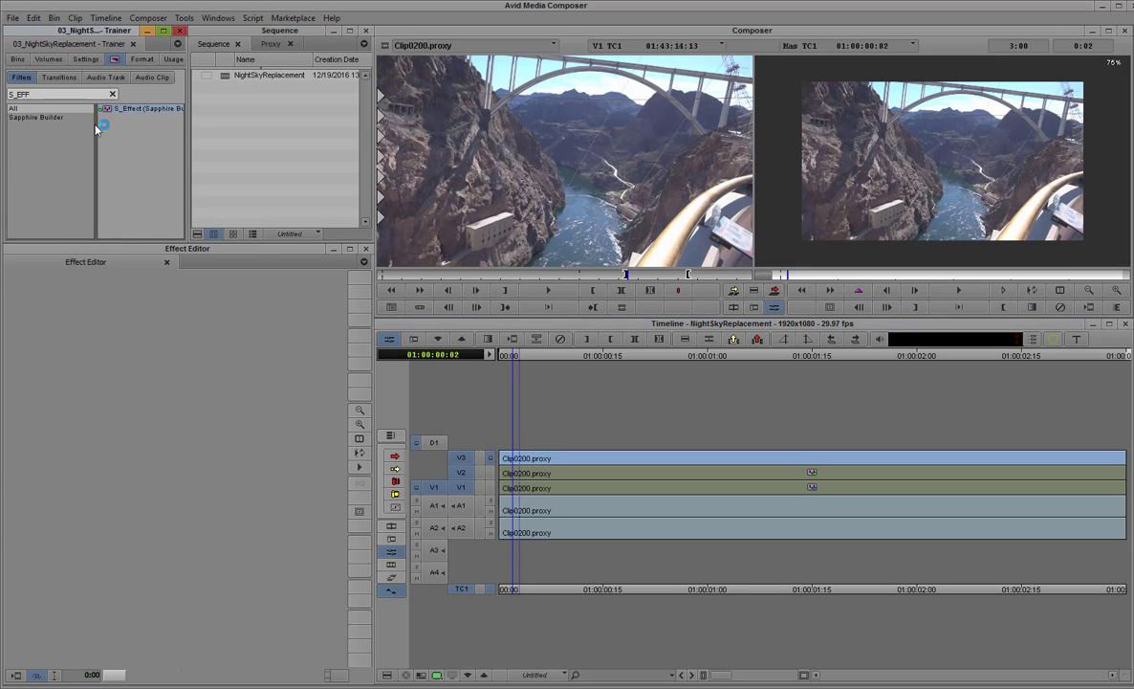
pyautogui.moveTo(106, 112); pyautogui.dragTo(526, 460)
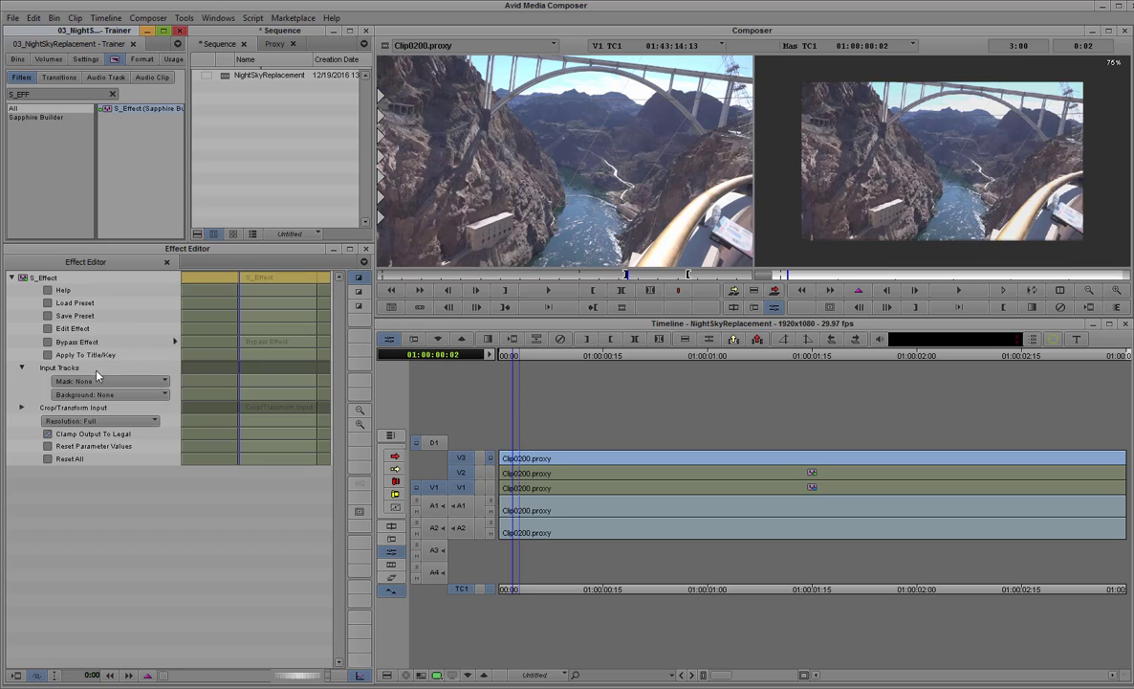
pyautogui.click(96, 381)
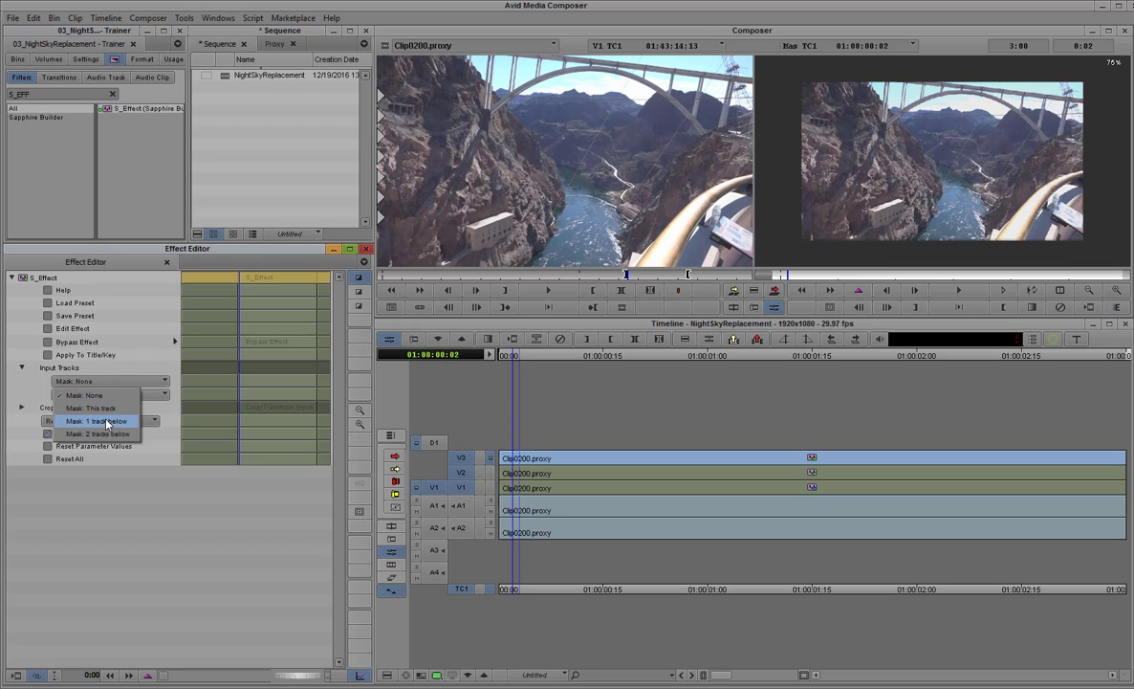
pyautogui.click(107, 422)
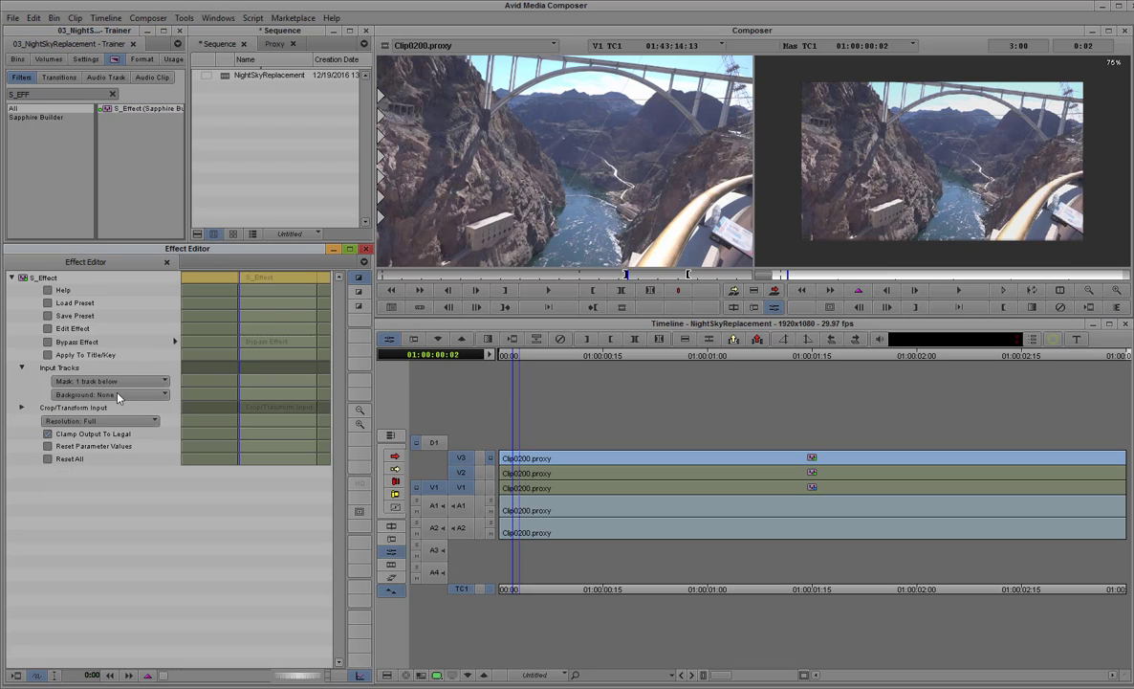
pyautogui.click(112, 393)
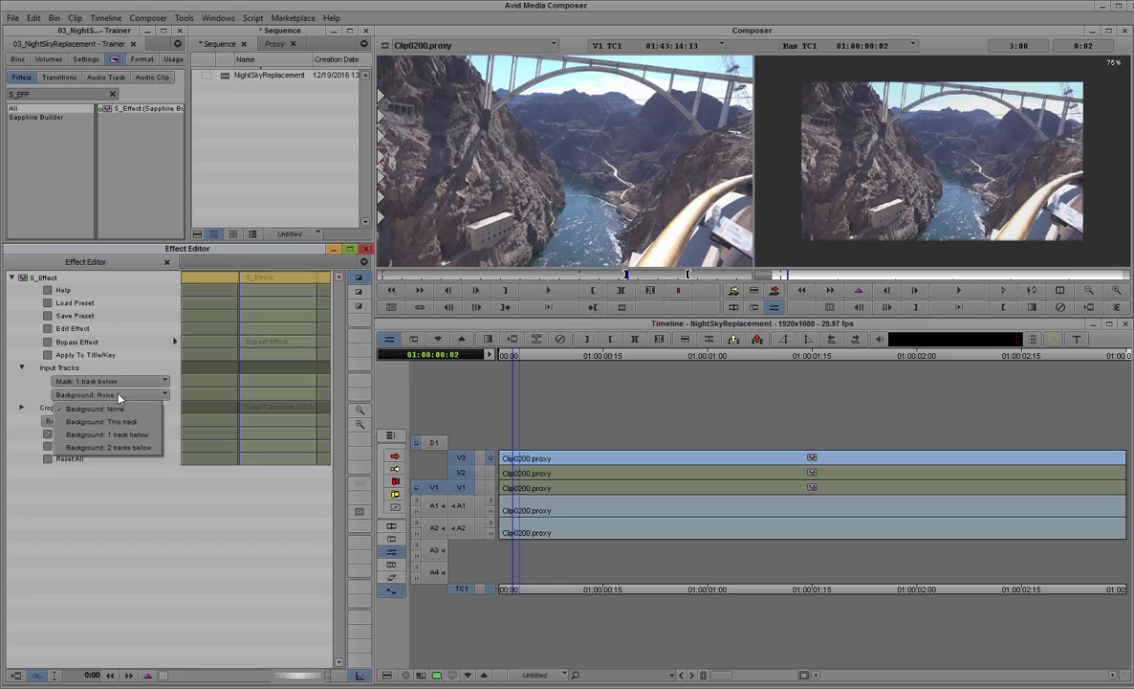
pyautogui.click(113, 447)
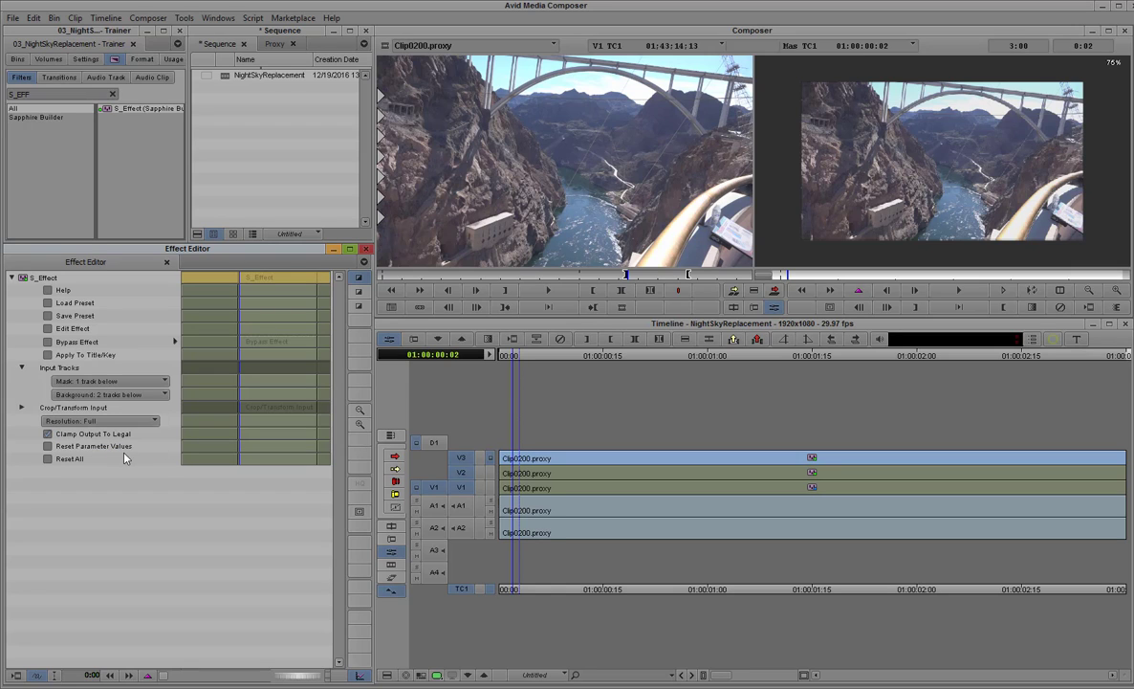
# Check the V2 matte and V1 starry sky in the monitor, then return to V3
pyautogui.click(491, 474)
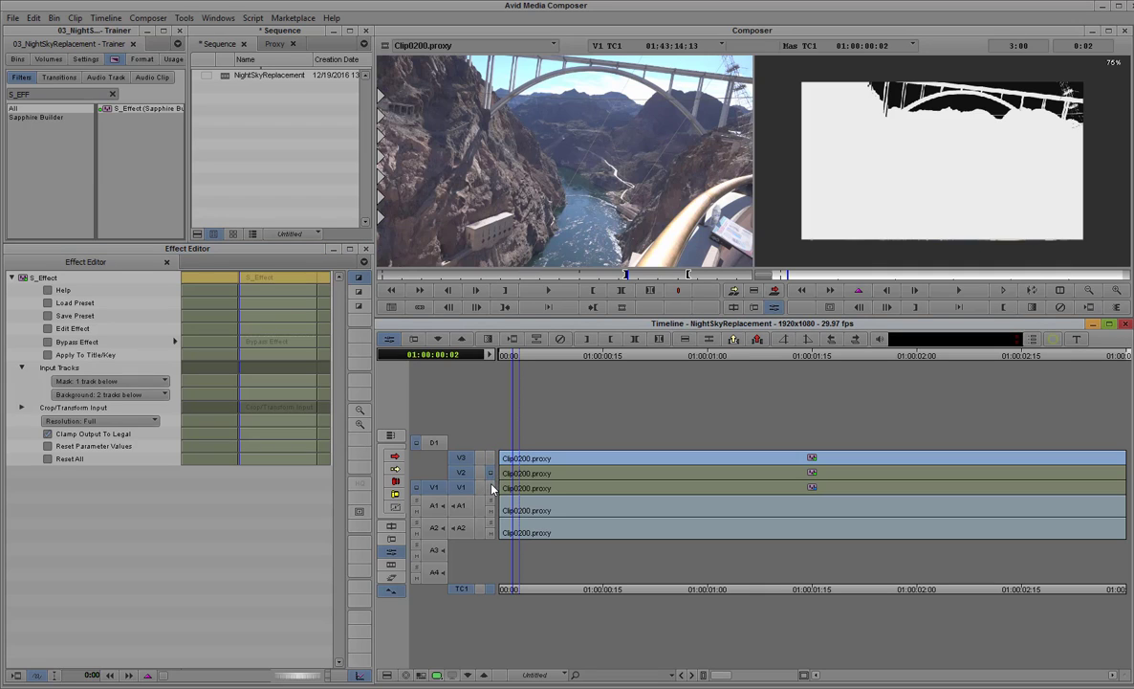
pyautogui.click(491, 488)
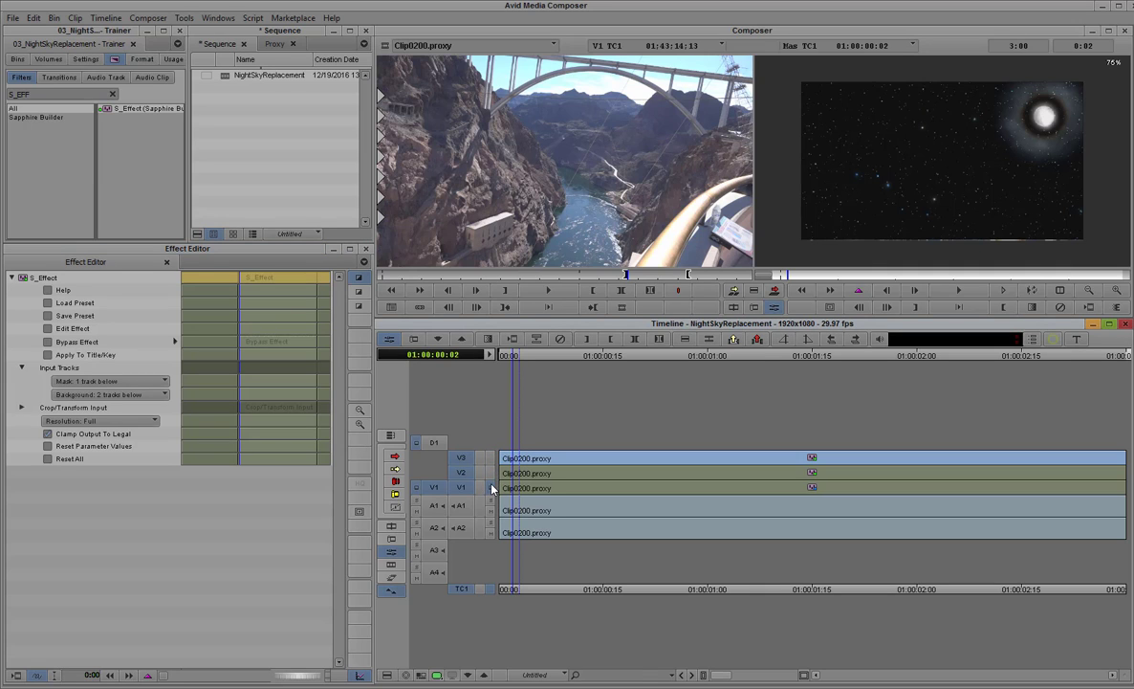
pyautogui.click(490, 467)
pyautogui.click(491, 459)
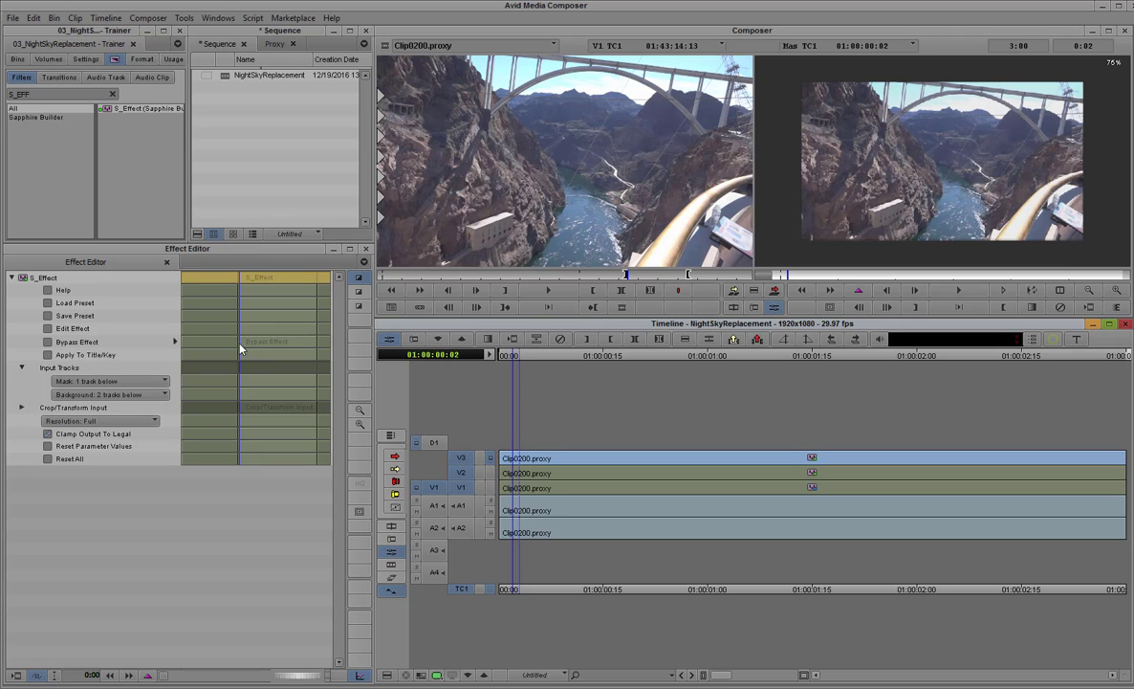
# Preview the Mask and starfield Background inputs, then select the Mask input
pyautogui.click(47, 330)
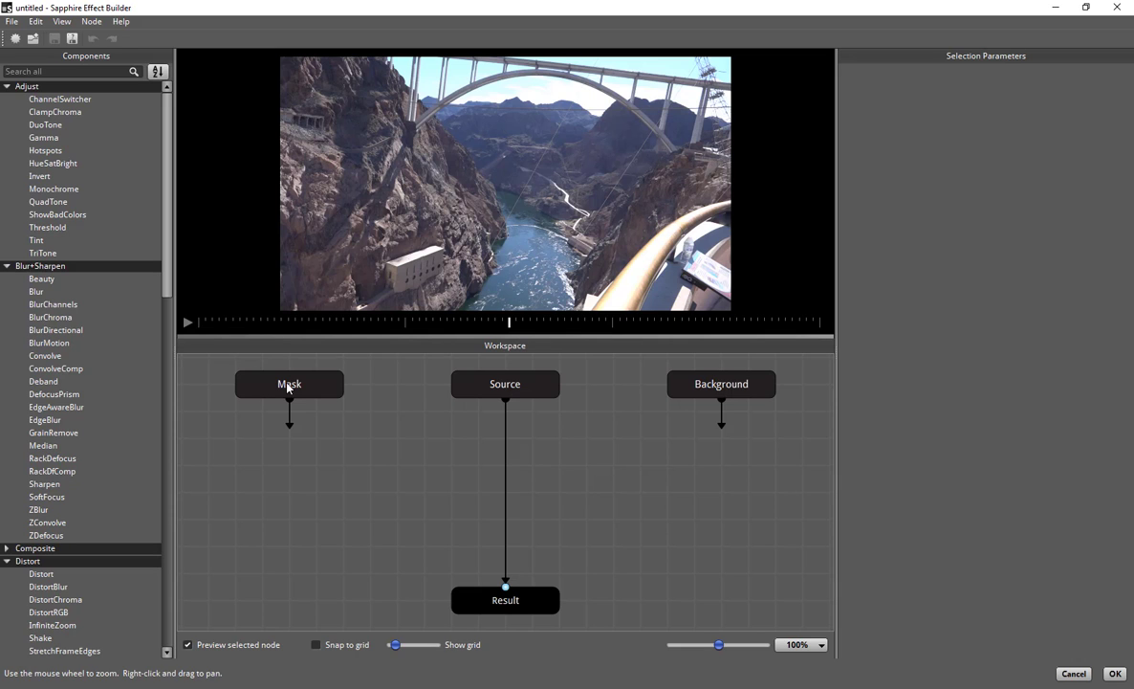
pyautogui.click(288, 387)
pyautogui.click(502, 386)
pyautogui.click(721, 390)
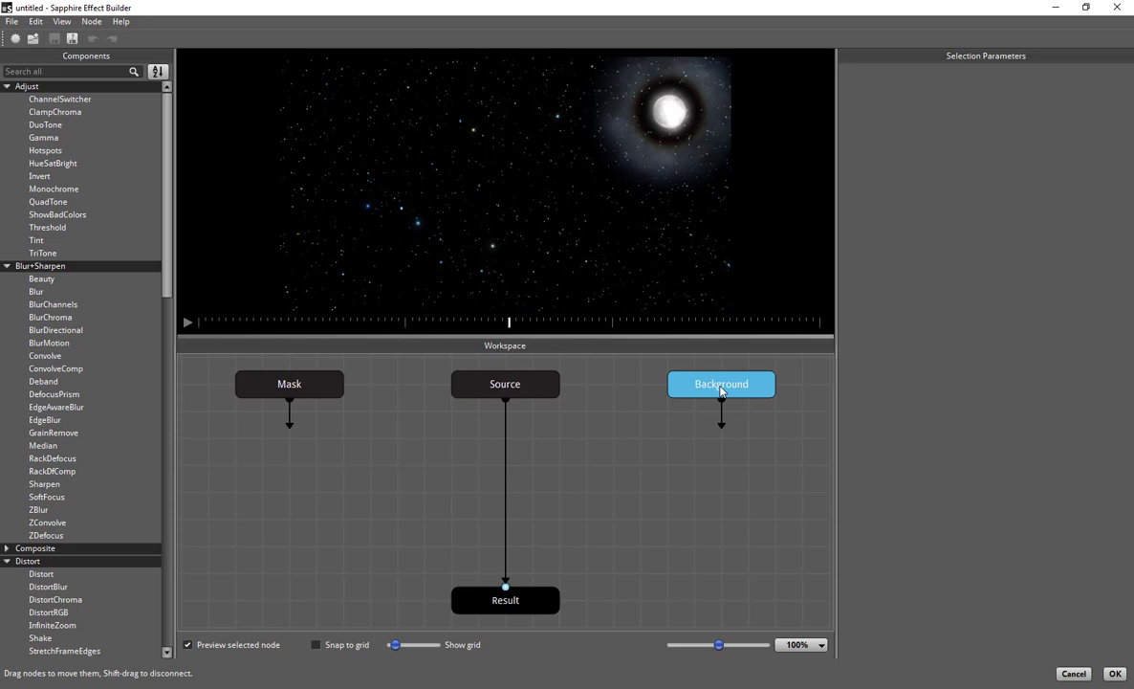
pyautogui.click(277, 387)
# Attach a MatteOps node under Mask with Matte Use set to Luma and Invert Matte on
pyautogui.click(74, 69)
pyautogui.write('matte')
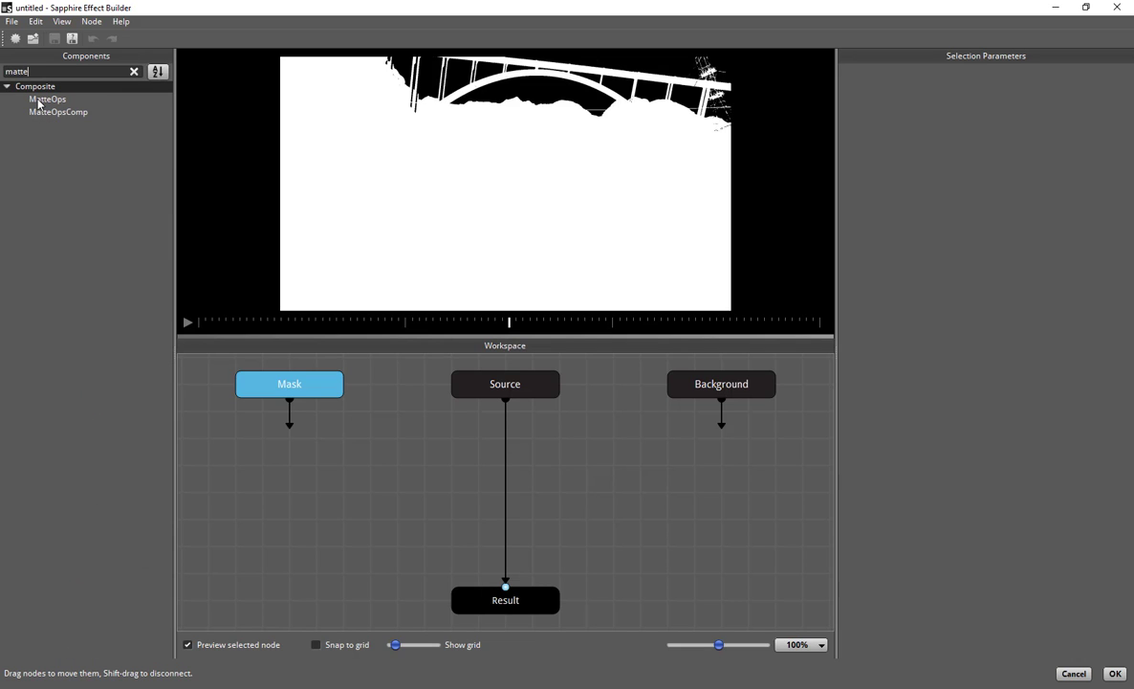
pyautogui.moveTo(43, 99); pyautogui.dragTo(289, 396)
pyautogui.moveTo(298, 466); pyautogui.dragTo(300, 443)
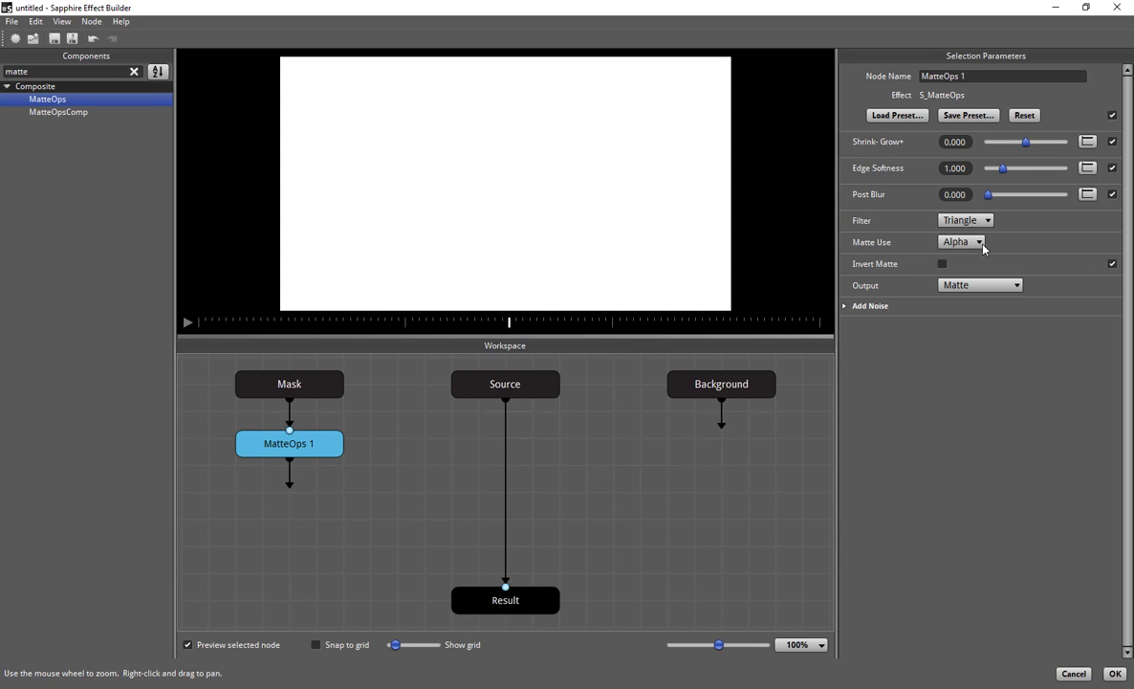
pyautogui.click(980, 245)
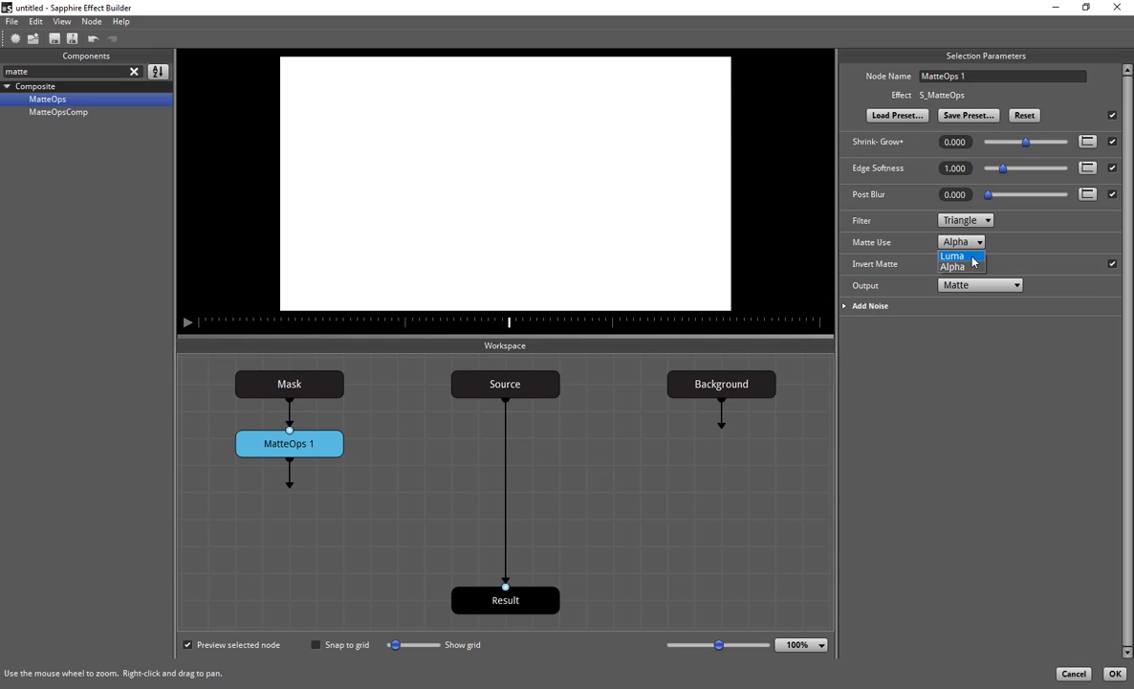
pyautogui.click(973, 256)
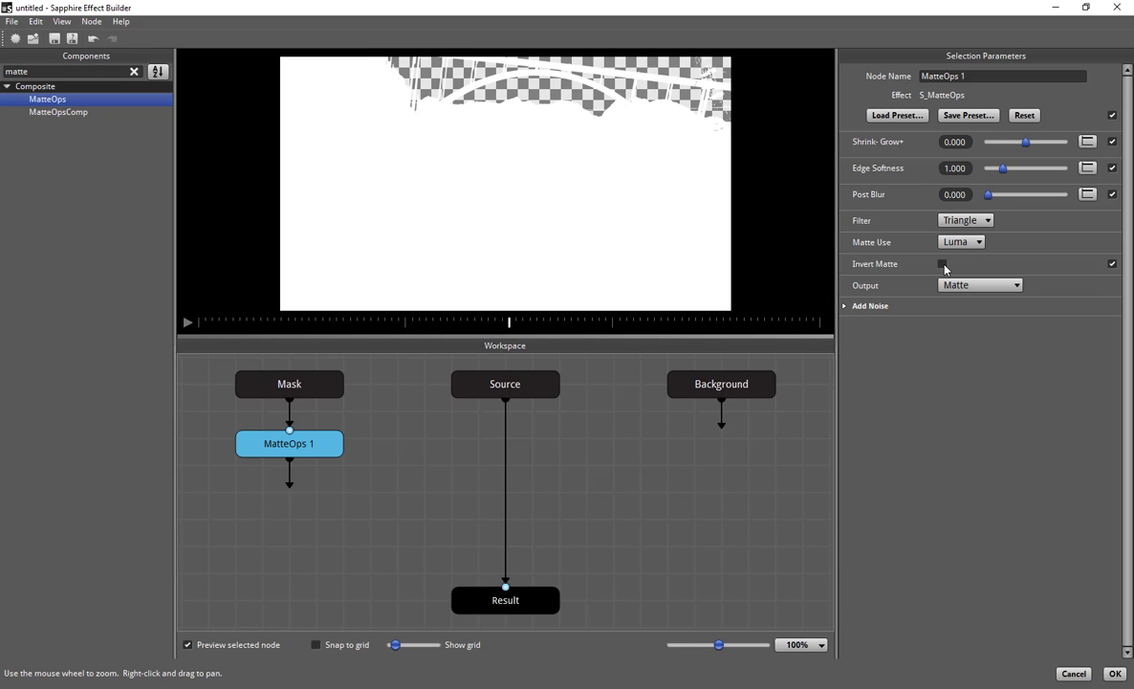
pyautogui.click(942, 263)
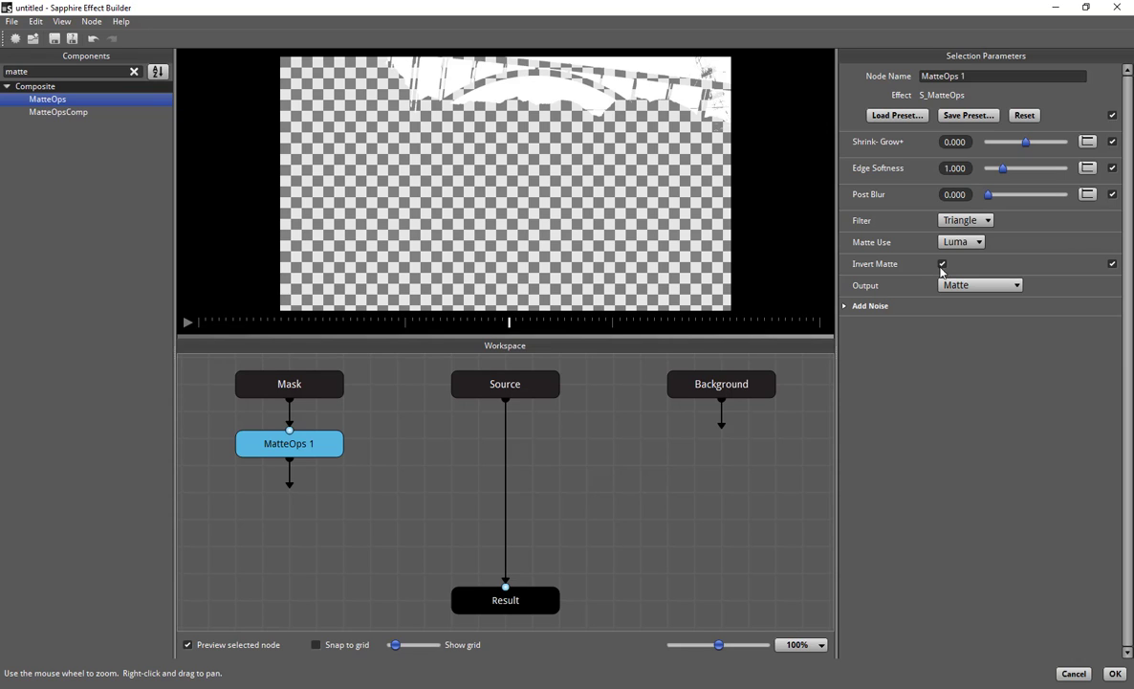
pyautogui.click(1000, 287)
pyautogui.click(1000, 287)
# Add a Cutout node fed by MatteOps 1 as its matte and the Background stars
pyautogui.moveTo(26, 72); pyautogui.dragTo(2, 75)
pyautogui.write('Cu')
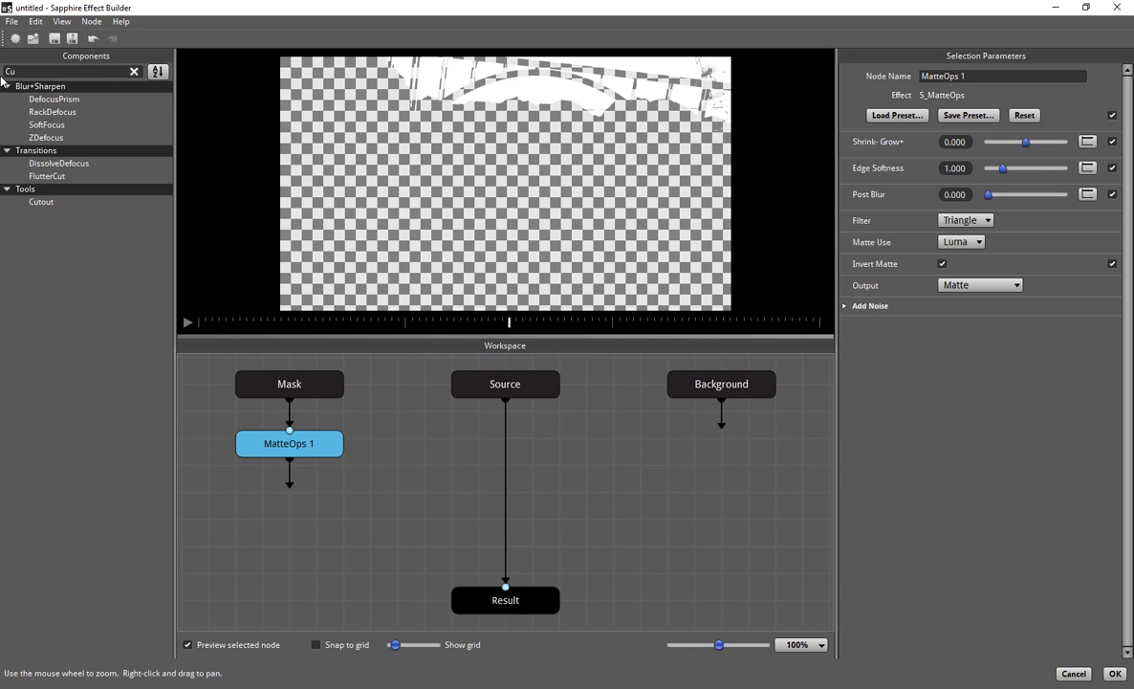
pyautogui.write('t')
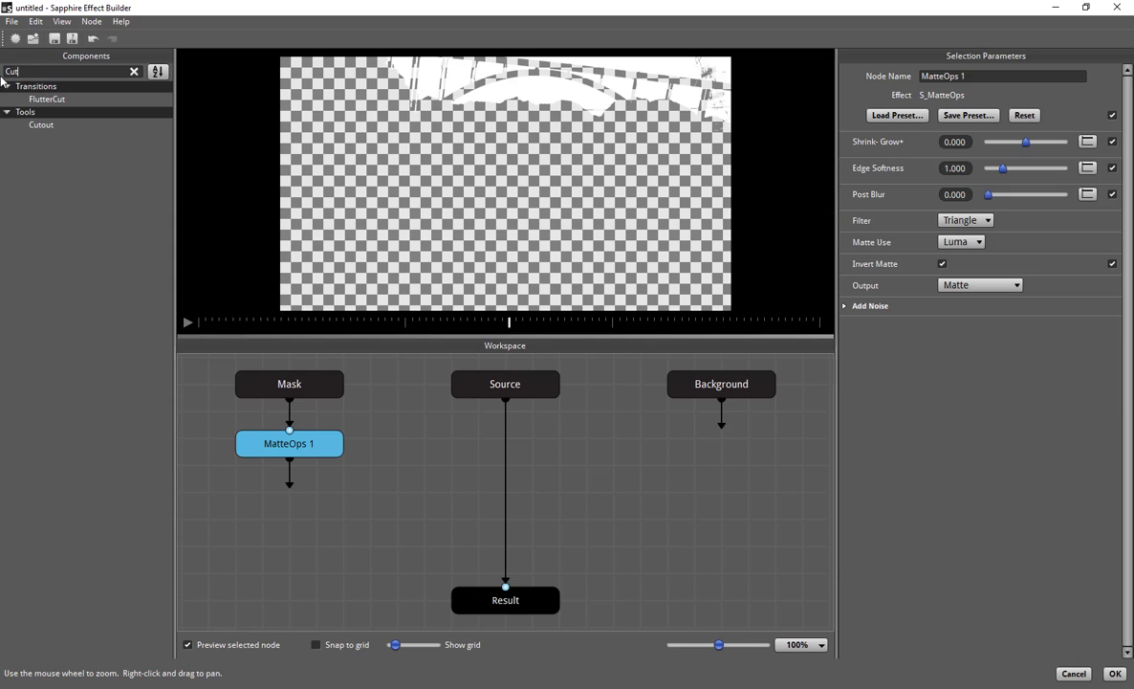
pyautogui.moveTo(40, 125); pyautogui.dragTo(366, 500)
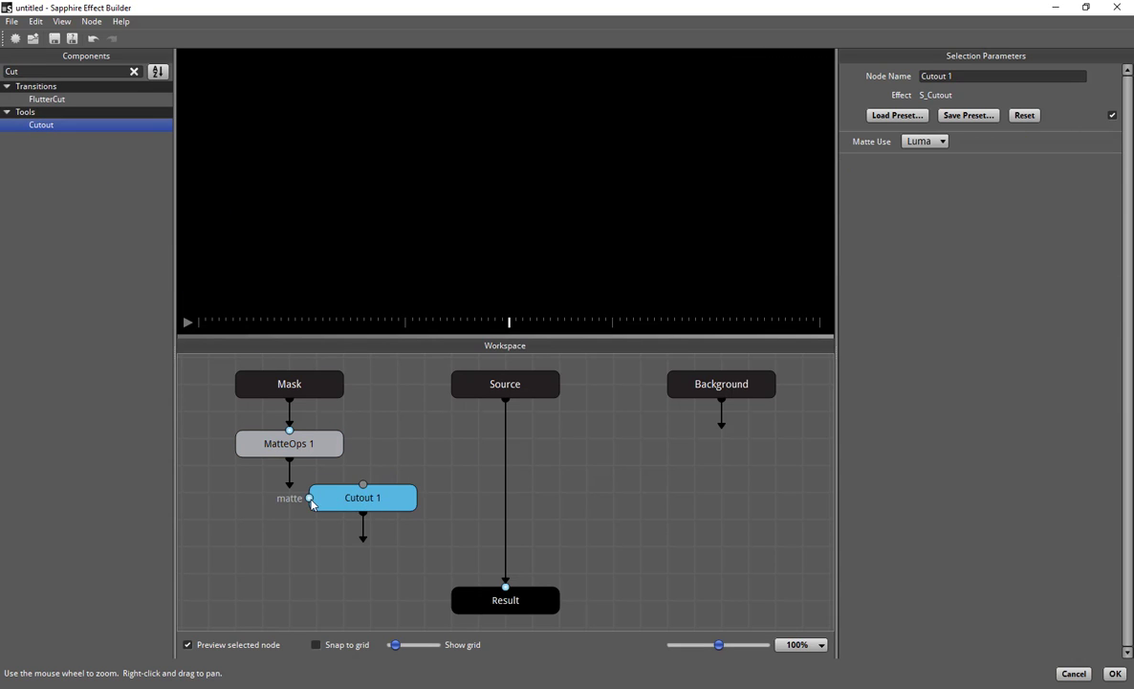
pyautogui.moveTo(290, 486); pyautogui.dragTo(378, 509)
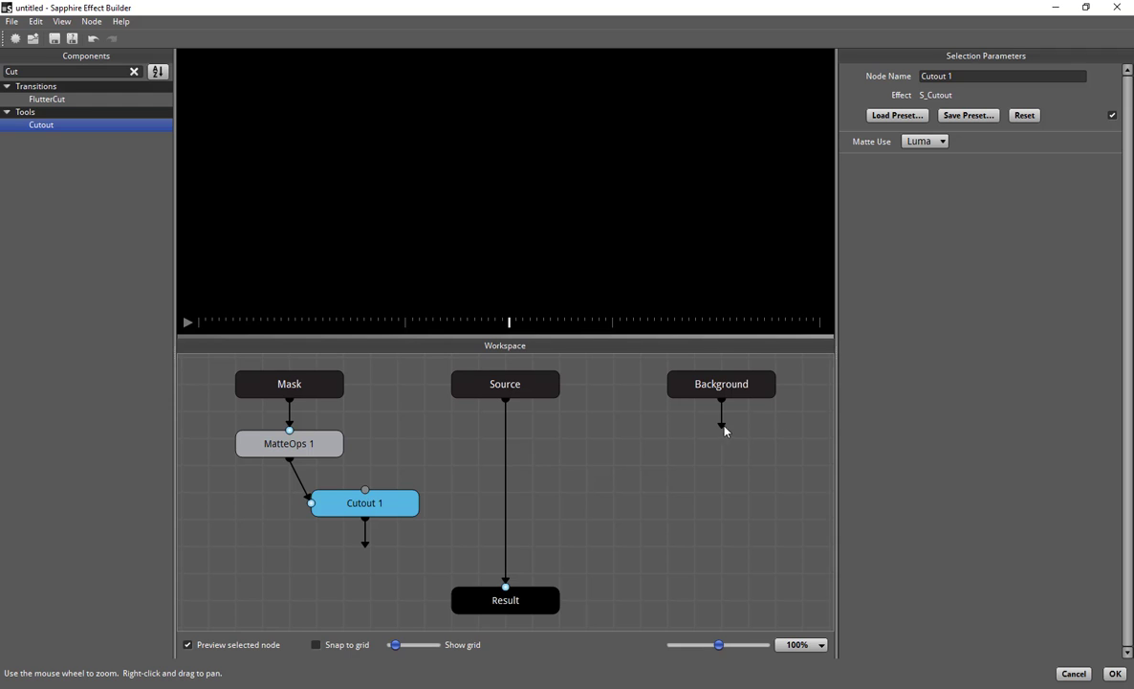
pyautogui.moveTo(720, 431); pyautogui.dragTo(366, 494)
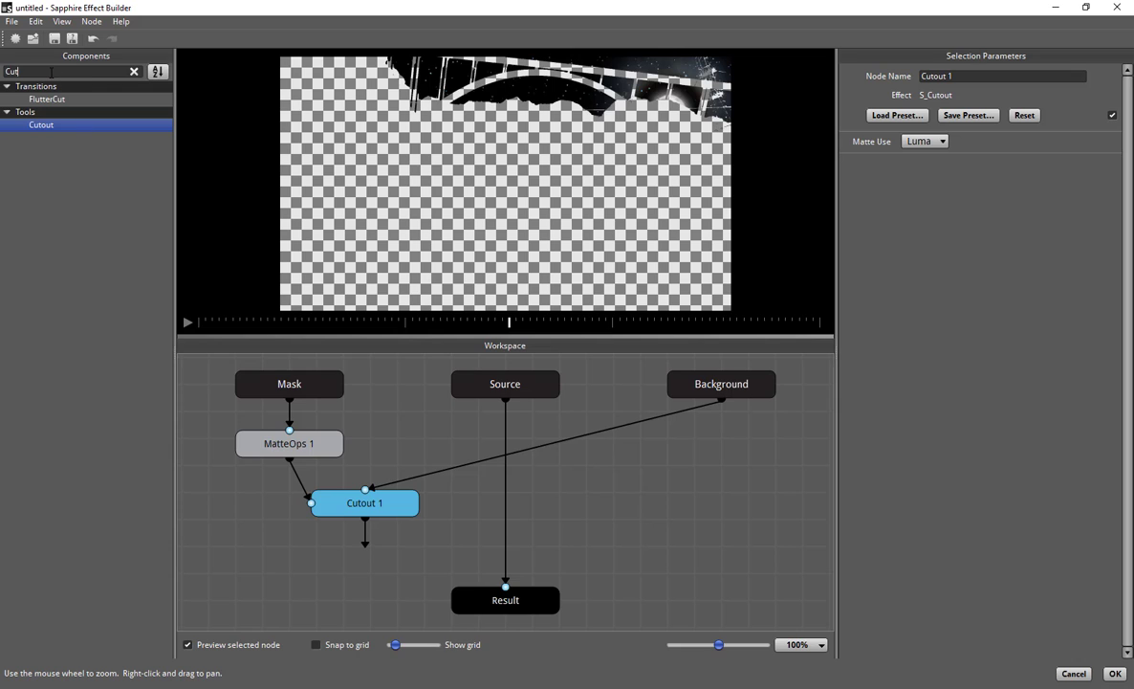
# Add a Composite node with Source as the back input and Cutout 1 as the front
pyautogui.doubleClick(12, 71)
pyautogui.write('Como')
pyautogui.press('BackSpace')
pyautogui.write('p')
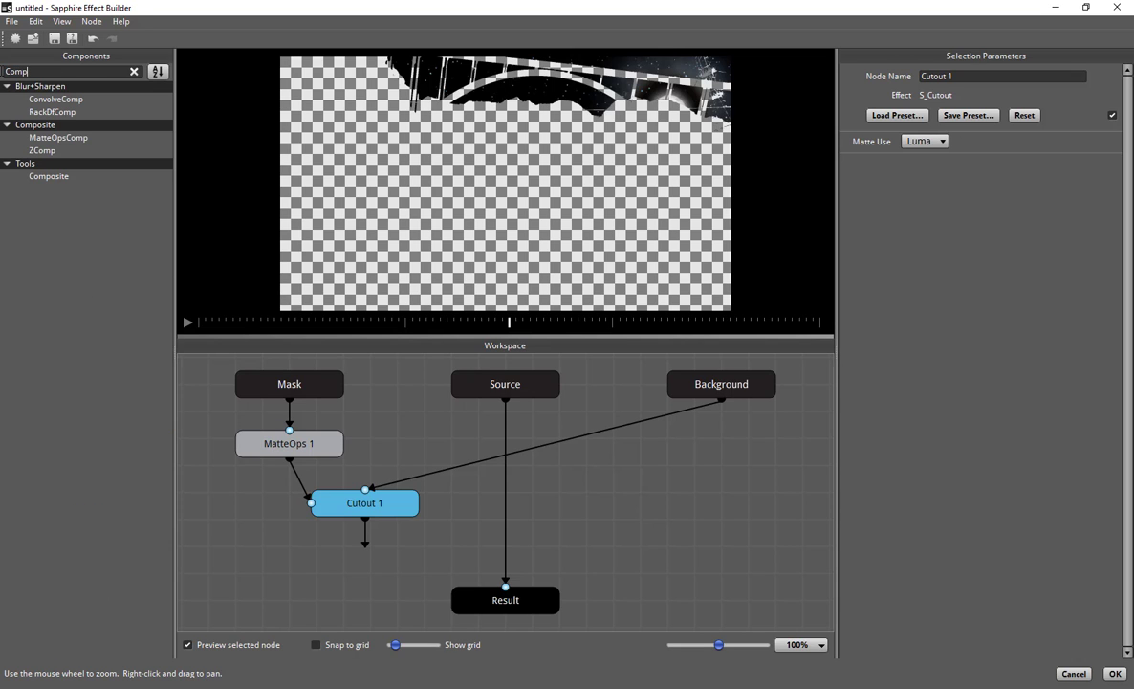
pyautogui.moveTo(46, 175); pyautogui.dragTo(571, 523)
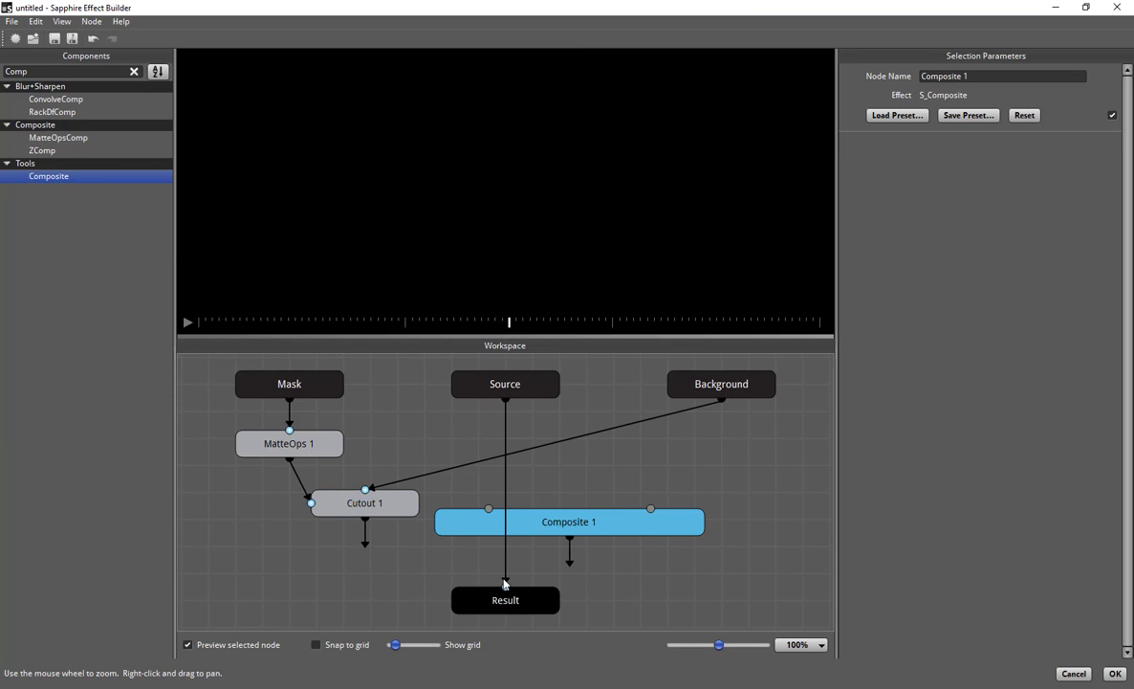
pyautogui.moveTo(471, 543); pyautogui.dragTo(650, 512)
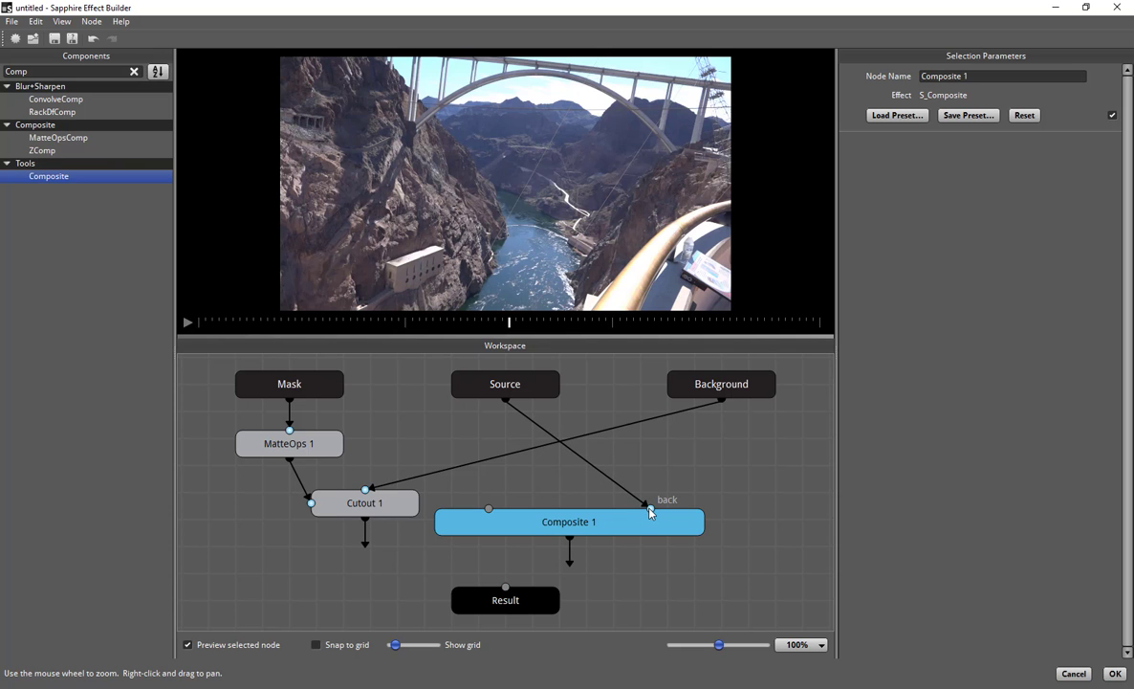
pyautogui.moveTo(365, 521); pyautogui.dragTo(488, 514)
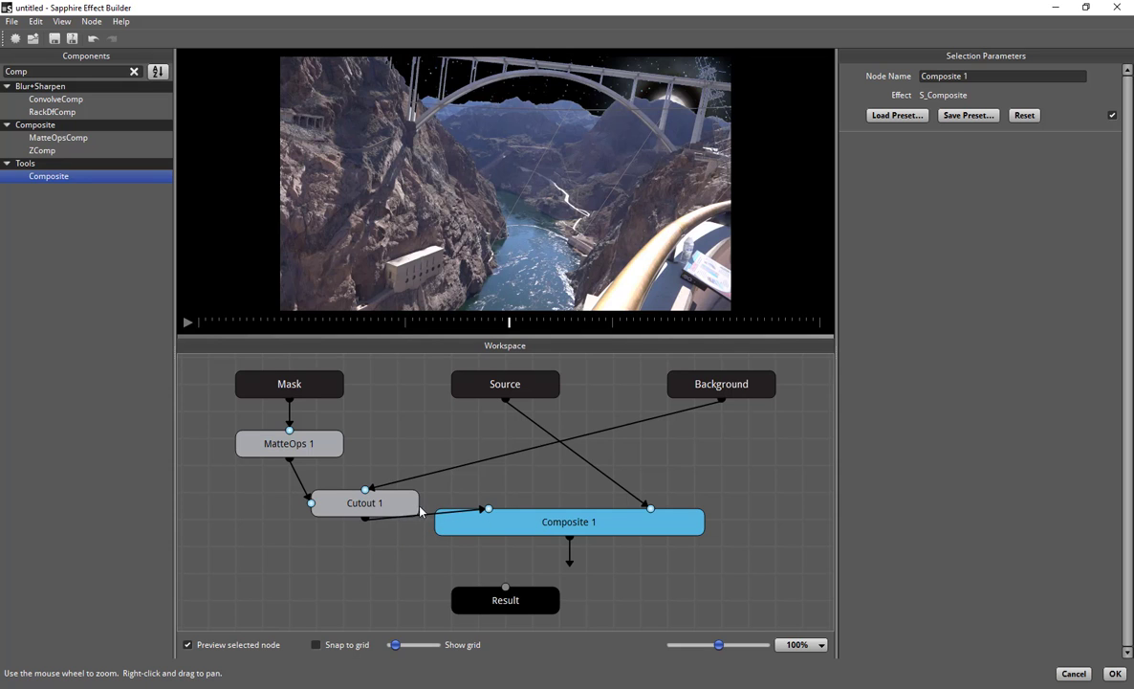
# Tidy the node graph and connect Composite 1 into Result
pyautogui.moveTo(387, 507); pyautogui.dragTo(407, 487)
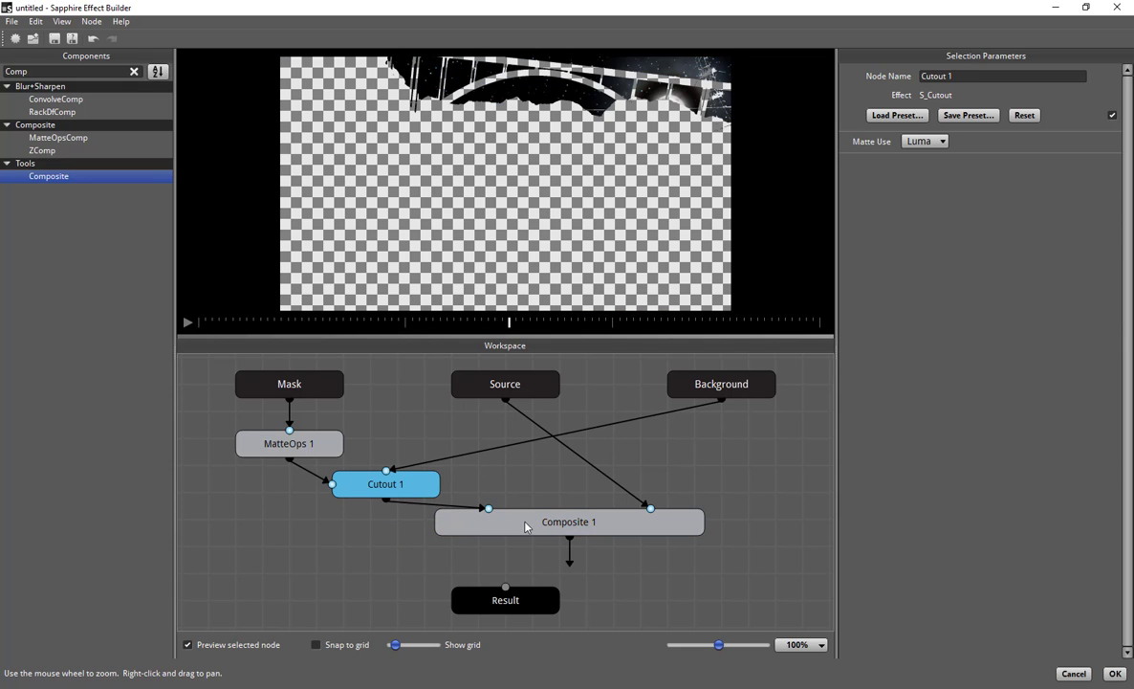
pyautogui.moveTo(525, 527); pyautogui.dragTo(474, 541)
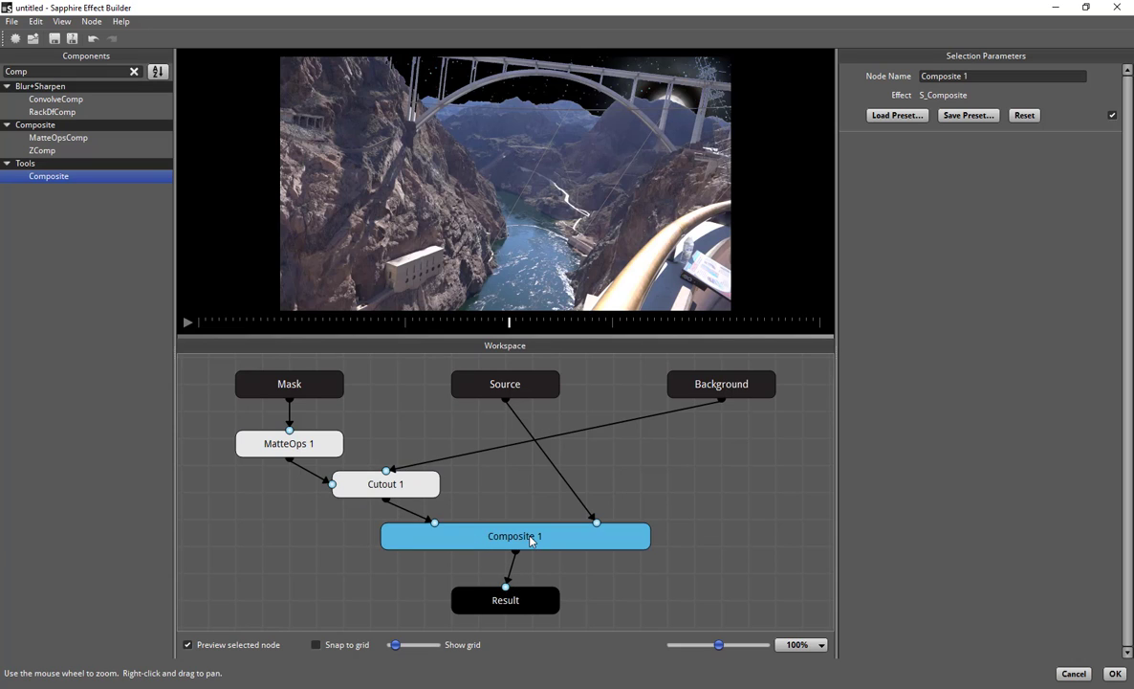
pyautogui.moveTo(531, 540); pyautogui.dragTo(536, 548)
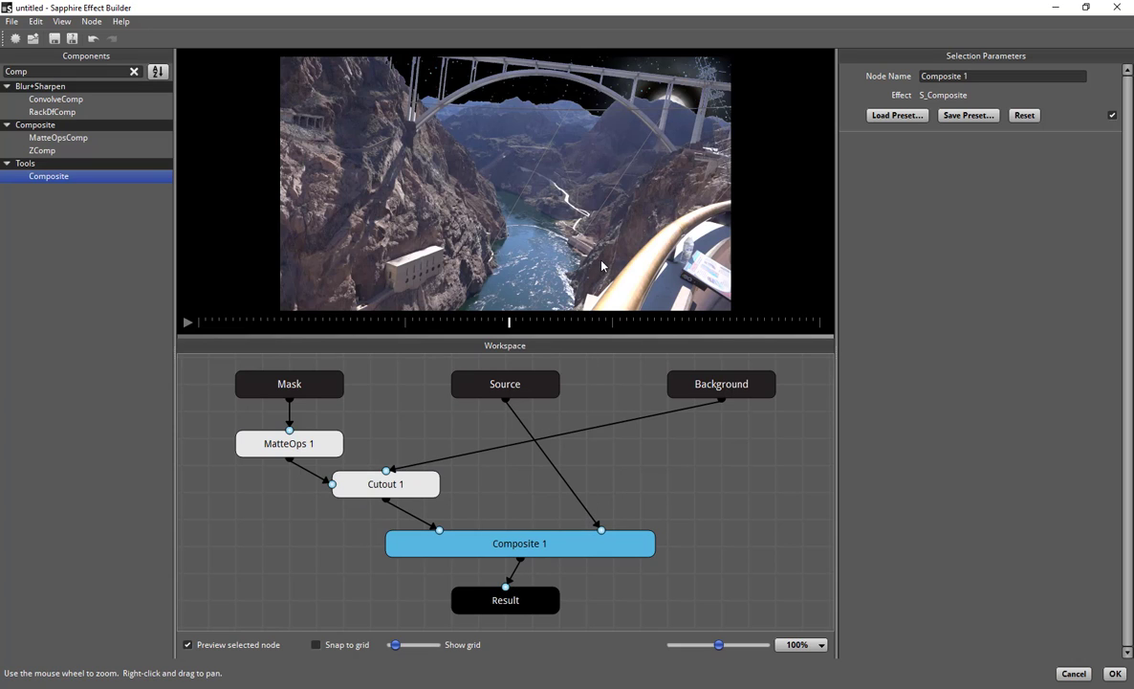
pyautogui.moveTo(29, 71); pyautogui.dragTo(4, 71)
# Insert a BleachBypass node between Source and Composite 1 and choose the Day to Night preset
pyautogui.write('ble')
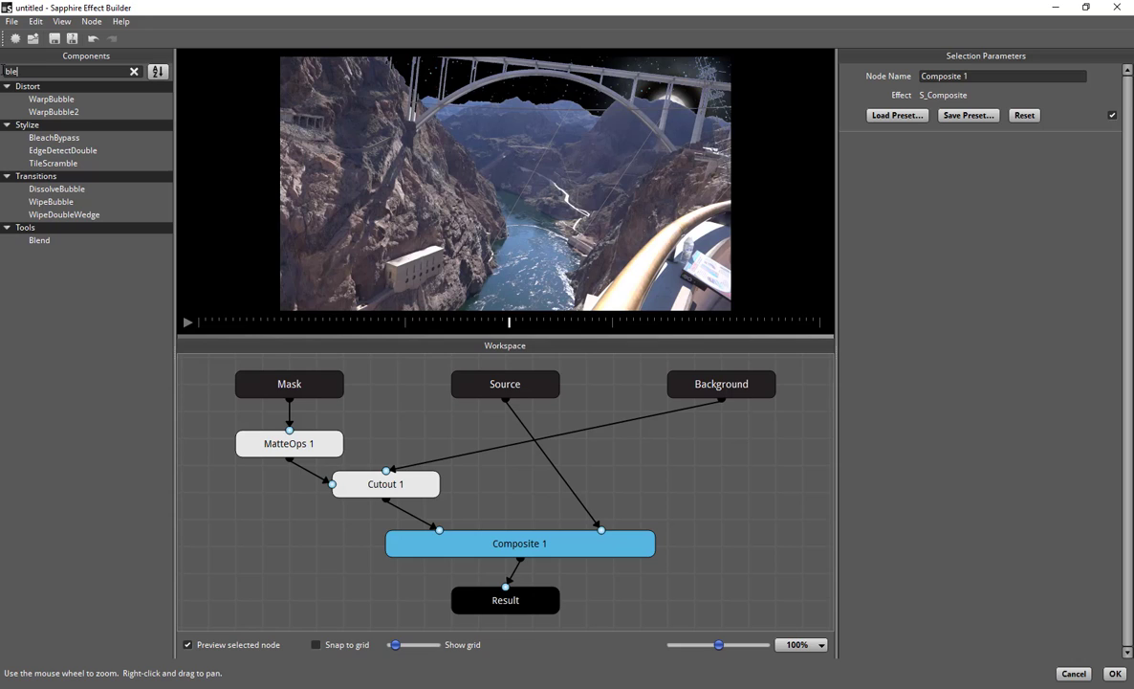
pyautogui.click(36, 140)
pyautogui.moveTo(36, 139); pyautogui.dragTo(562, 483)
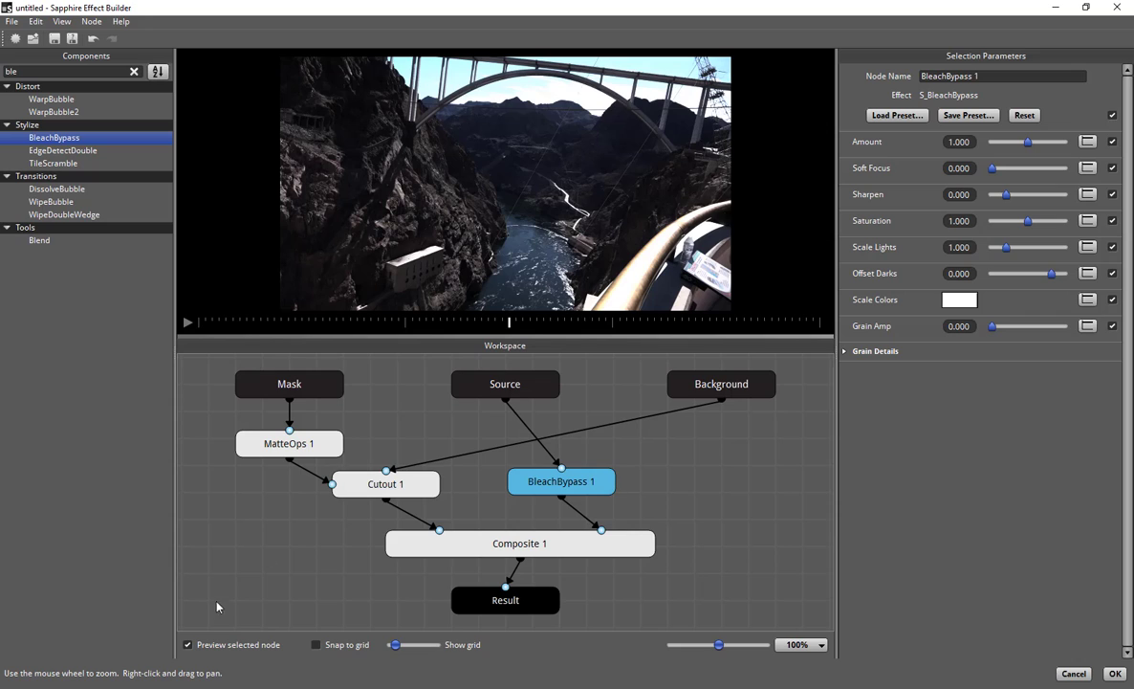
pyautogui.click(203, 647)
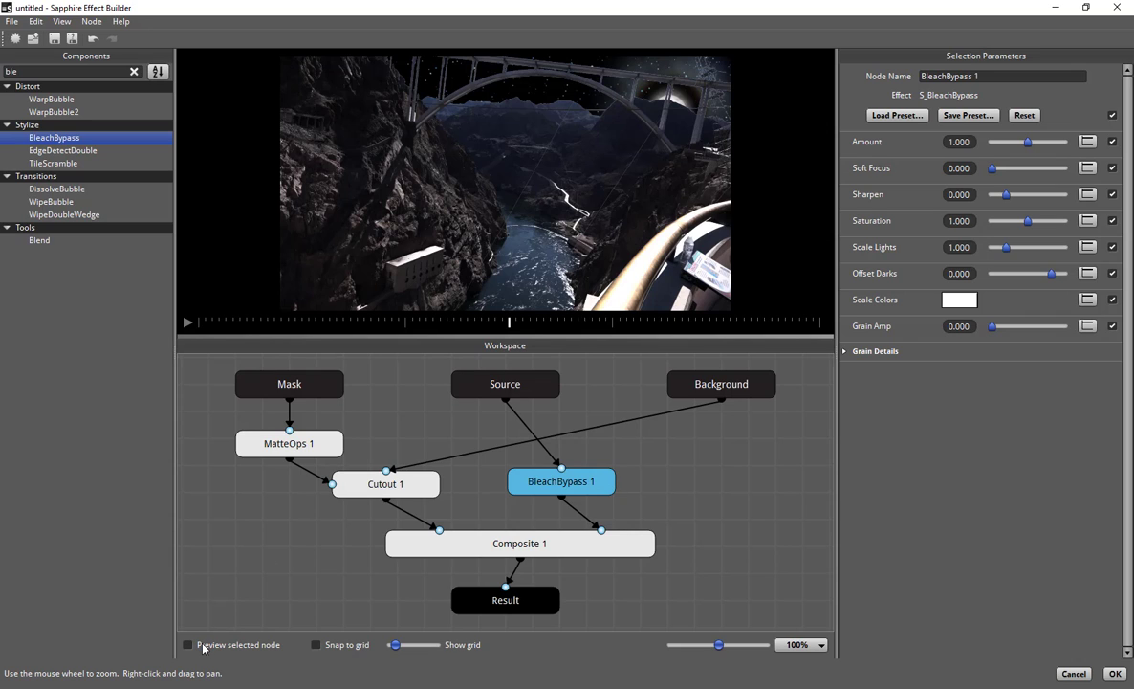
pyautogui.click(203, 646)
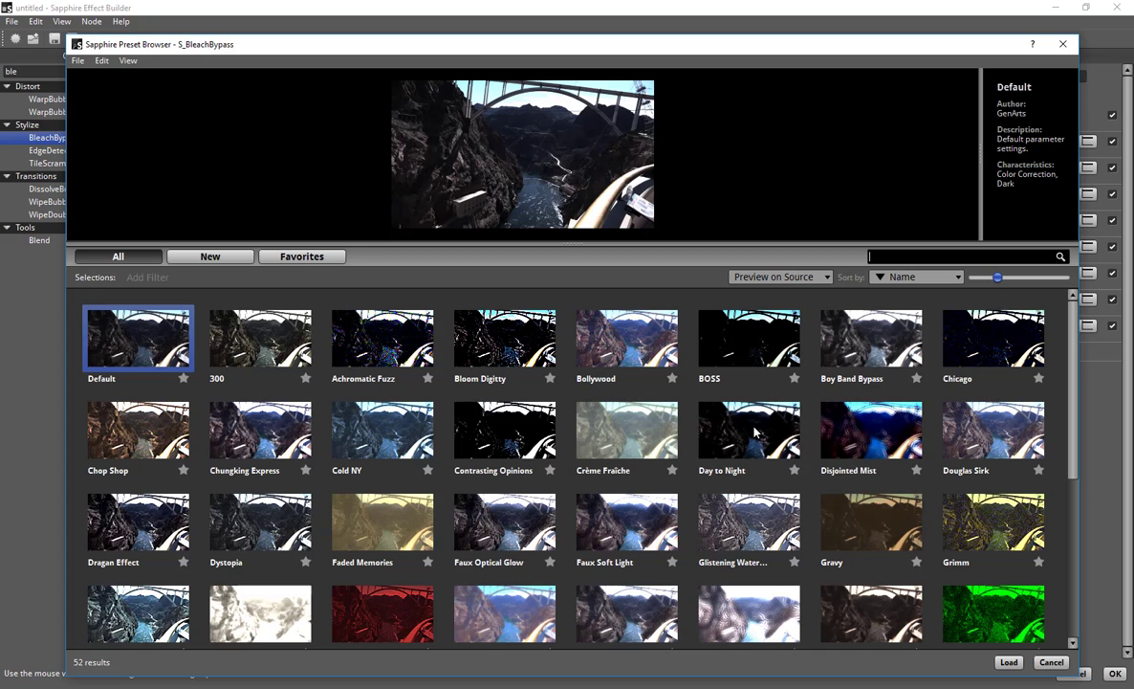
pyautogui.click(755, 432)
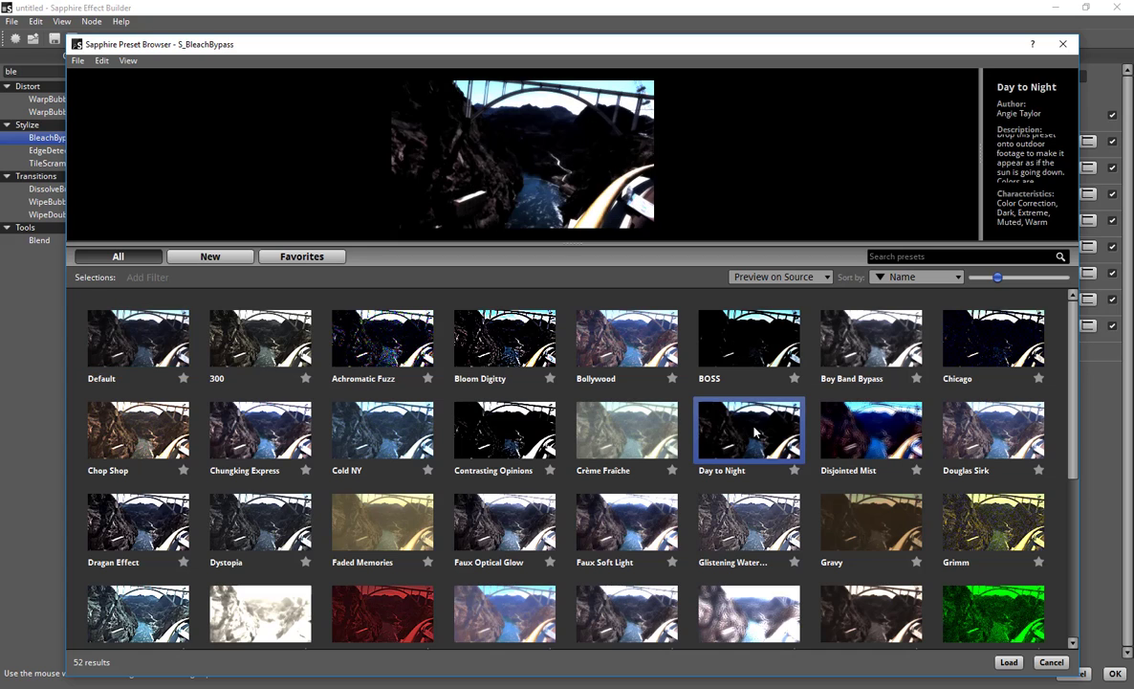
# Load the Day to Night preset, preview the Result node, and accept the effect
pyautogui.click(1009, 662)
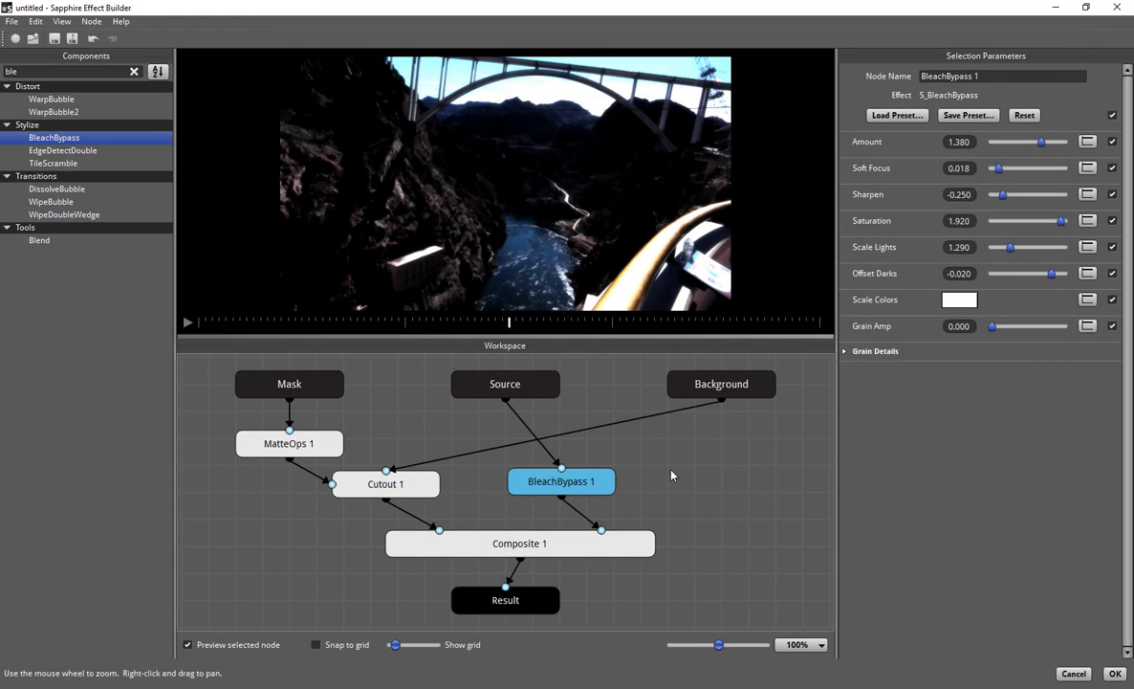
pyautogui.click(532, 600)
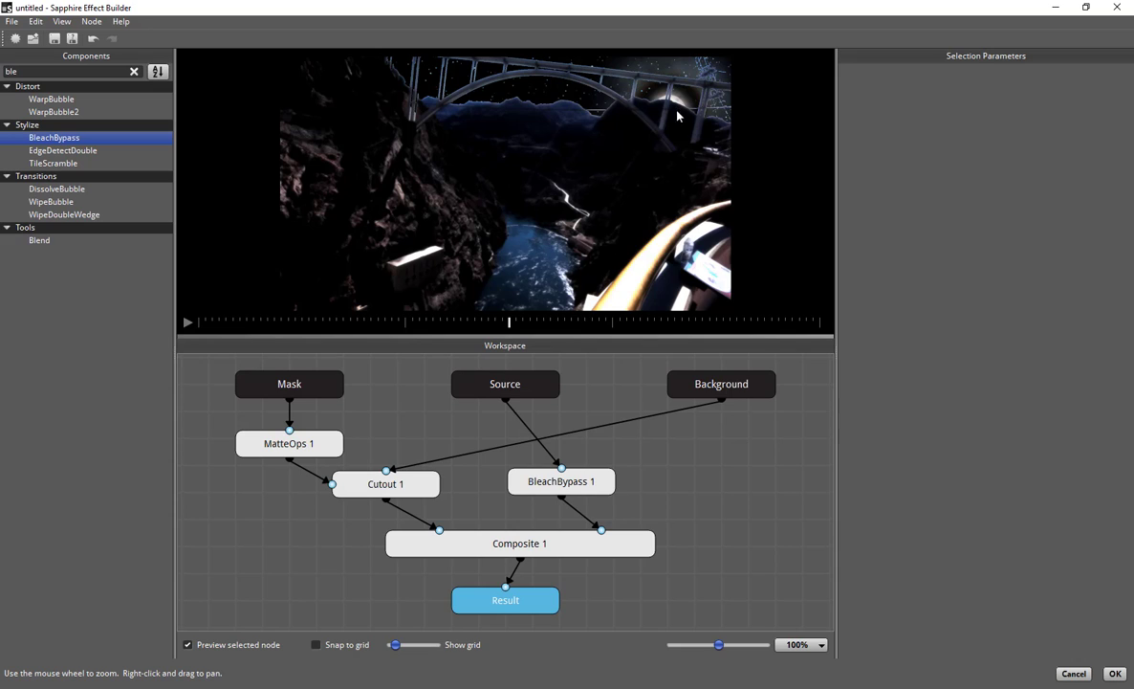
pyautogui.click(1116, 676)
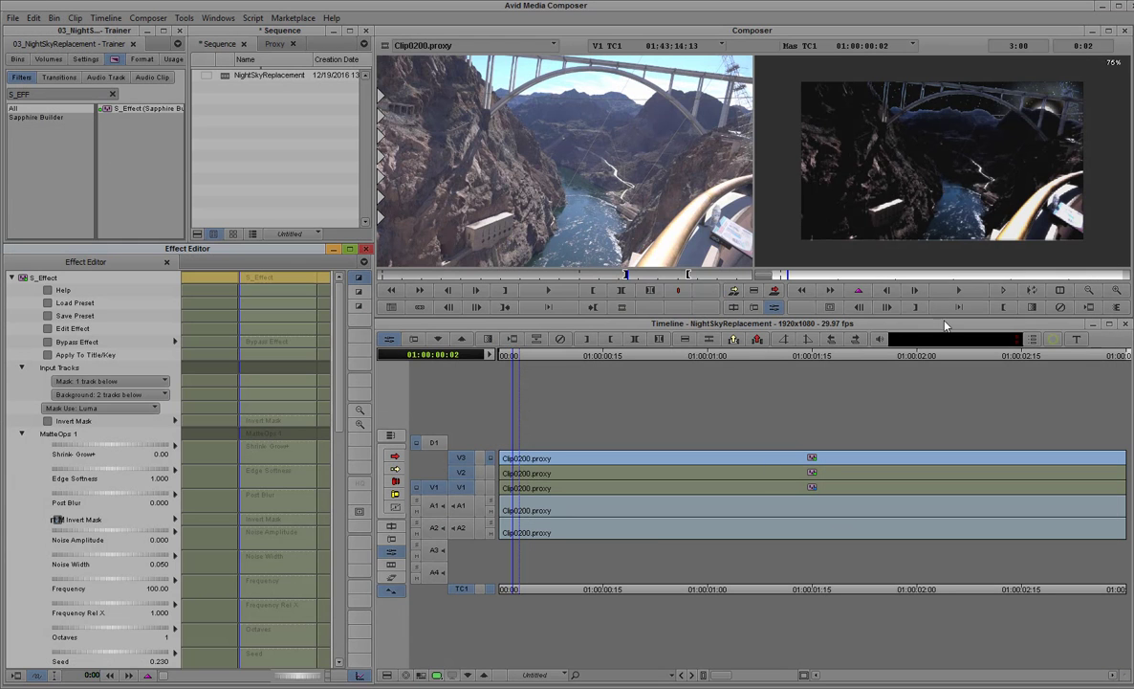
# Enlarge the record monitor, select the V1 clip, and expand its S_Effect parameters
pyautogui.click(1117, 292)
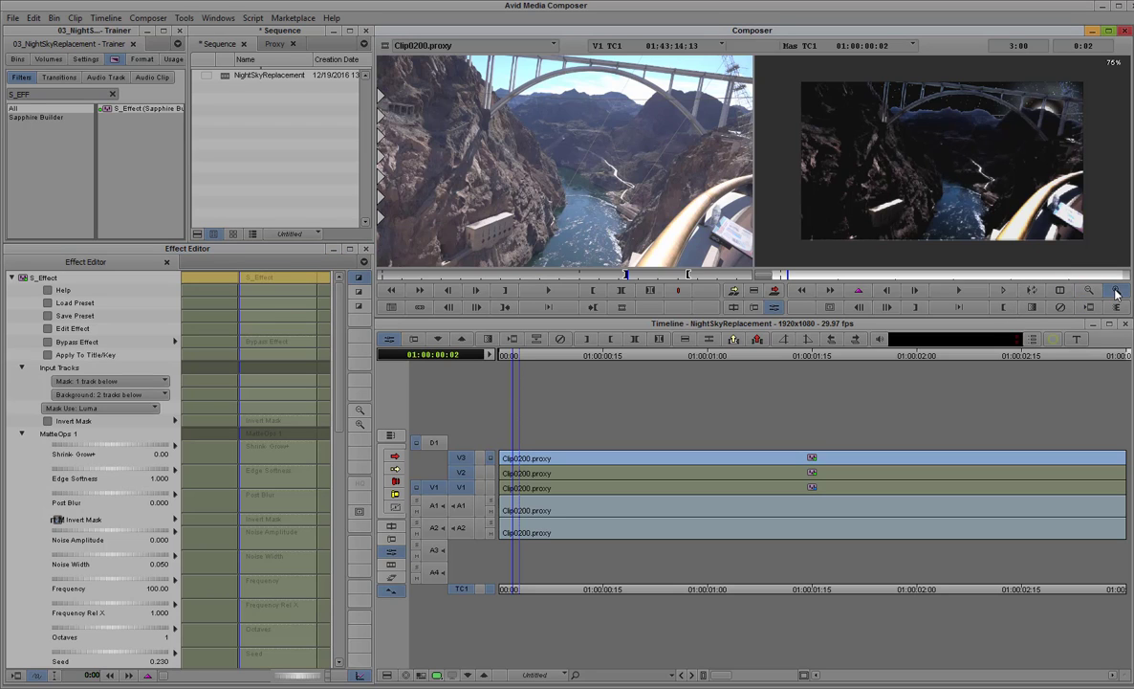
pyautogui.click(1117, 292)
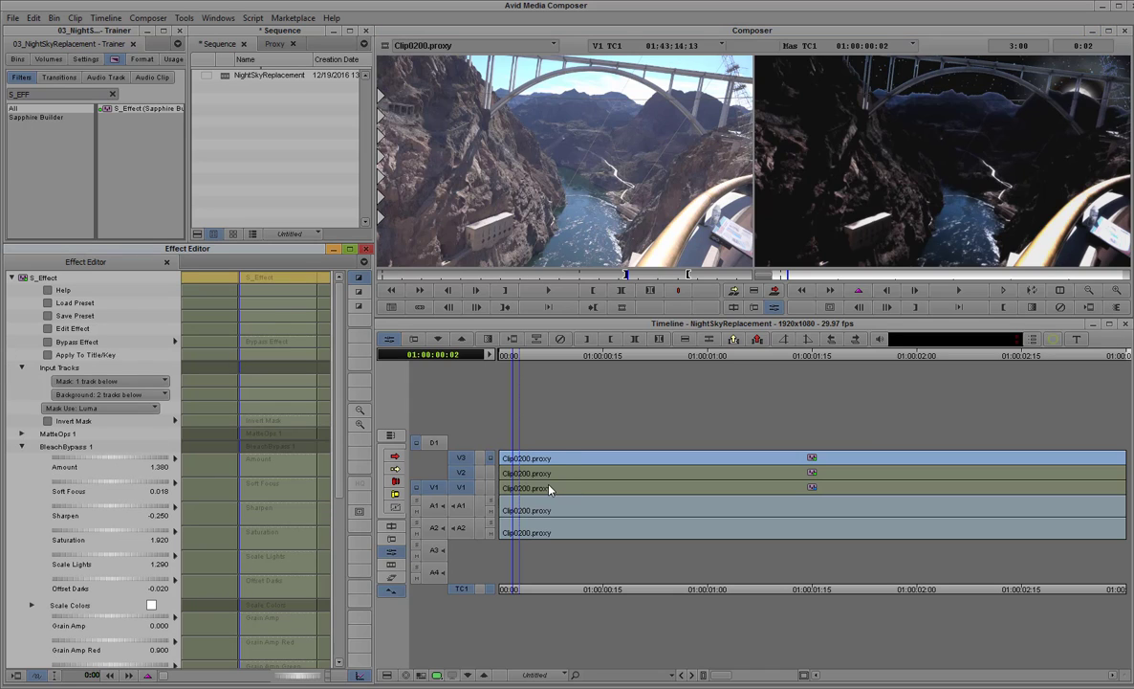
pyautogui.click(549, 489)
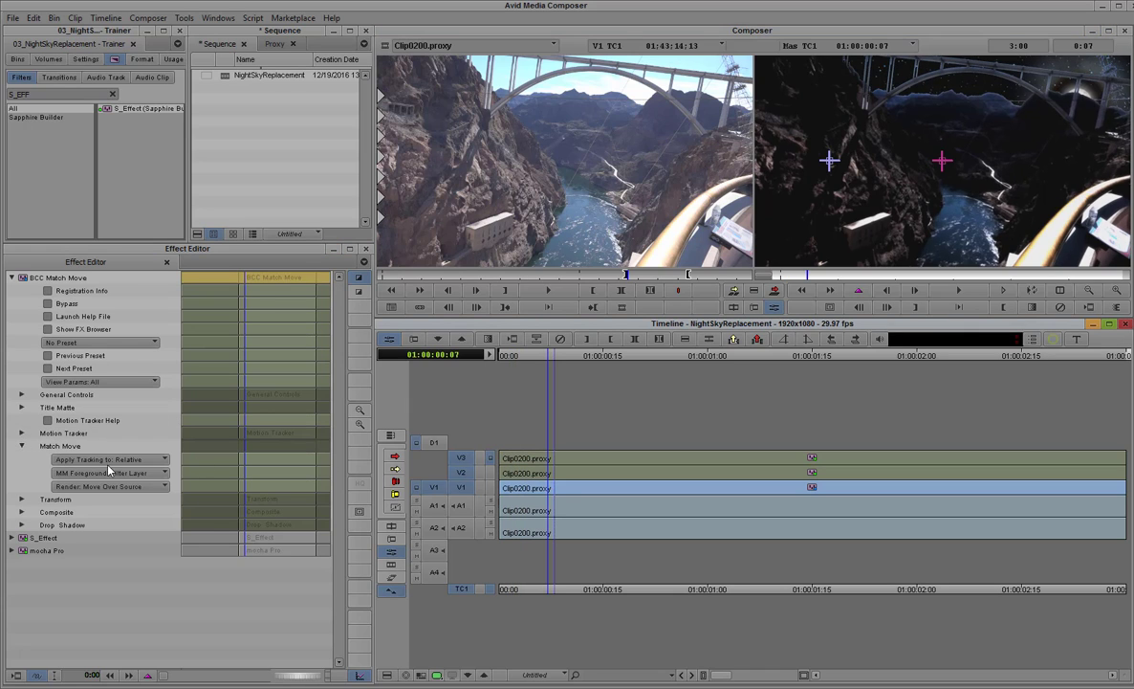
pyautogui.click(11, 277)
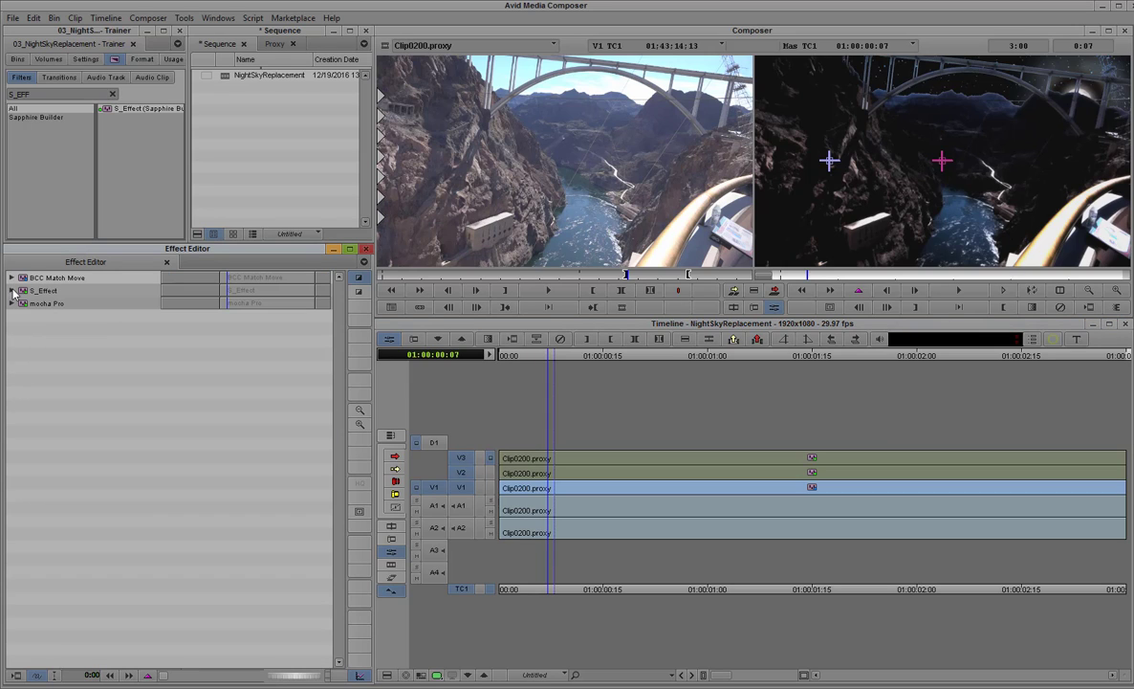
pyautogui.click(12, 294)
pyautogui.click(11, 291)
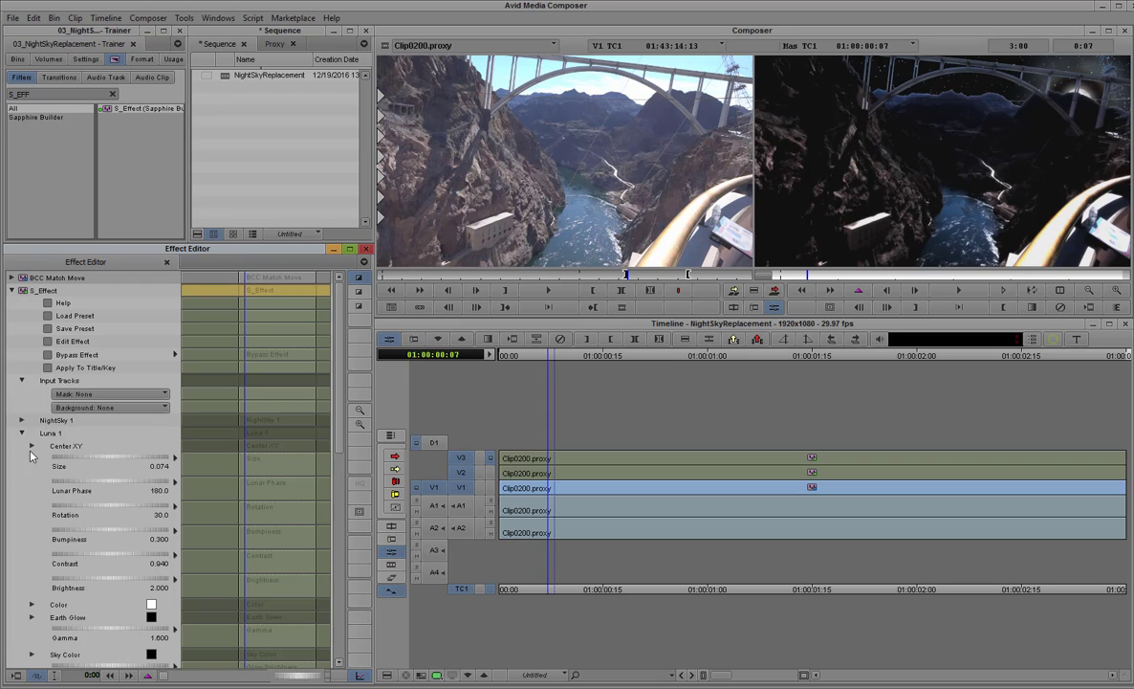
# Lower the moon by adjusting Luna 1 Center XY to 405, -297
pyautogui.click(31, 446)
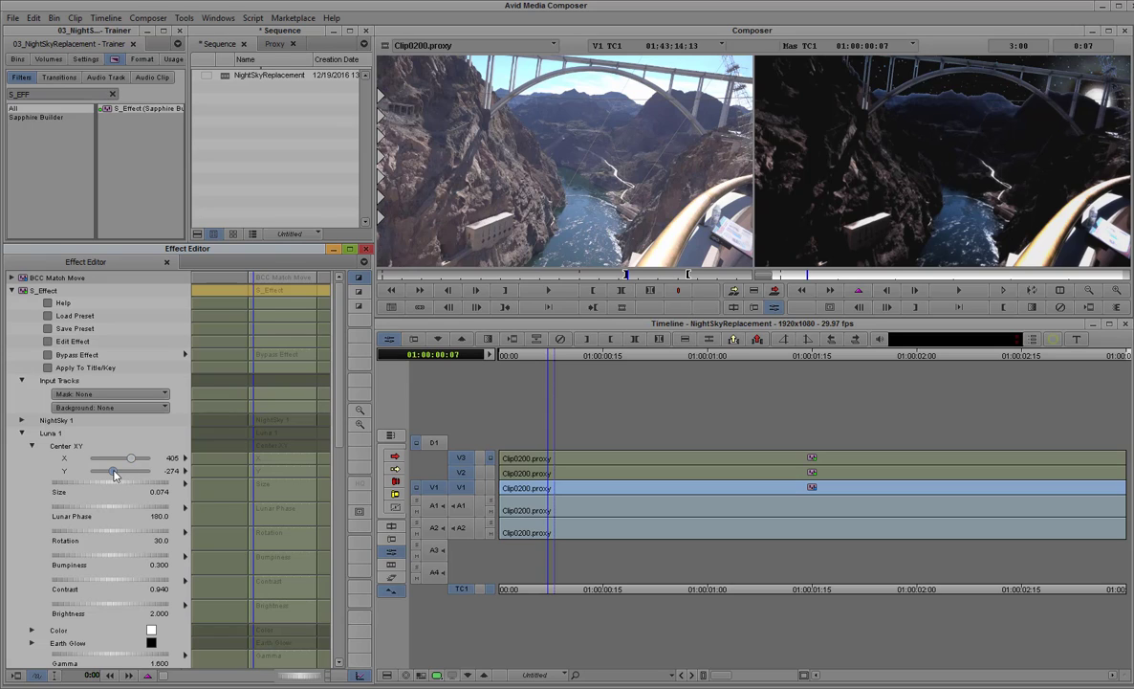
pyautogui.moveTo(115, 475); pyautogui.dragTo(112, 475)
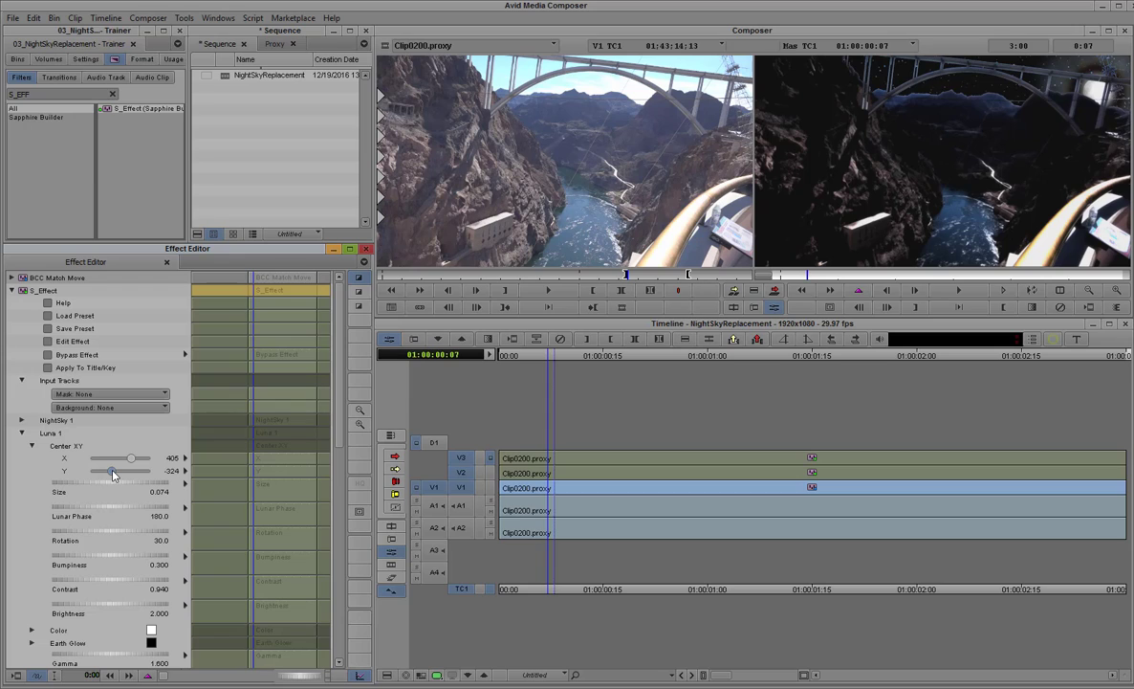
pyautogui.moveTo(112, 475); pyautogui.dragTo(111, 476)
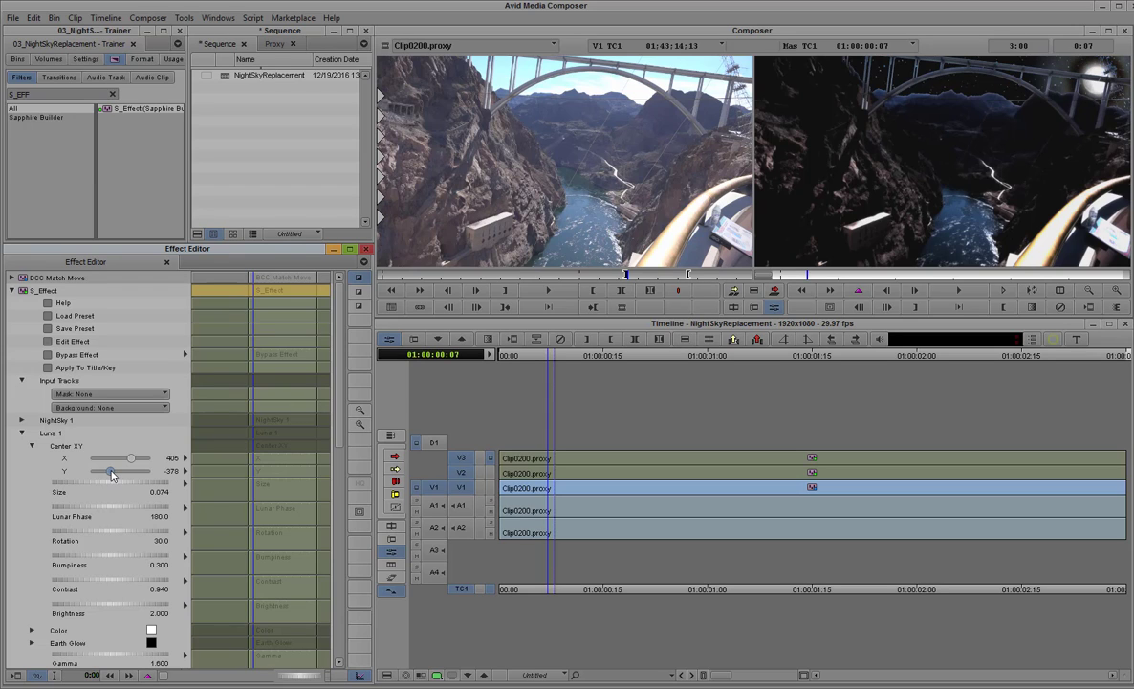
pyautogui.moveTo(112, 475); pyautogui.dragTo(113, 475)
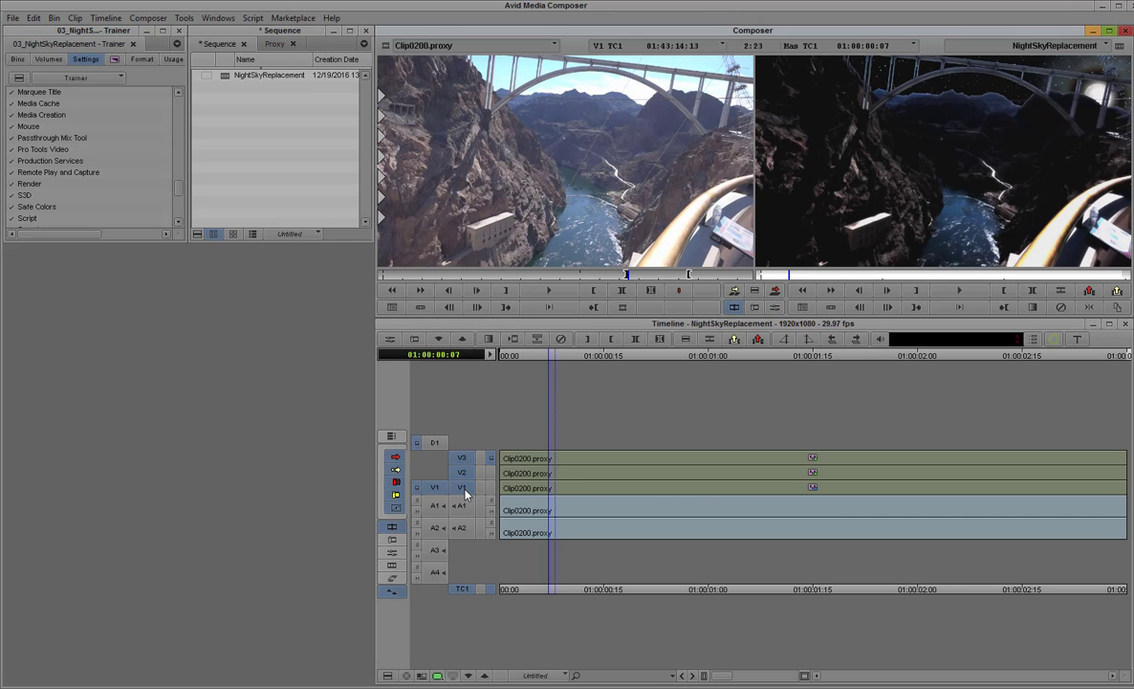
# Render the 3 effects of NightSkyReplacement at a slightly later playhead position
pyautogui.moveTo(550, 364); pyautogui.dragTo(638, 373)
pyautogui.rightClick(654, 399)
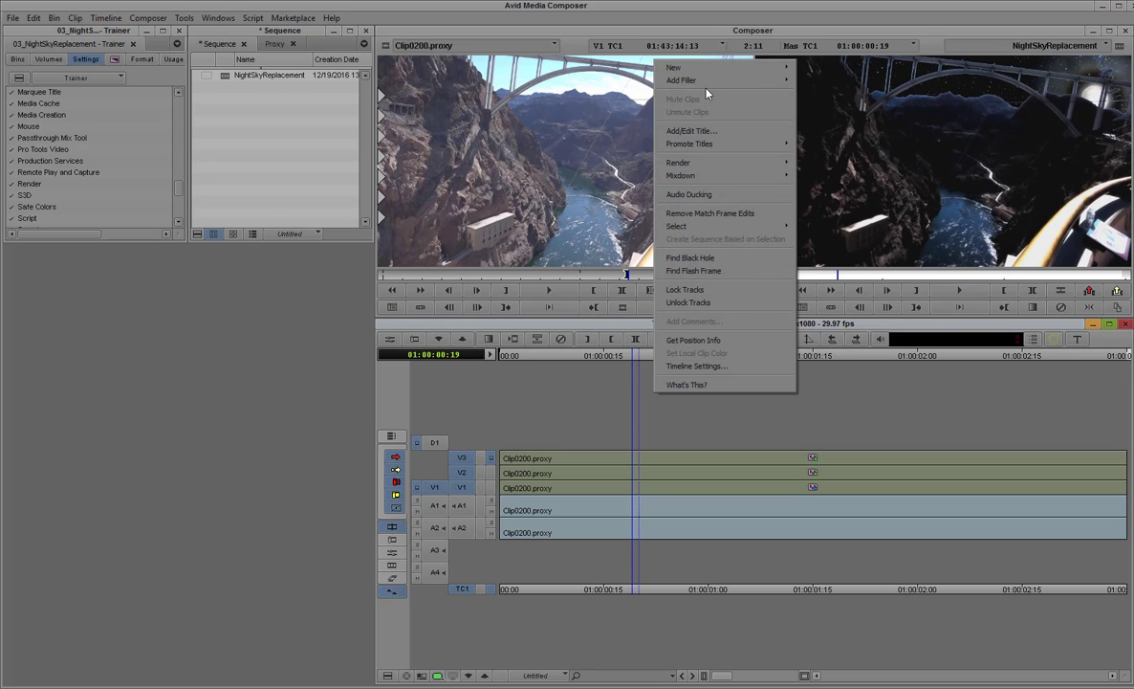
pyautogui.moveTo(694, 163)
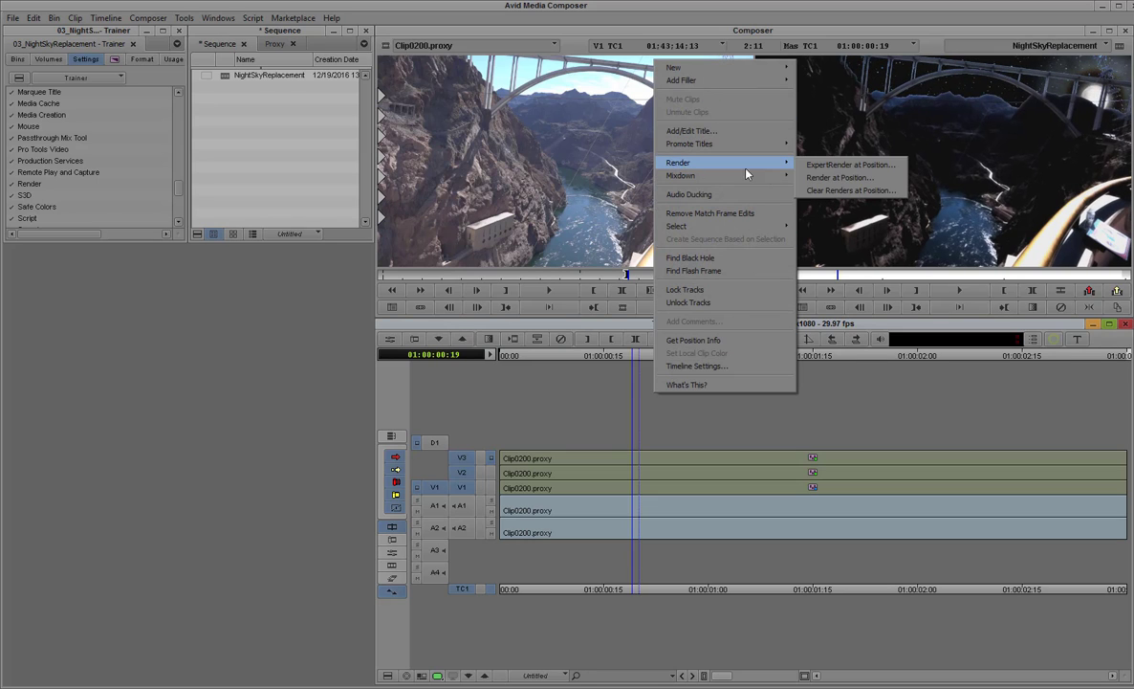
pyautogui.click(832, 178)
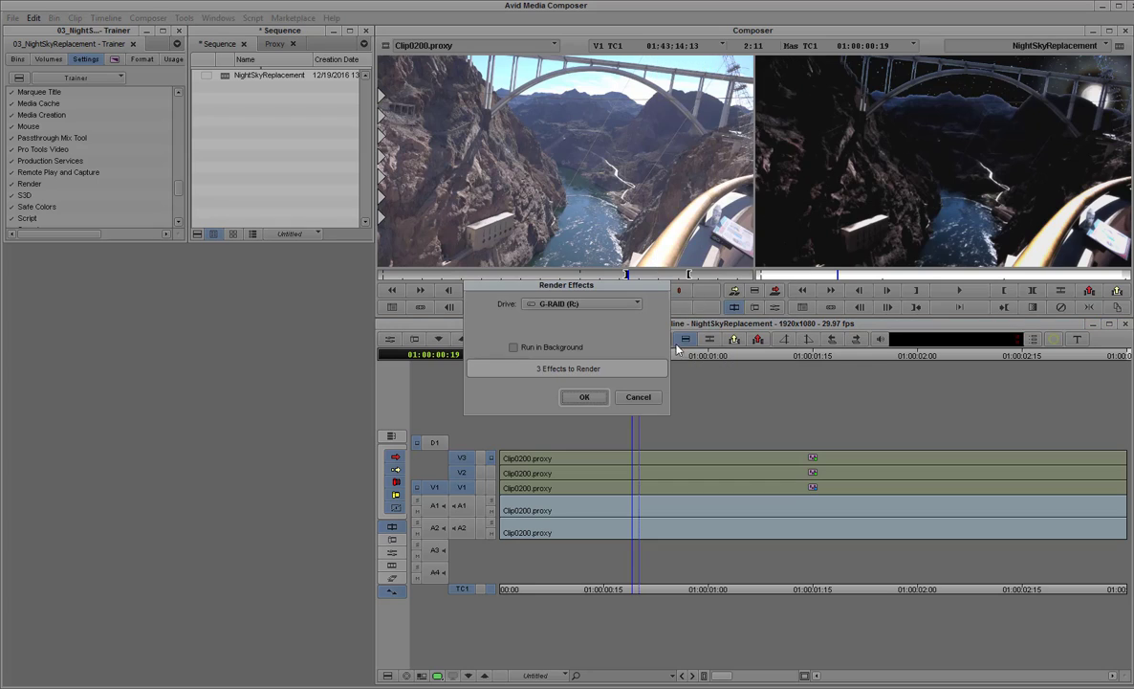
pyautogui.click(584, 398)
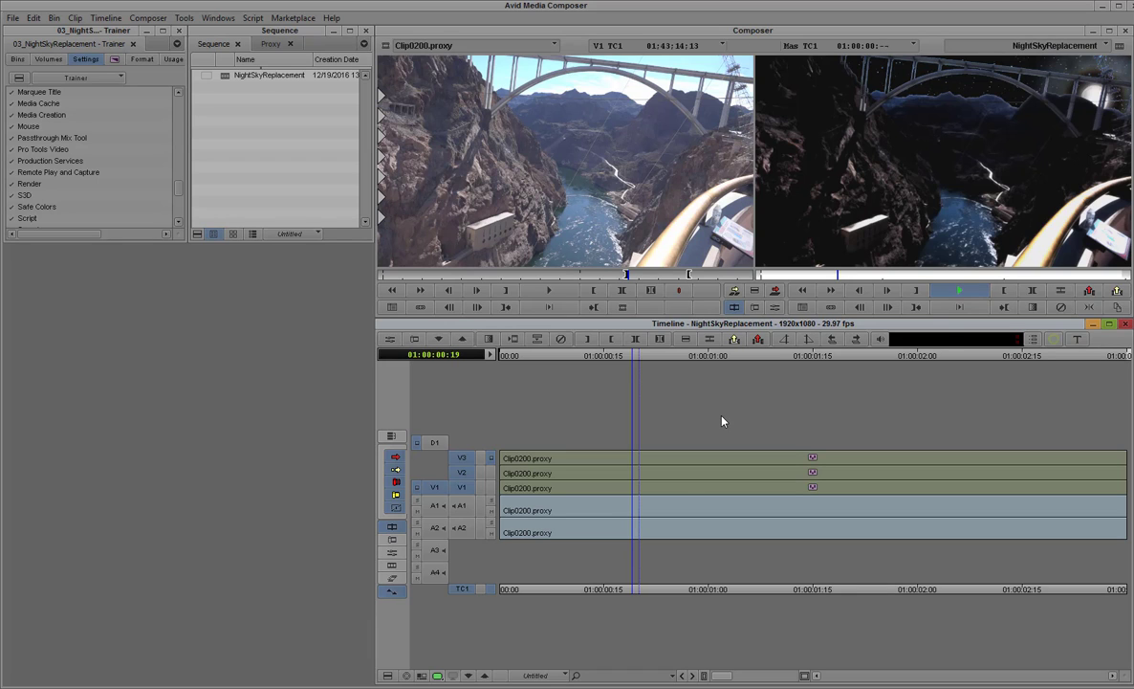
pyautogui.press('space')
pyautogui.press('space')
pyautogui.press('j')
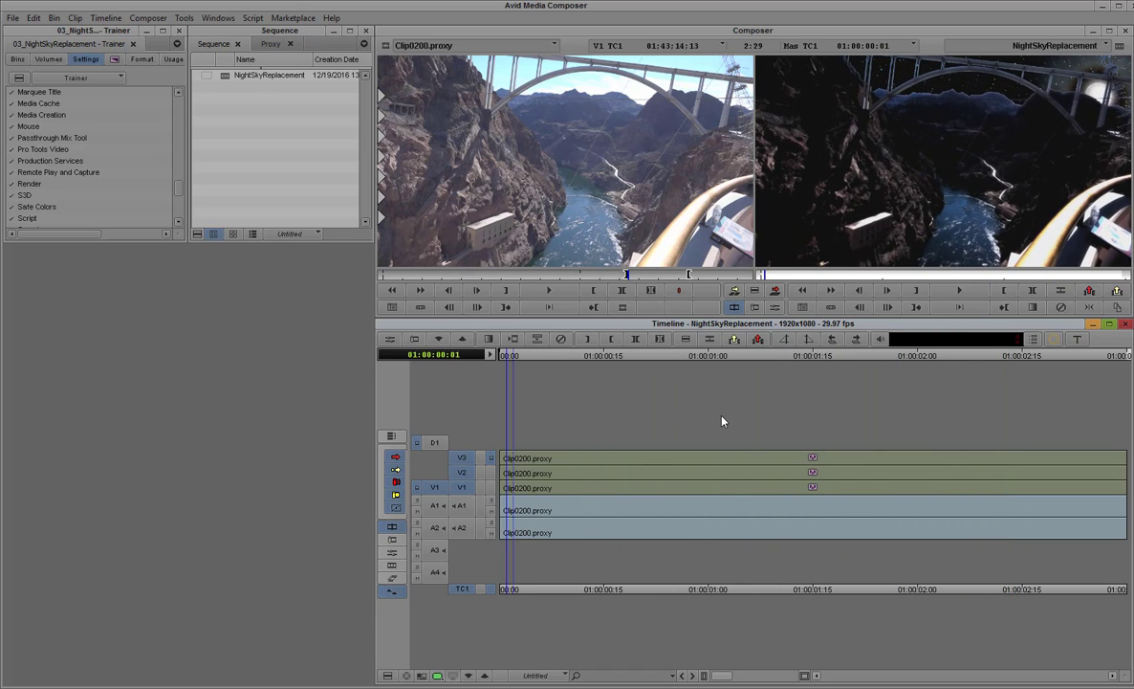
pyautogui.press('space')
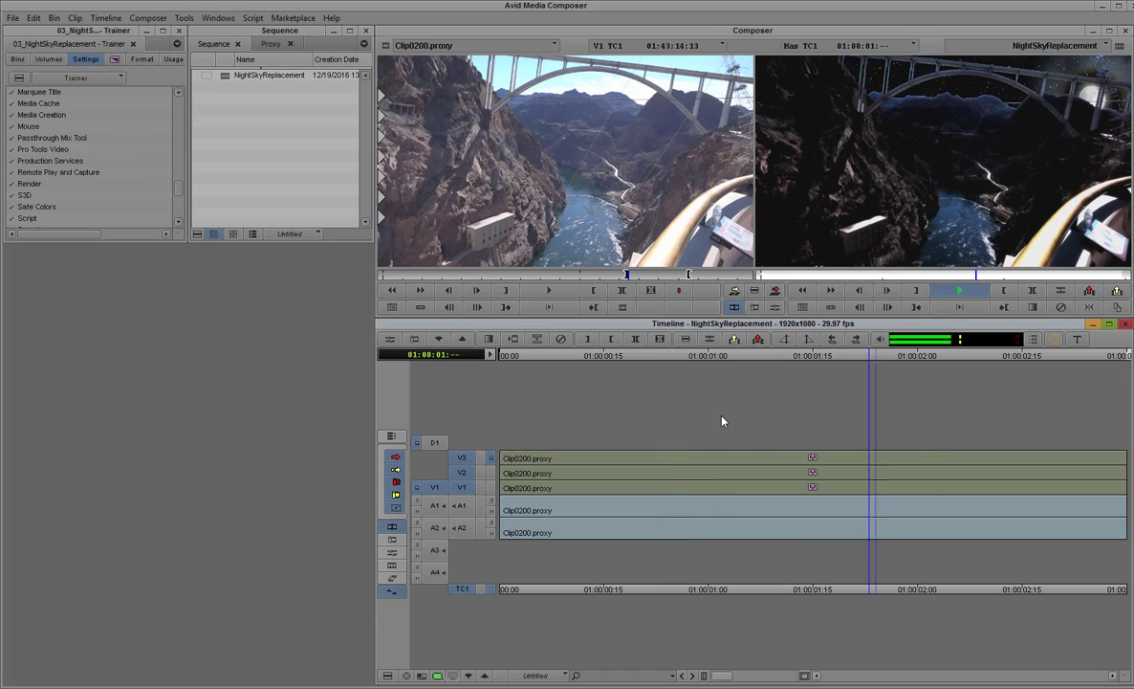
pyautogui.press('space')
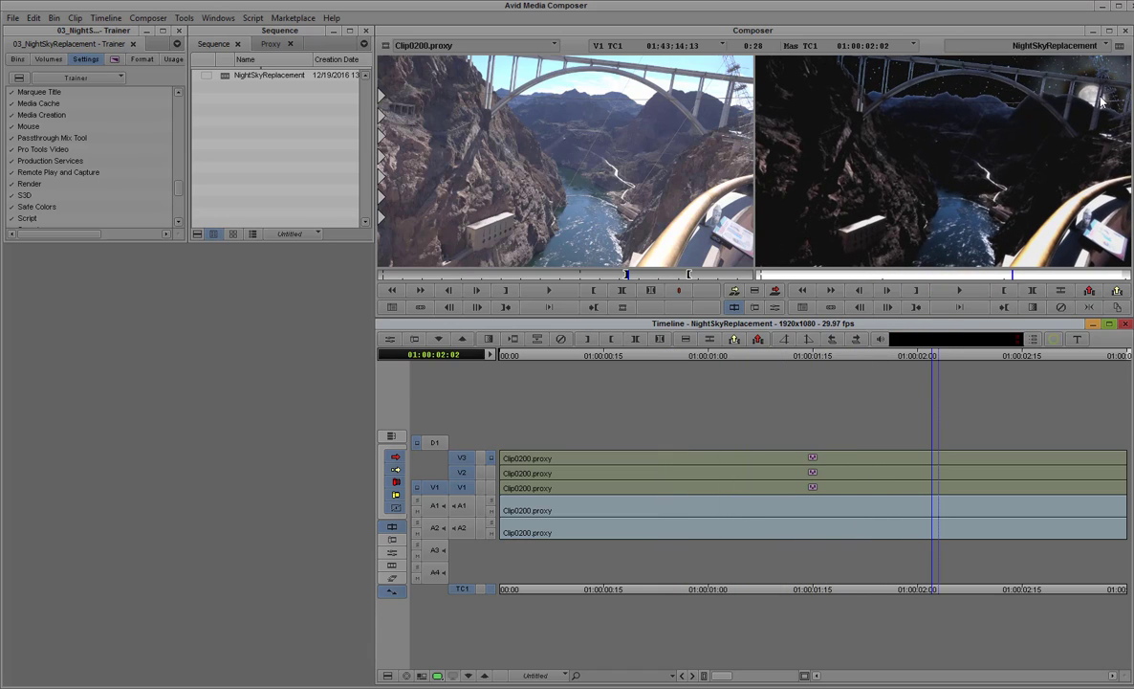
pyautogui.press('j')
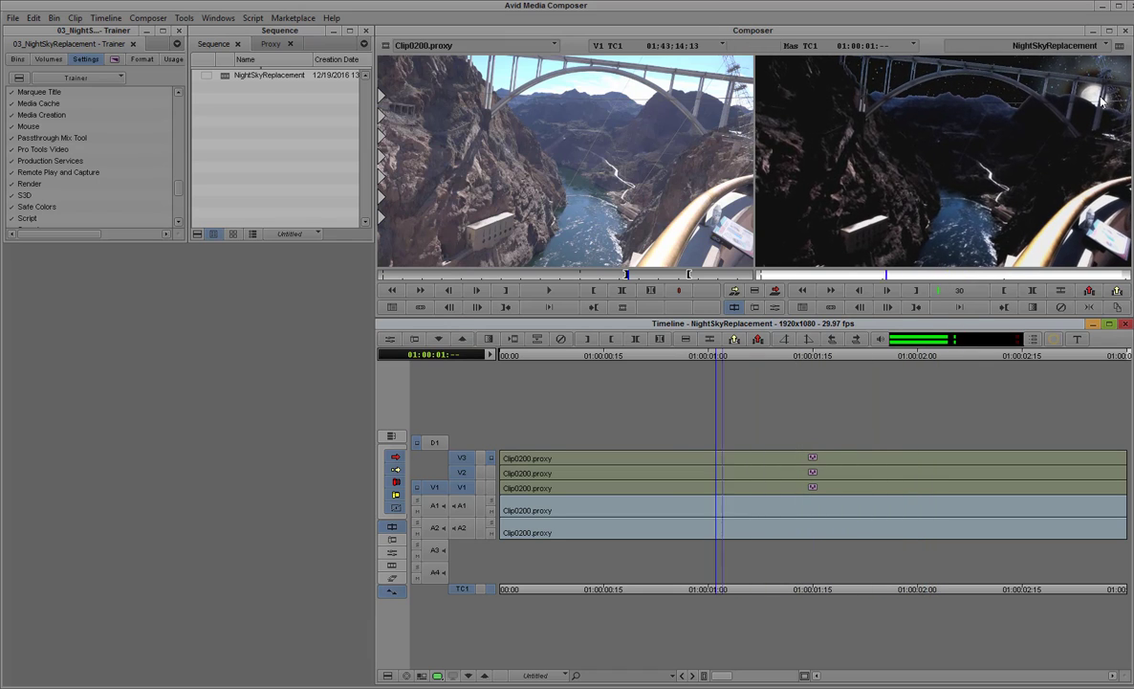
pyautogui.press('l')
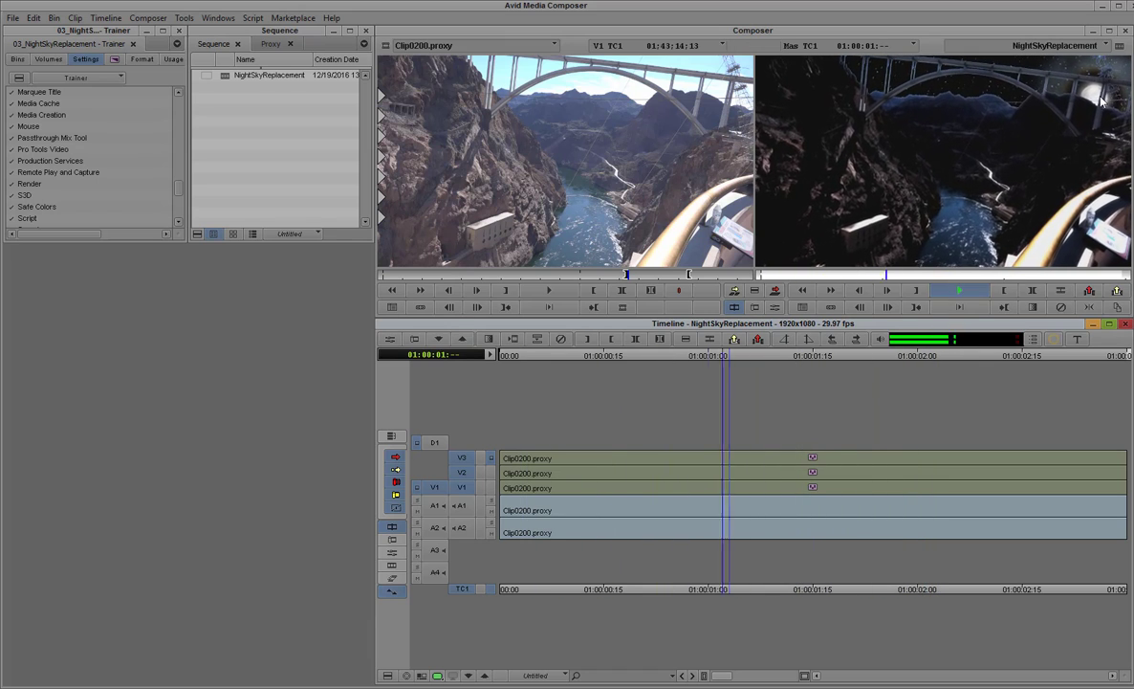
pyautogui.press('k')
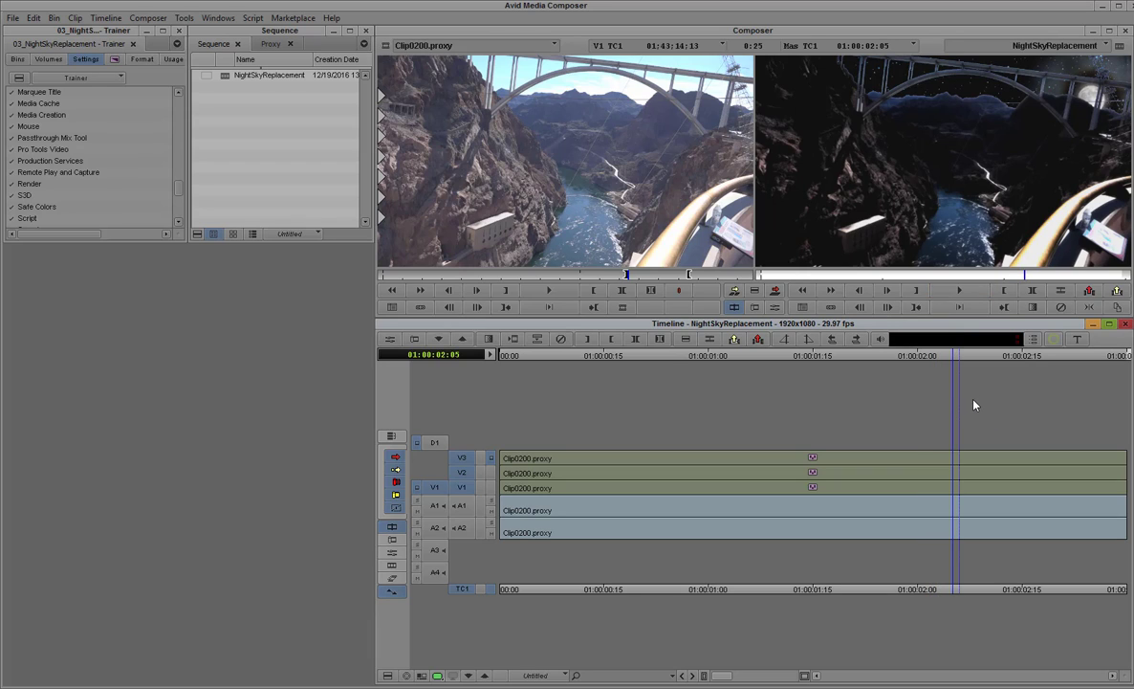
# In Effect Mode, set the V1 clip's BCC Match Move Transform Scale X to 130
pyautogui.click(389, 344)
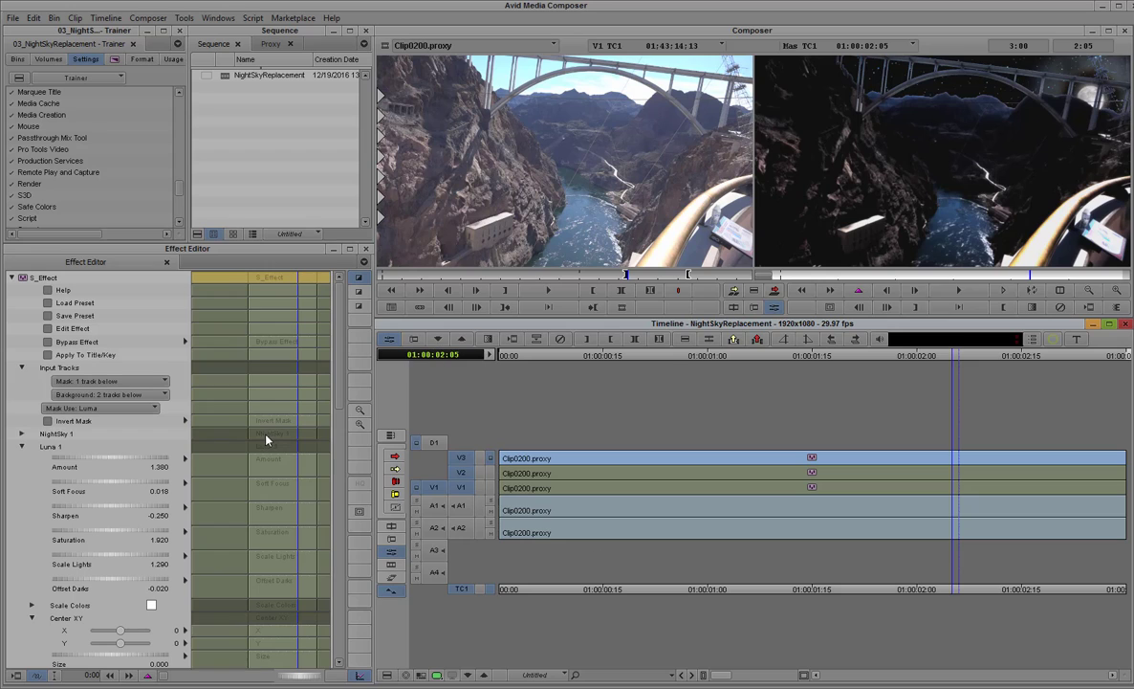
pyautogui.click(545, 488)
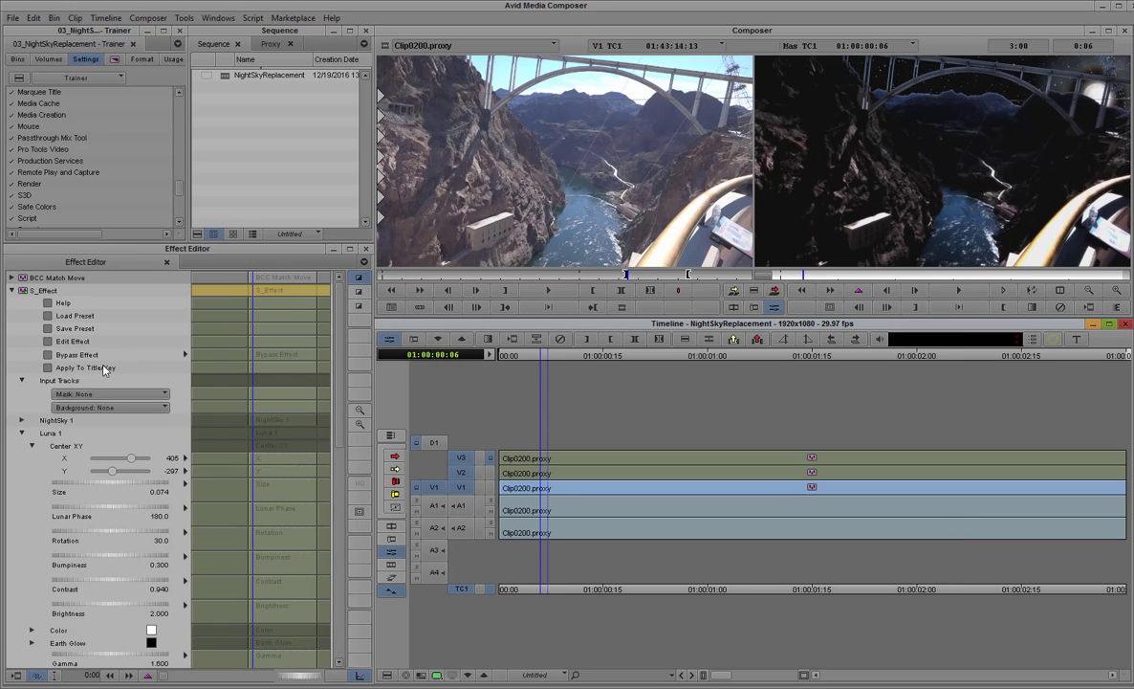
pyautogui.click(11, 290)
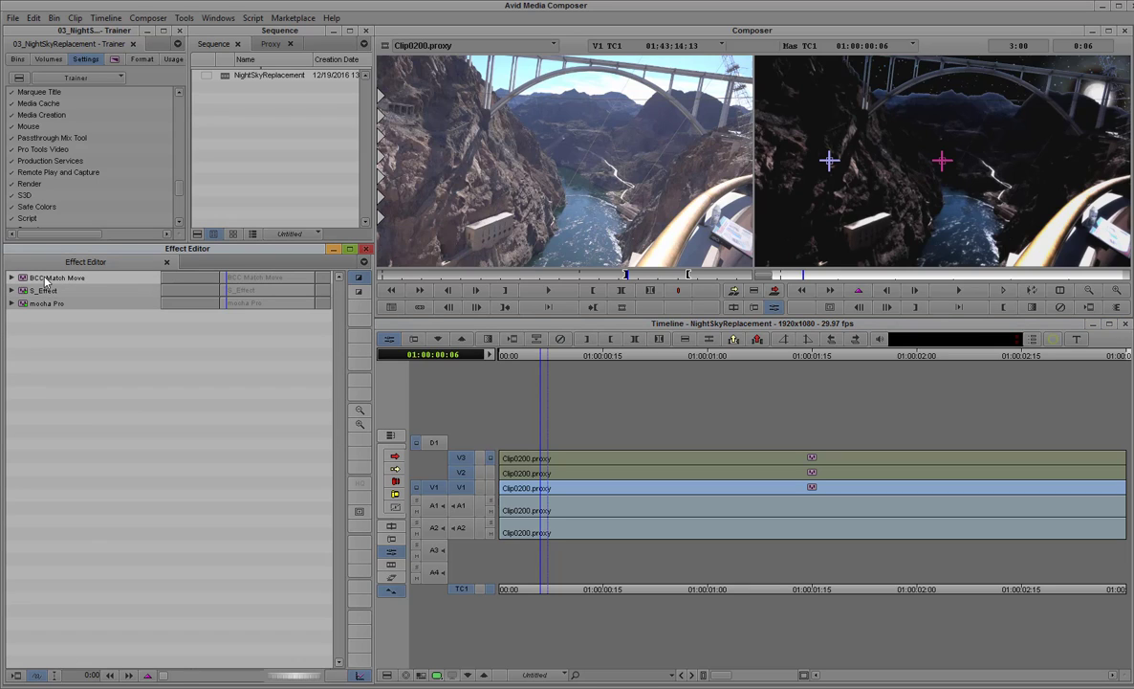
pyautogui.click(11, 278)
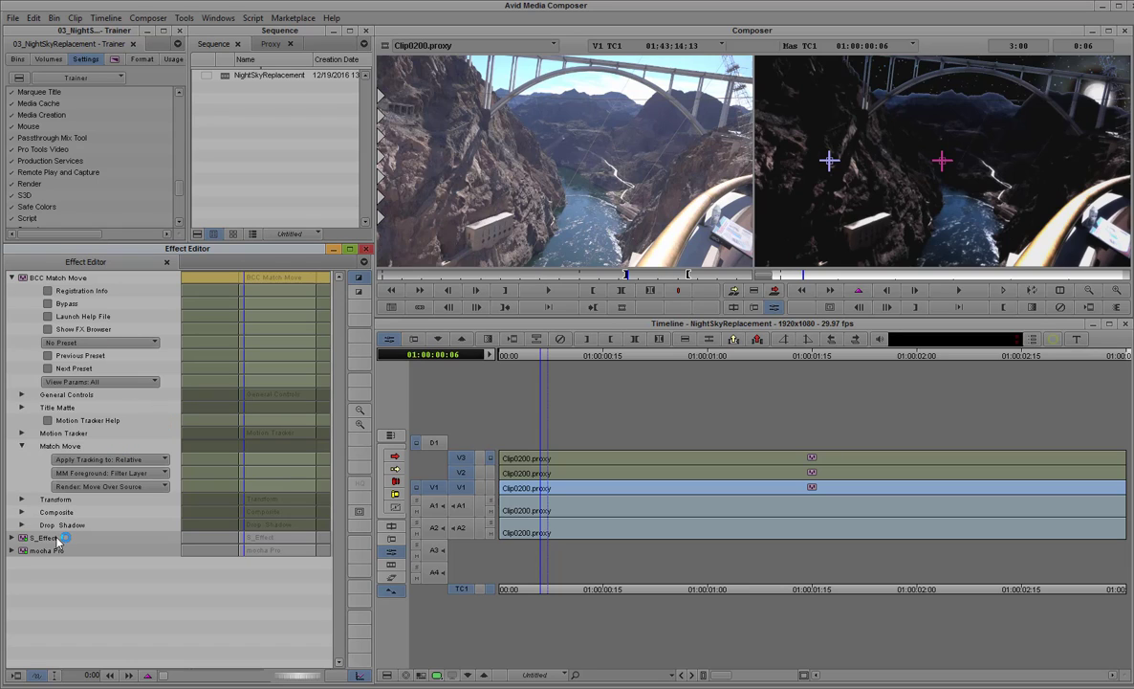
pyautogui.click(22, 500)
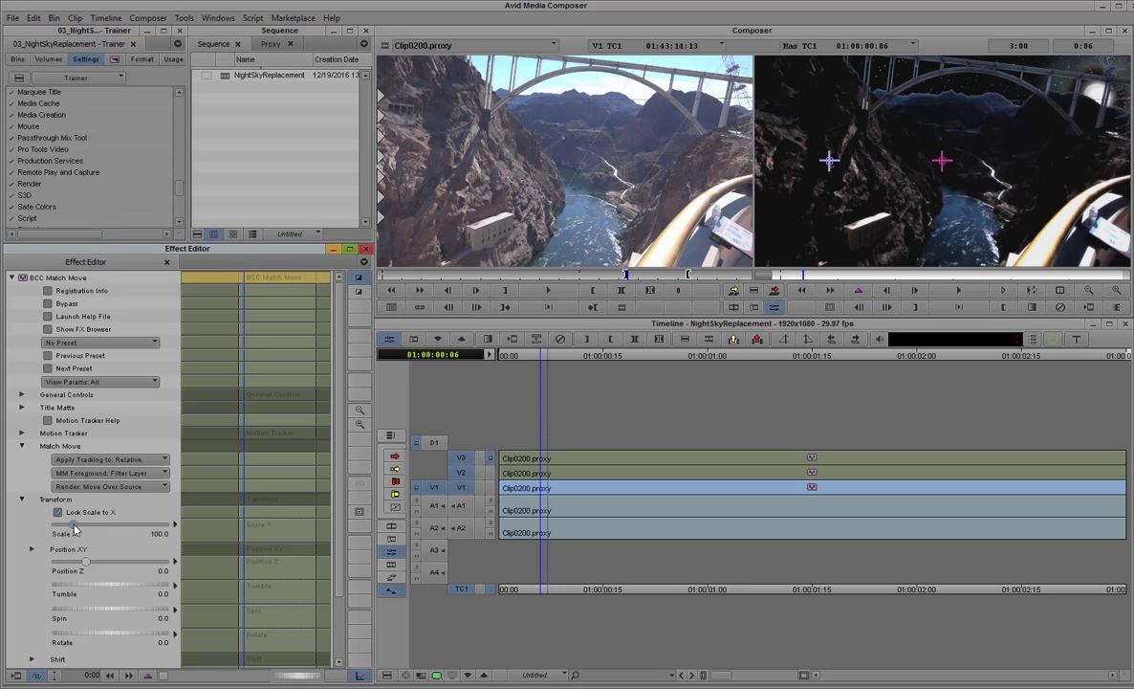
pyautogui.moveTo(75, 526)
pyautogui.mouseDown()
pyautogui.moveTo(58, 526)
pyautogui.moveTo(90, 538)
pyautogui.mouseUp()
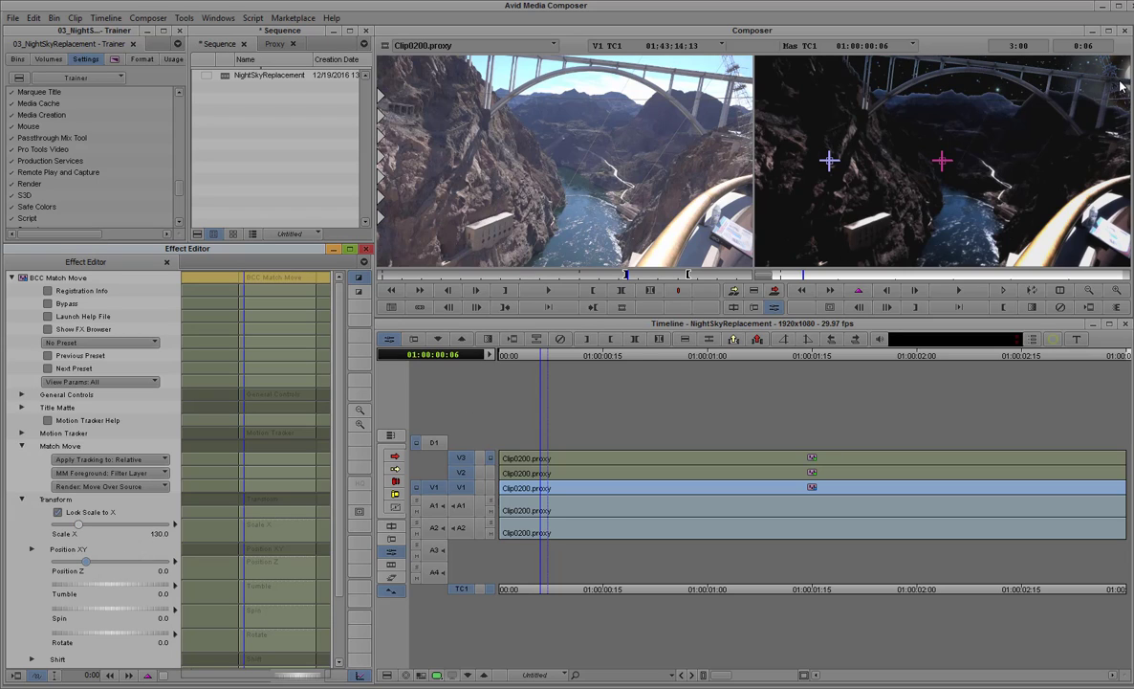
pyautogui.click(11, 277)
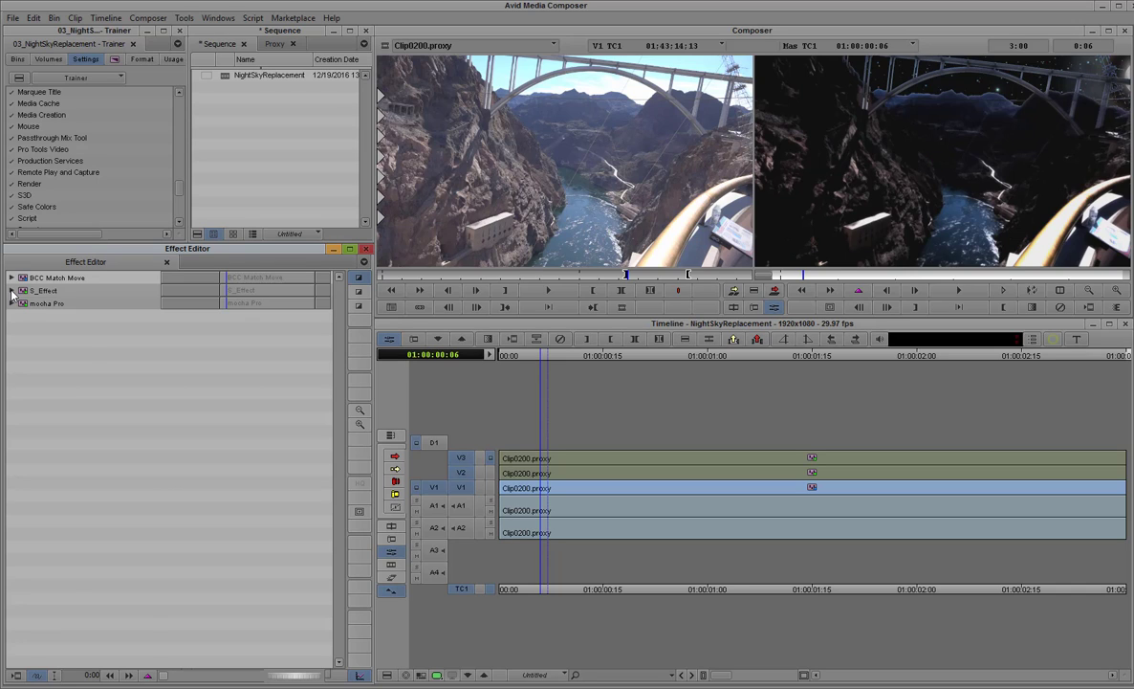
# Reposition the moon to Luna 1 Center XY 297, -278 in the S_Effect parameters
pyautogui.click(11, 291)
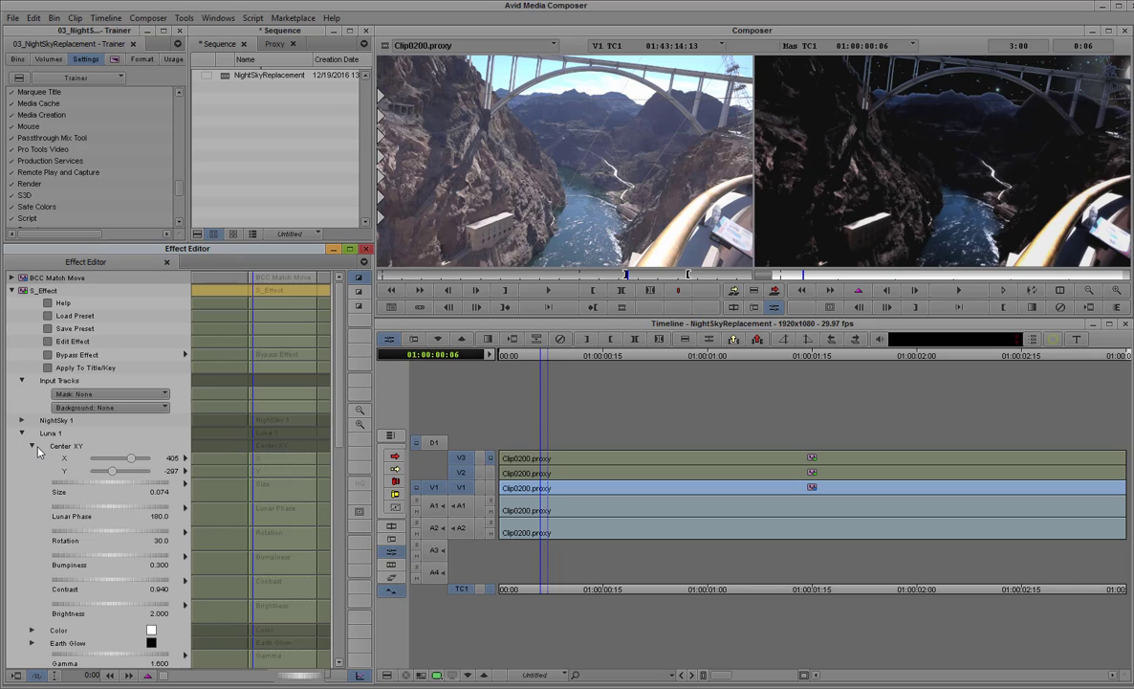
pyautogui.moveTo(125, 463); pyautogui.dragTo(129, 463)
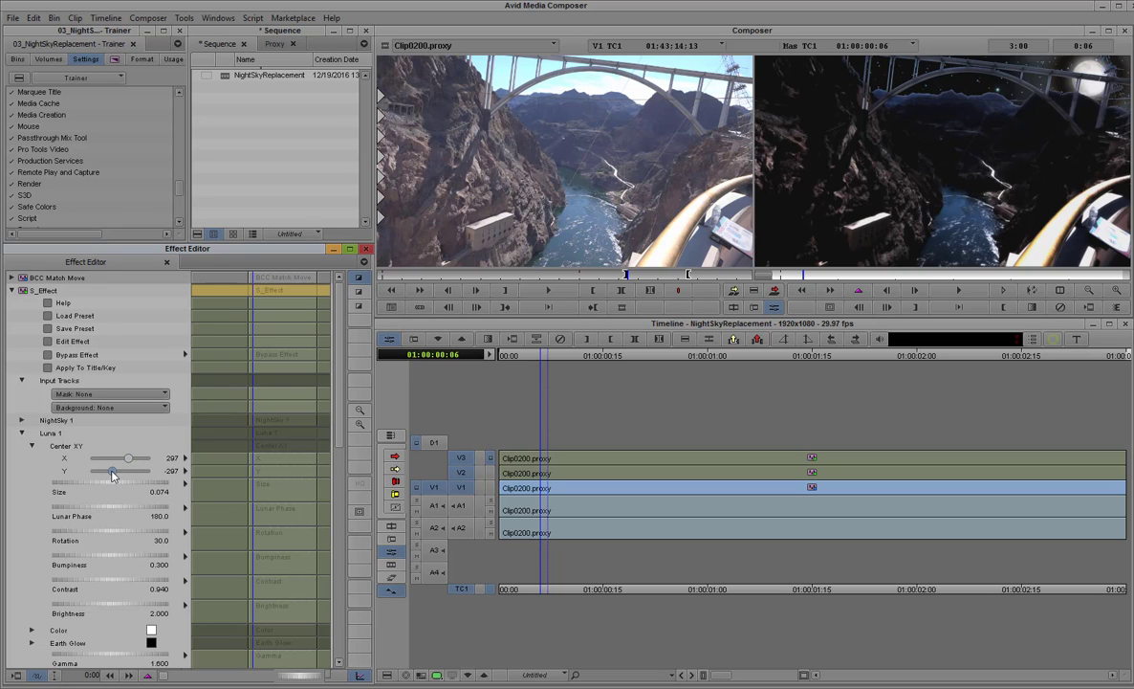
pyautogui.moveTo(112, 475); pyautogui.dragTo(114, 476)
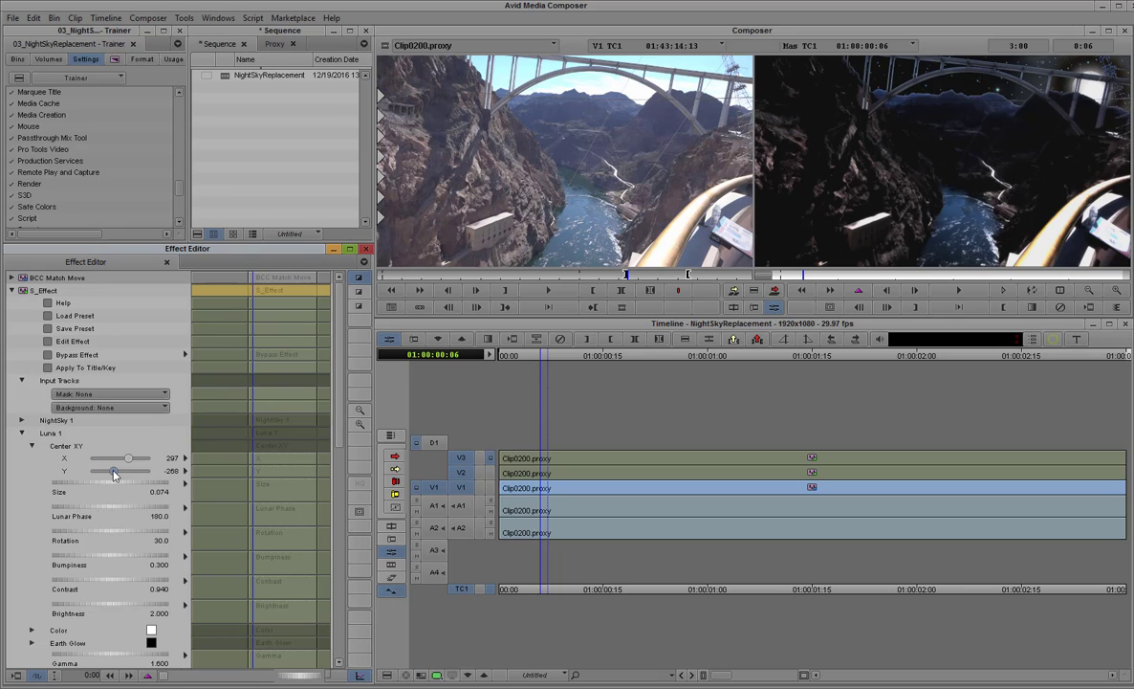
pyautogui.moveTo(114, 475); pyautogui.dragTo(112, 471)
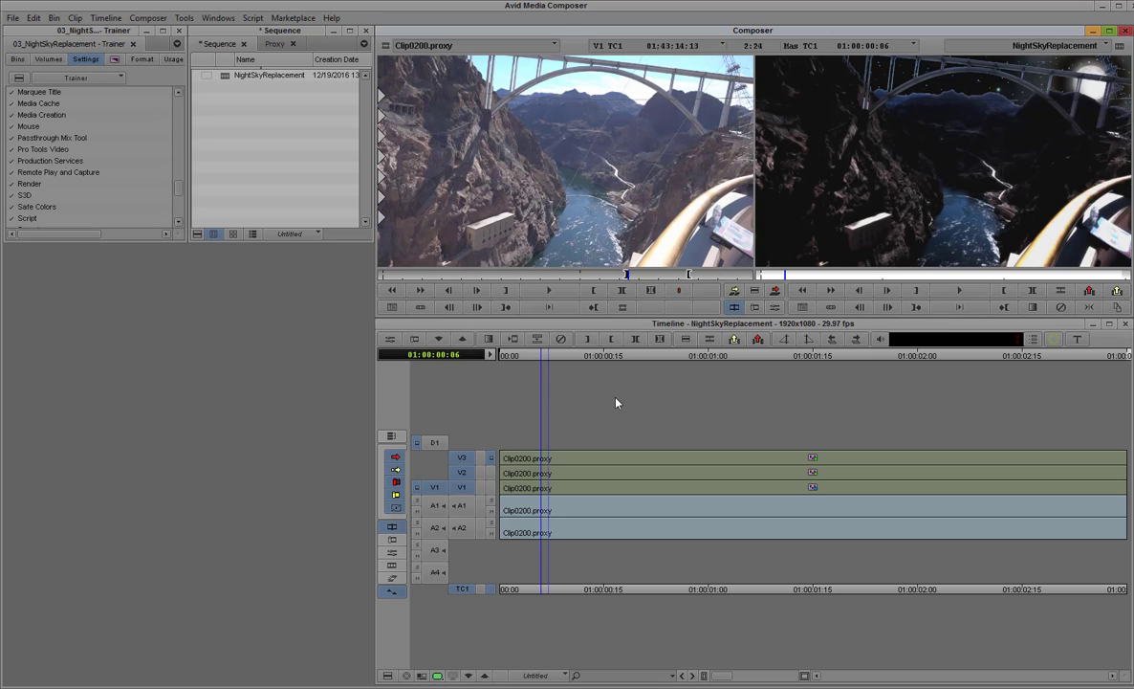
# Render the three NightSkyReplacement effects at the current position with the repositioned moon and scaled sky
pyautogui.rightClick(613, 391)
pyautogui.moveTo(670, 156)
pyautogui.click(799, 171)
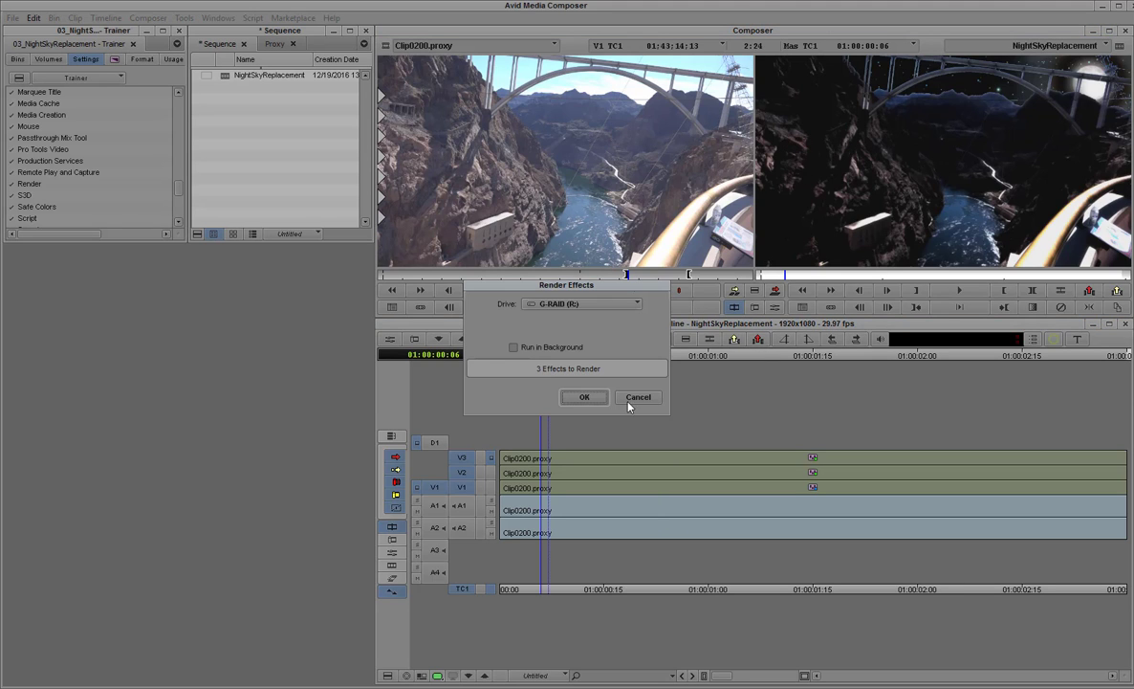
pyautogui.click(583, 398)
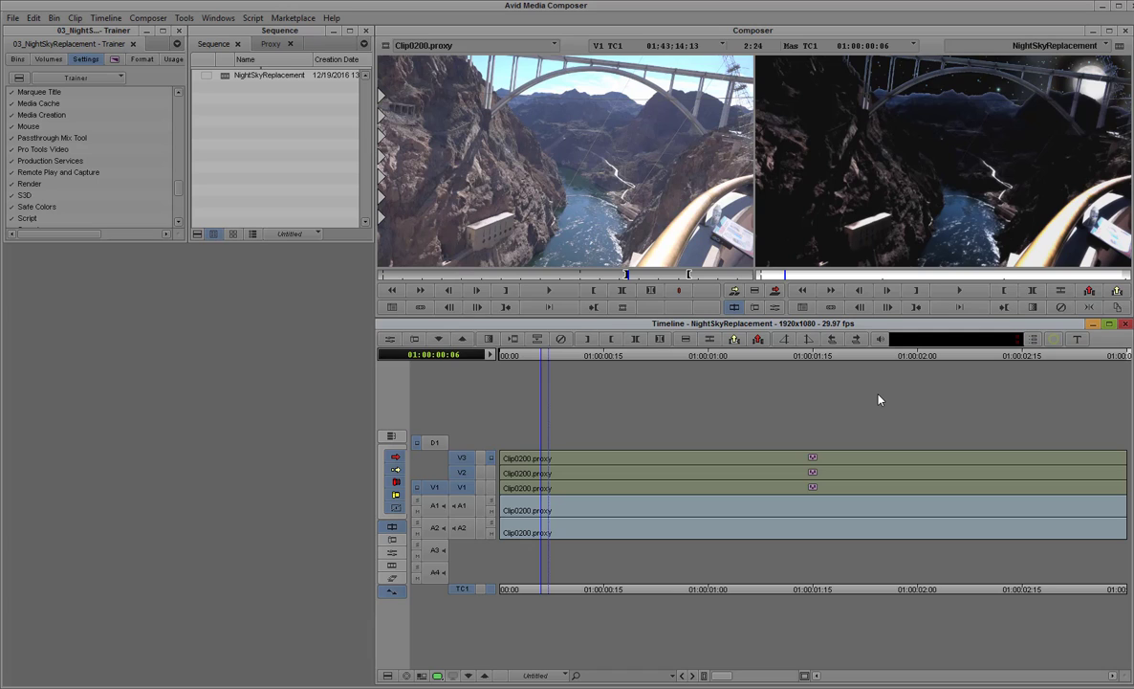
pyautogui.press('space')
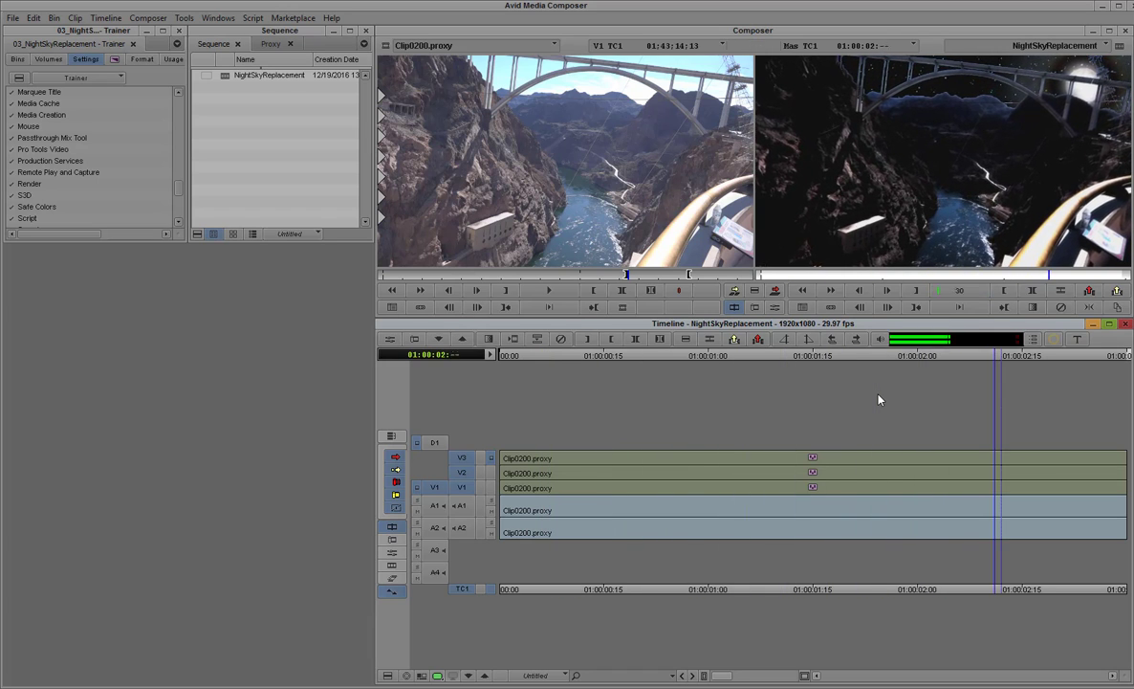
pyautogui.press('j')
pyautogui.press('l')
pyautogui.press('k')
pyautogui.moveTo(752, 356); pyautogui.dragTo(750, 403)
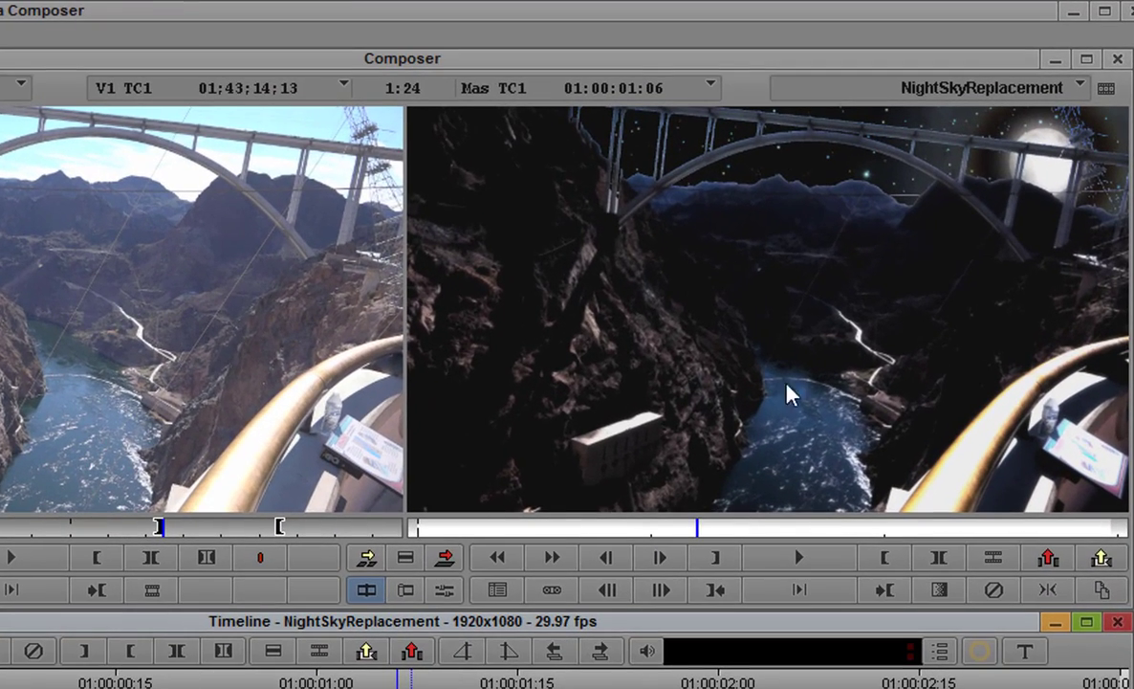
pyautogui.press('Left')
pyautogui.press('Left')
pyautogui.press('Left')
pyautogui.press('Left')
pyautogui.press('Left')
pyautogui.press('Left')
pyautogui.press('Left')
pyautogui.press('Right')
pyautogui.press('Right')
pyautogui.press('l')
pyautogui.press('j')
pyautogui.press('l')
pyautogui.press('l')
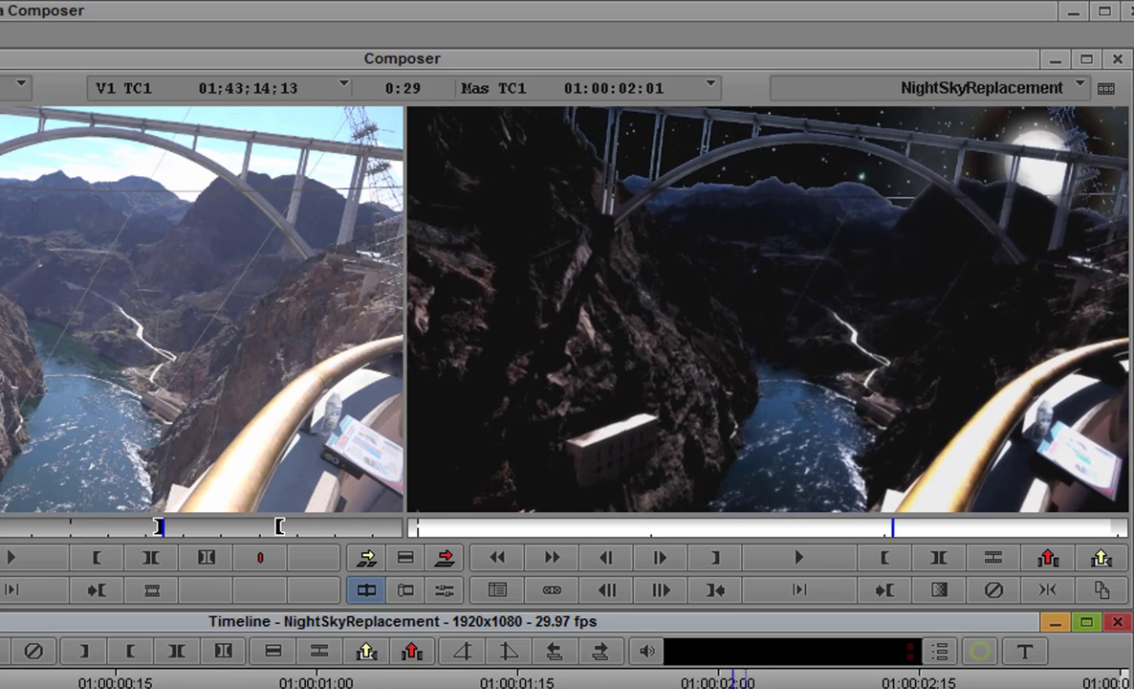
pyautogui.press('j')
pyautogui.press('j')
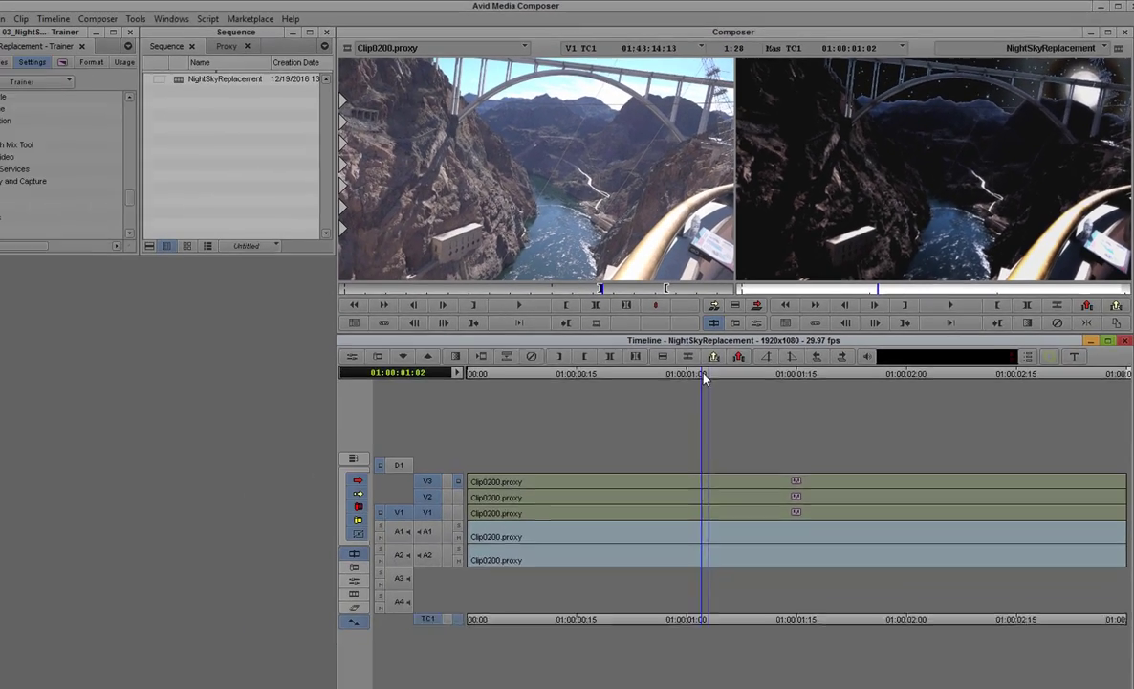
pyautogui.press('j')
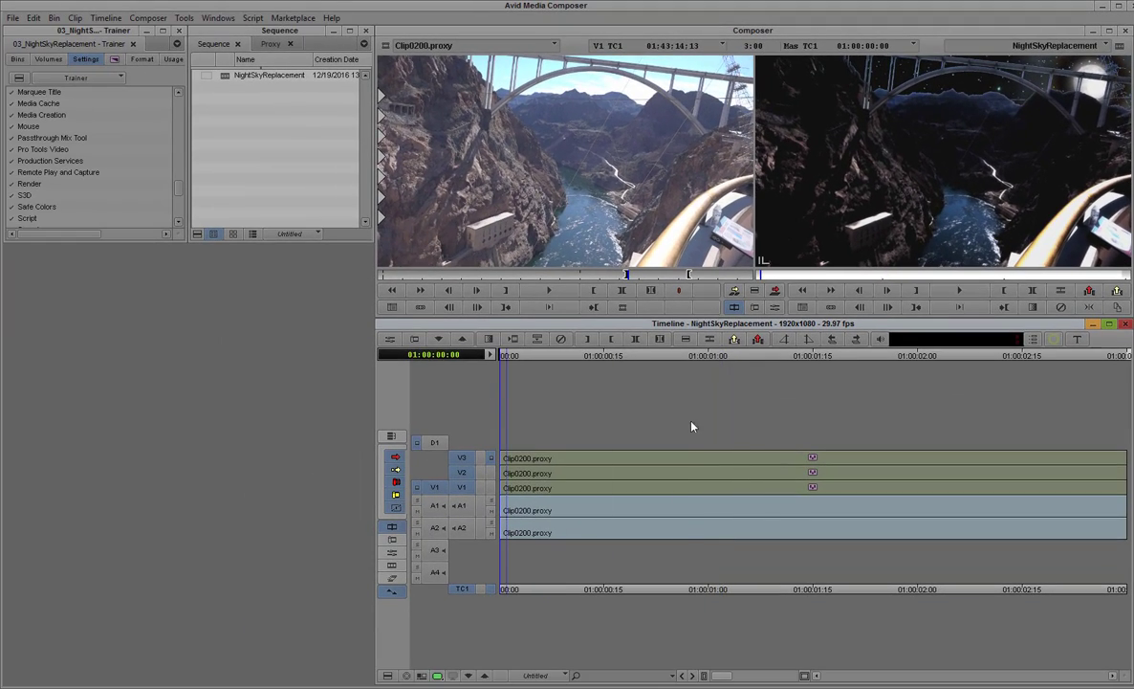